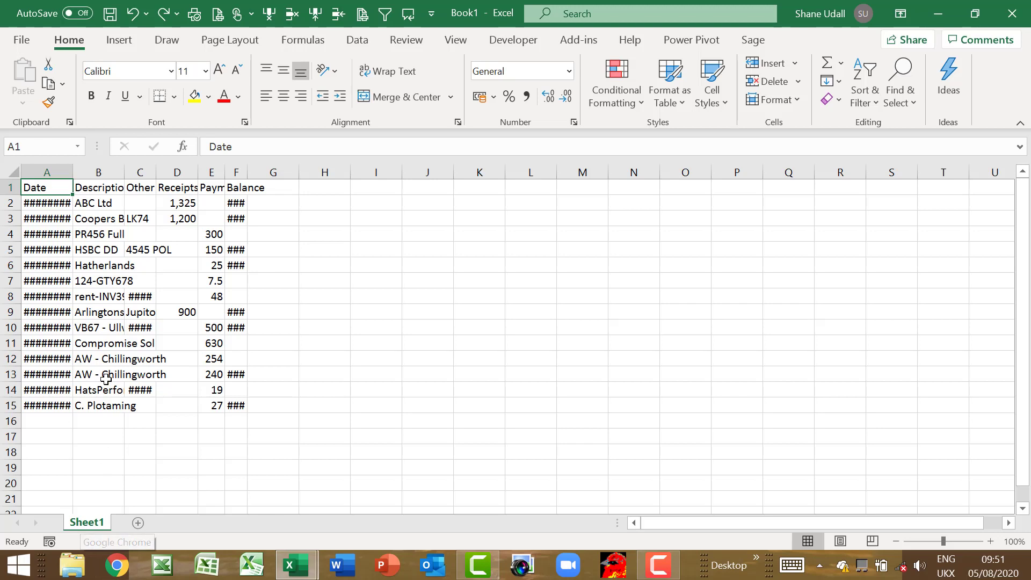
Step: Cut the transactions table A1:F15 and paste it starting at cell L1
{"action": "left_click_drag", "start_coordinate": [55, 188], "coordinate": [239, 412]}
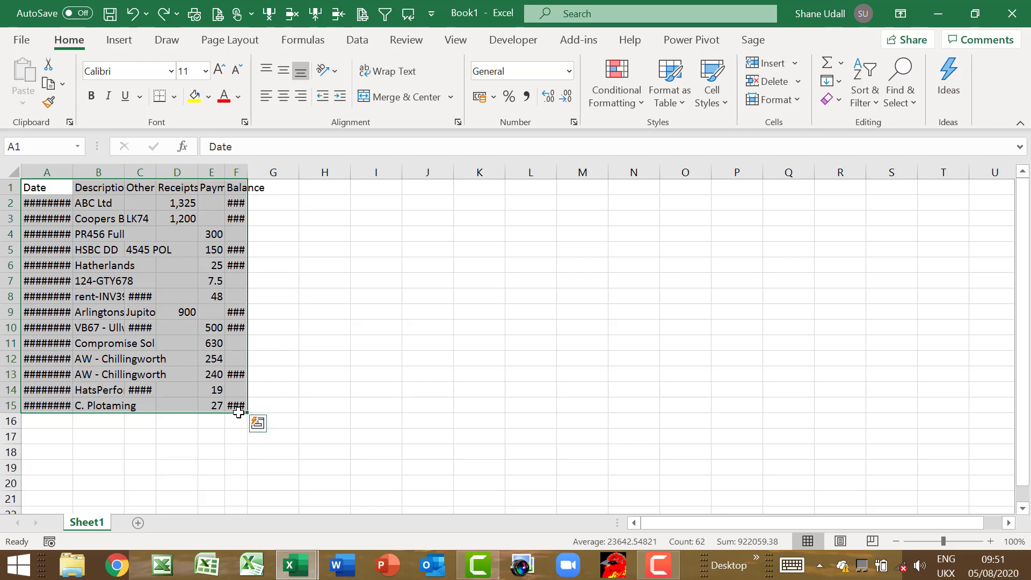
{"action": "left_click", "coordinate": [50, 65]}
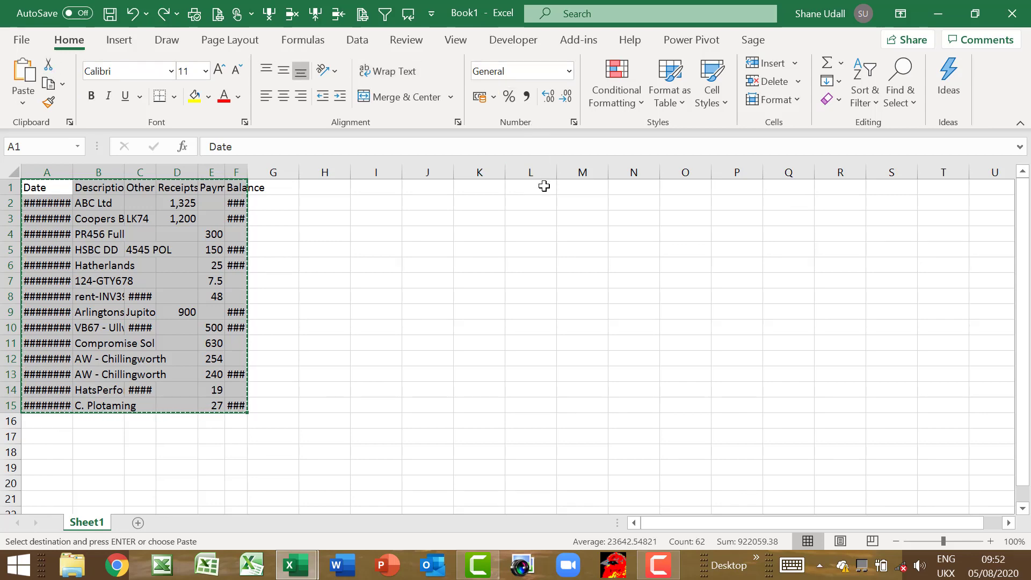
{"action": "left_click", "coordinate": [544, 187]}
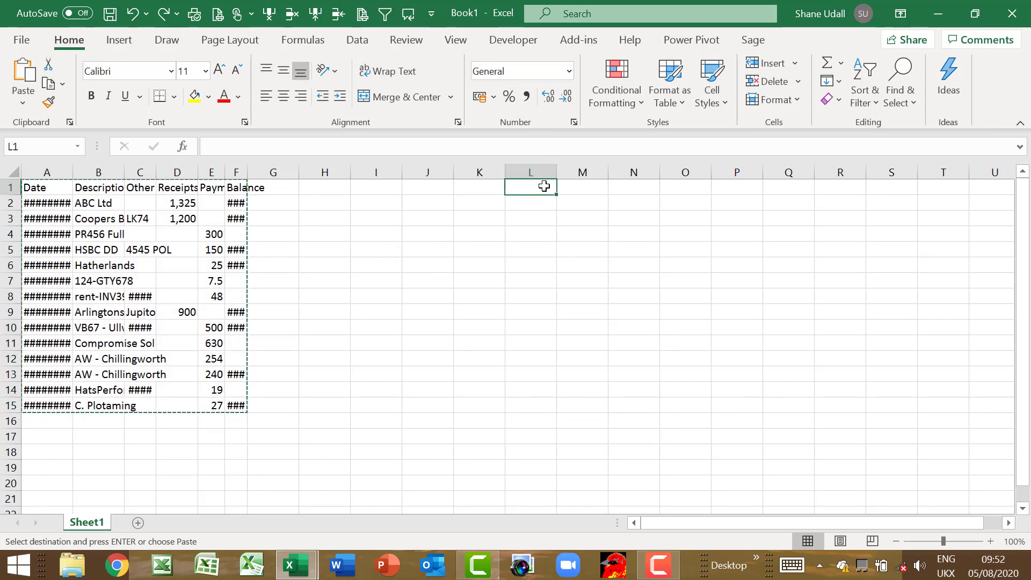
{"action": "right_click", "coordinate": [544, 187]}
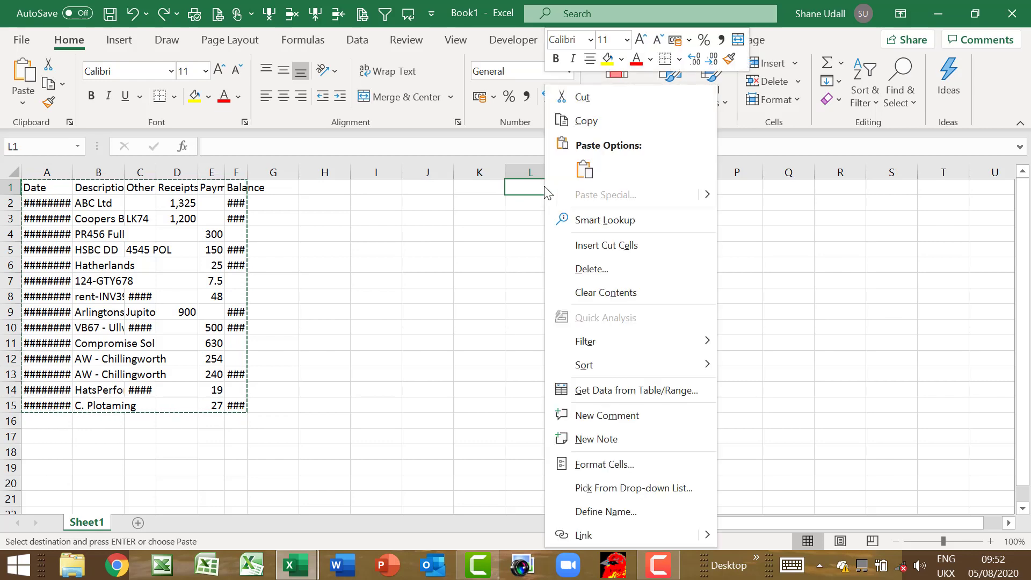
{"action": "left_click", "coordinate": [593, 161]}
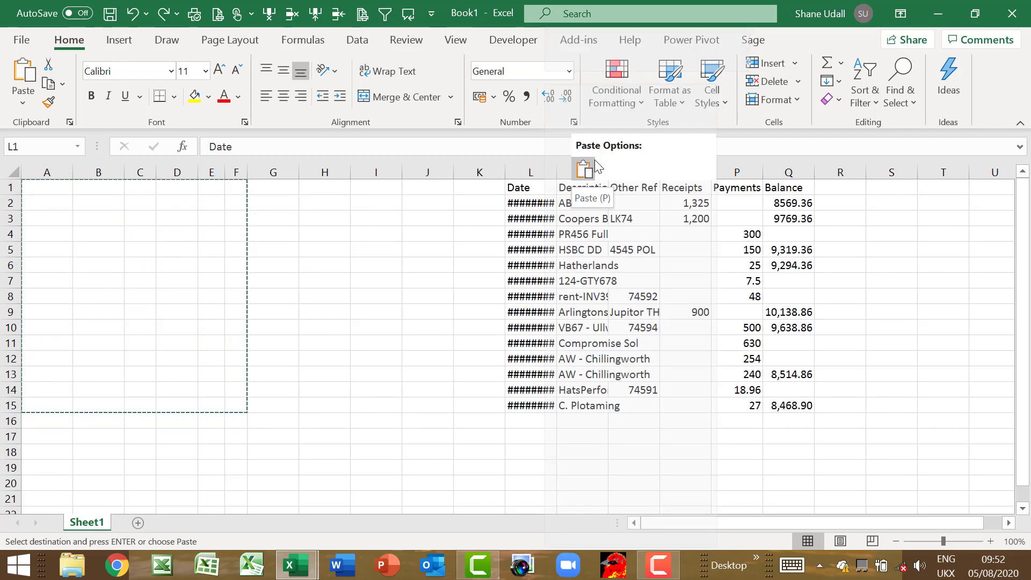
{"action": "left_click", "coordinate": [587, 167]}
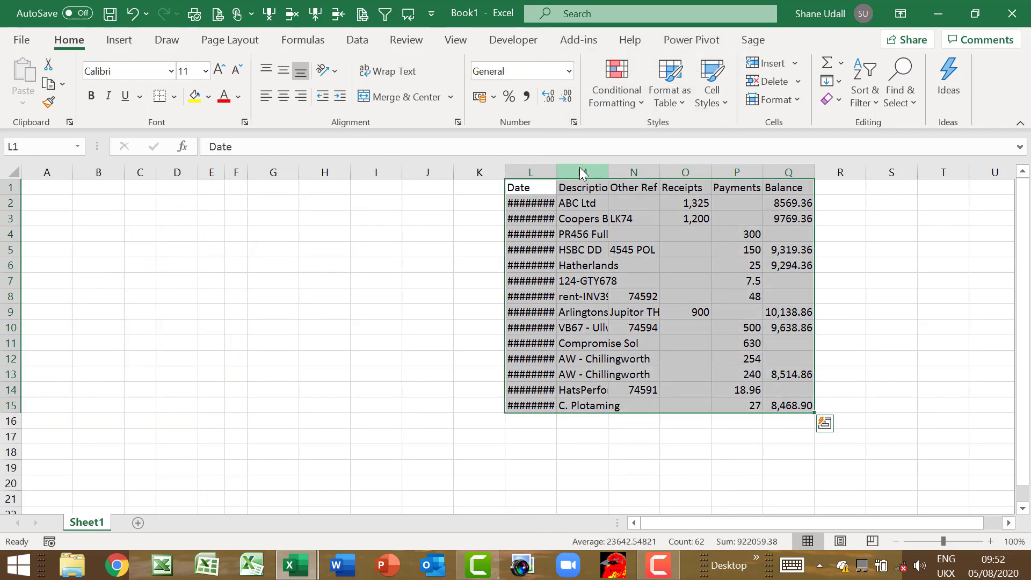
{"action": "left_click", "coordinate": [565, 234]}
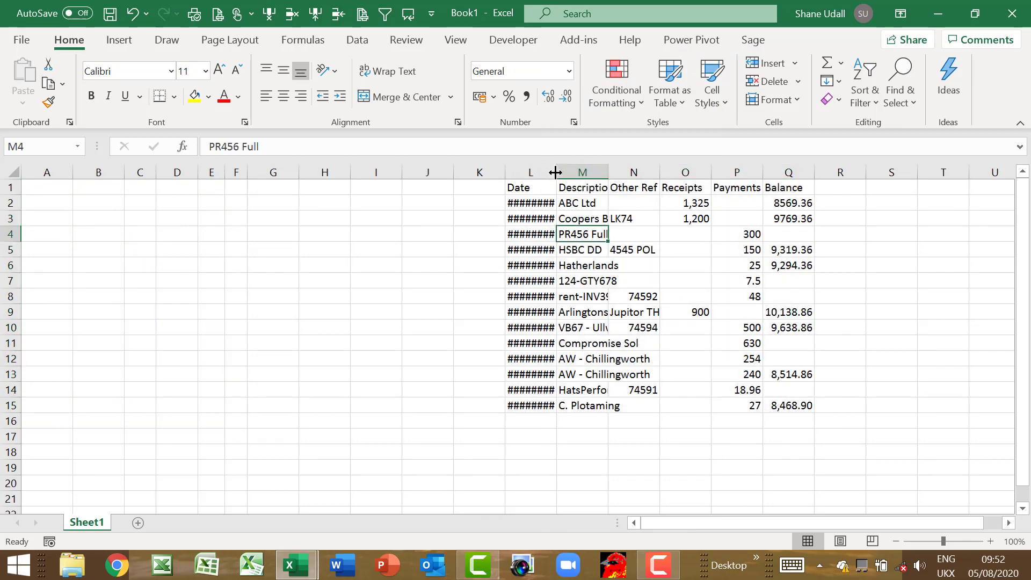
Step: Widen column L, then AutoFit columns L to Q to their contents
{"action": "left_click_drag", "start_coordinate": [556, 172], "coordinate": [814, 172]}
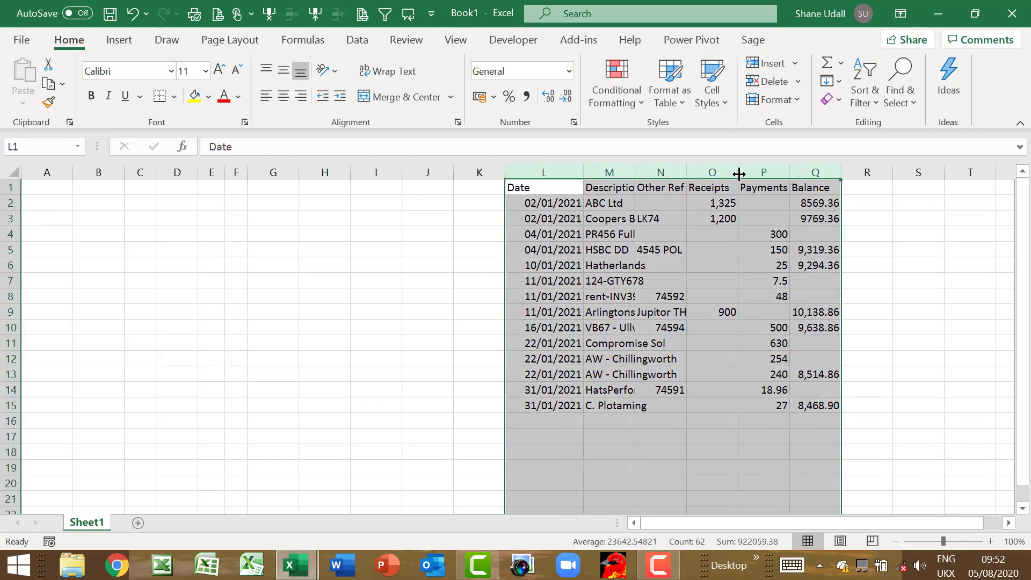
{"action": "double_click", "coordinate": [739, 172]}
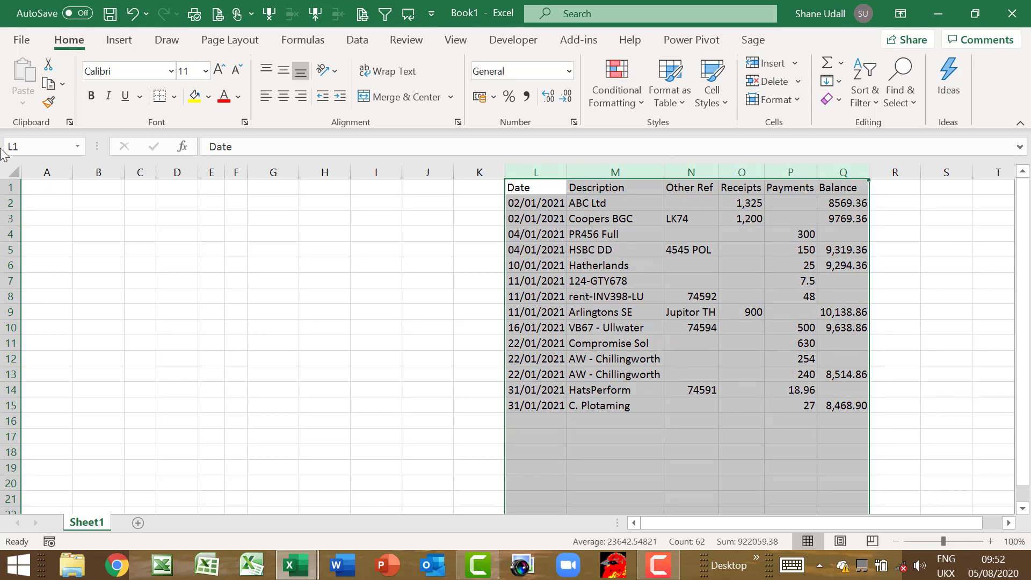
{"action": "left_click", "coordinate": [44, 186]}
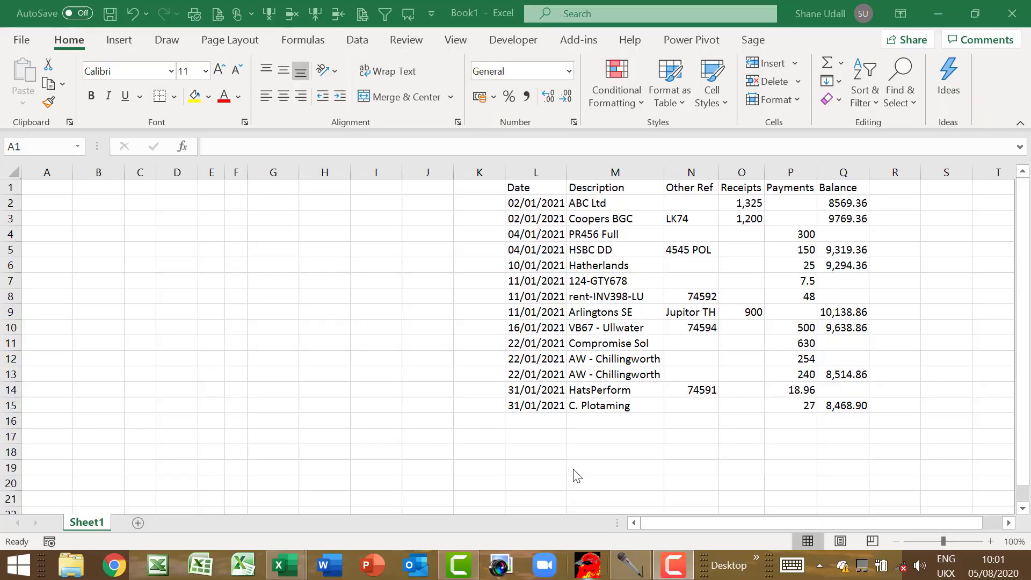
Step: Enter the headings Date, Description and Value in A1:C1, then widen column A
{"action": "left_click", "coordinate": [62, 187]}
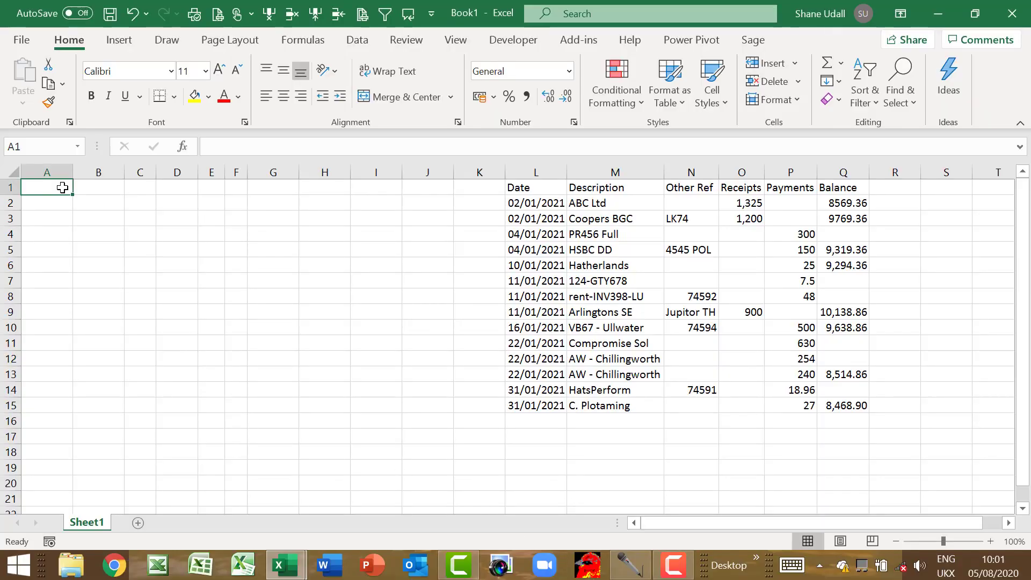
{"action": "type", "text": "Date"}
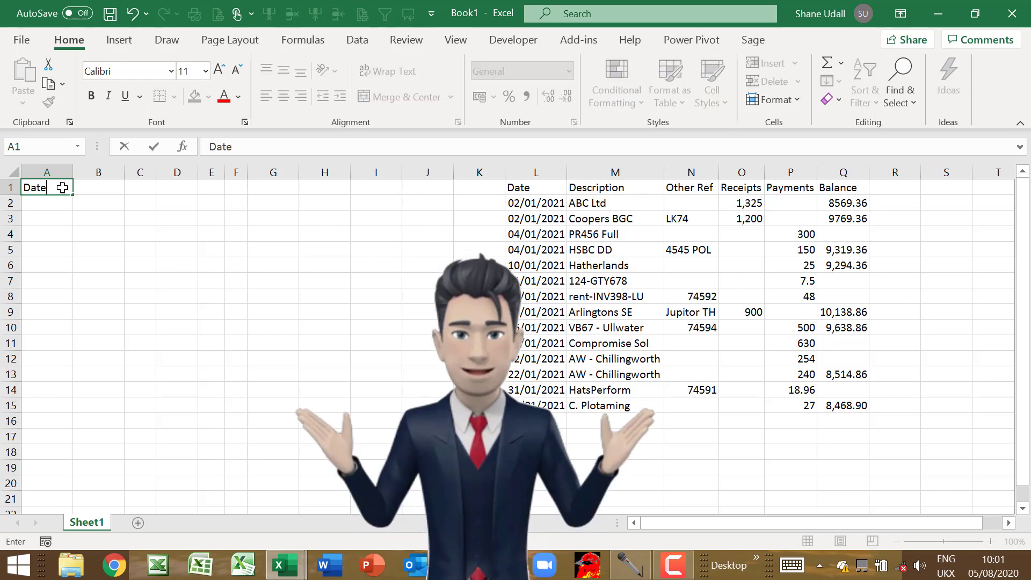
{"action": "key", "text": "Tab"}
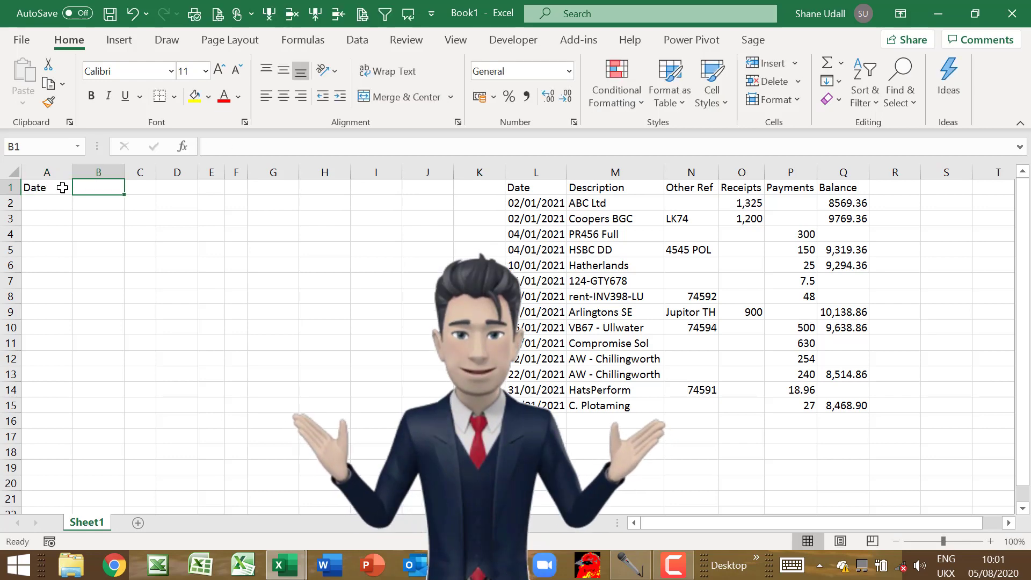
{"action": "type", "text": "Des"}
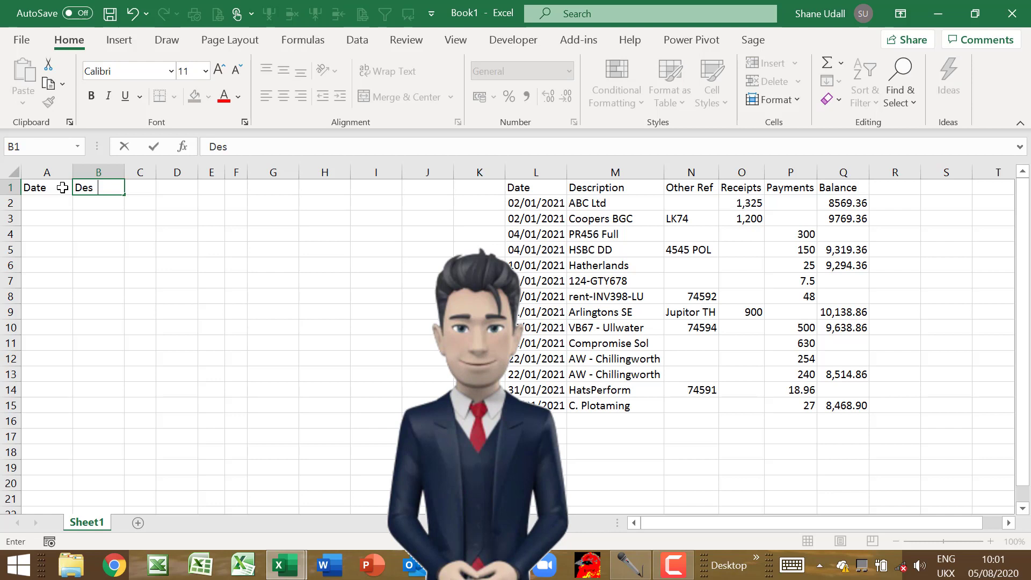
{"action": "type", "text": "cription"}
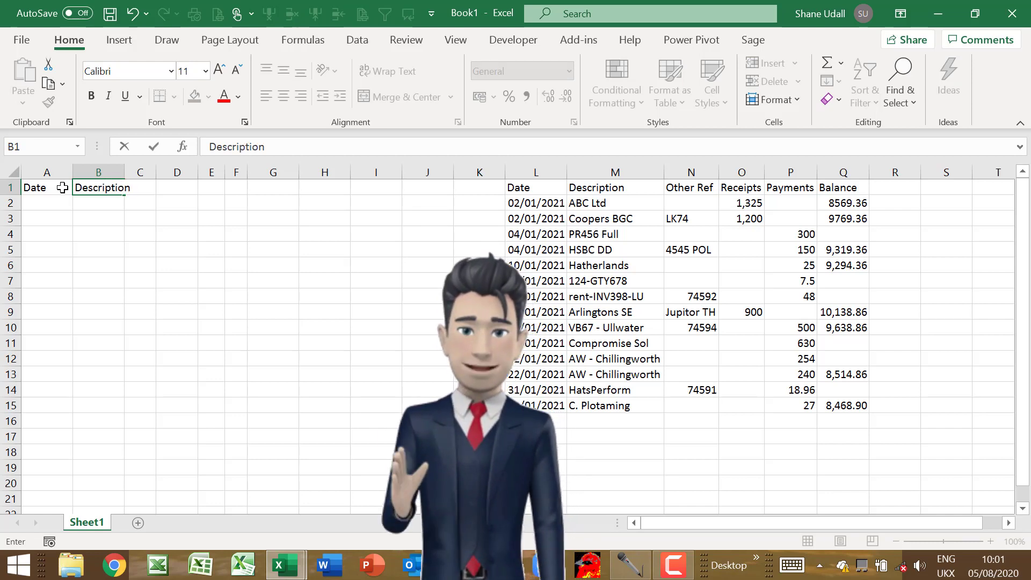
{"action": "key", "text": "Tab"}
{"action": "type", "text": "0Va"}
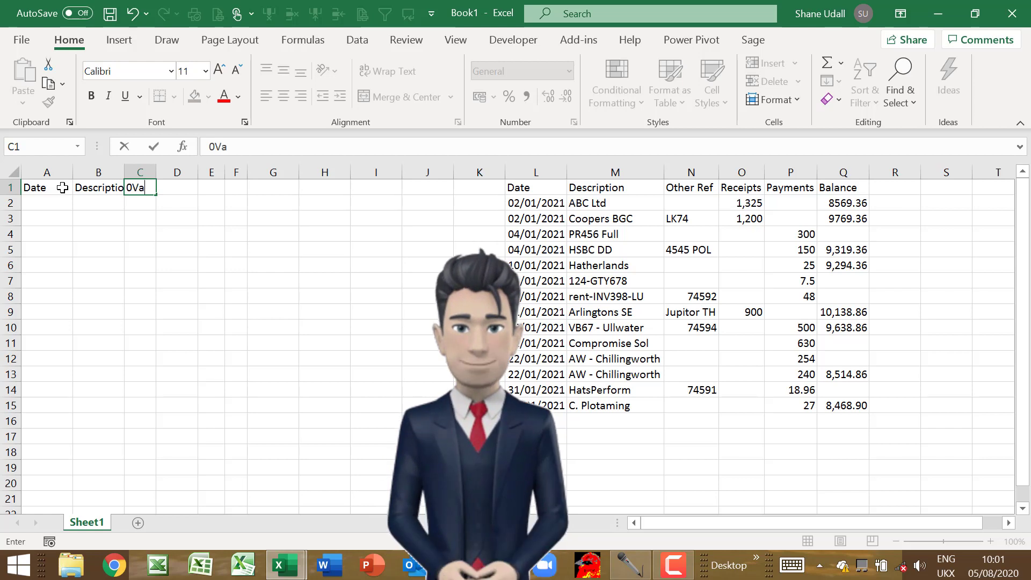
{"action": "type", "text": "lue"}
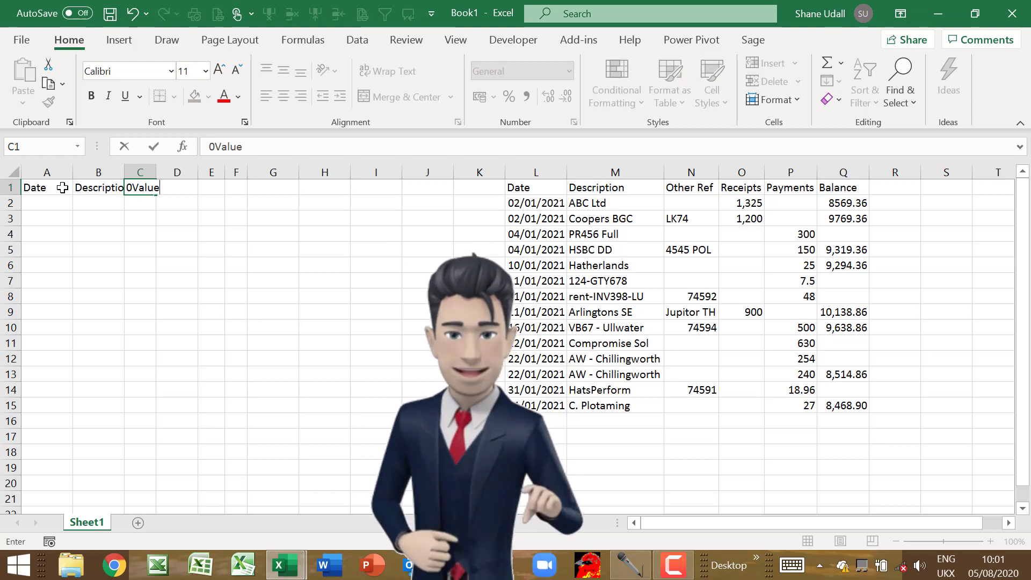
{"action": "key", "text": "BackSpace"}
{"action": "key", "text": "BackSpace"}
{"action": "key", "text": "BackSpace"}
{"action": "key", "text": "BackSpace"}
{"action": "type", "text": "Va"}
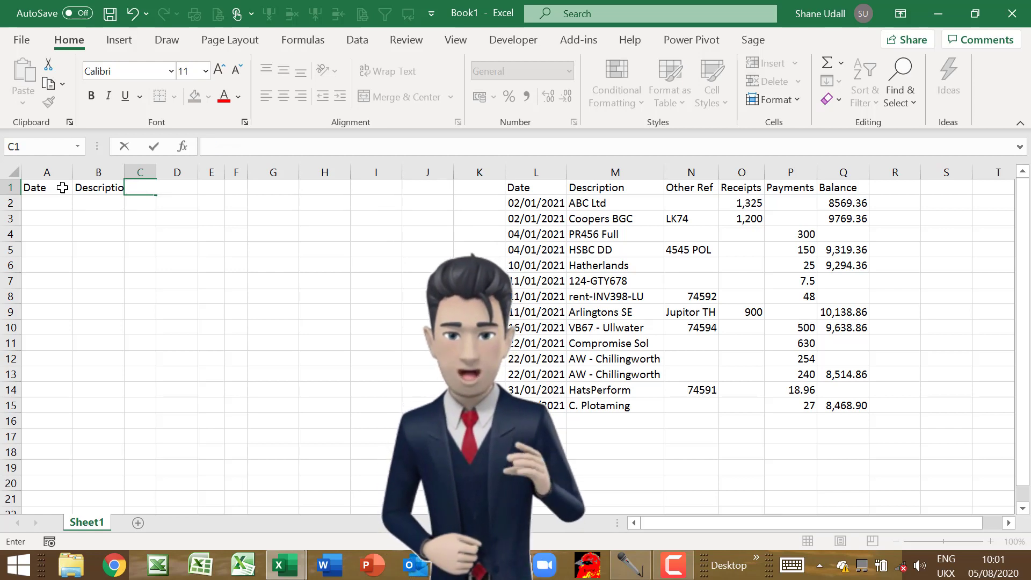
{"action": "type", "text": "lue"}
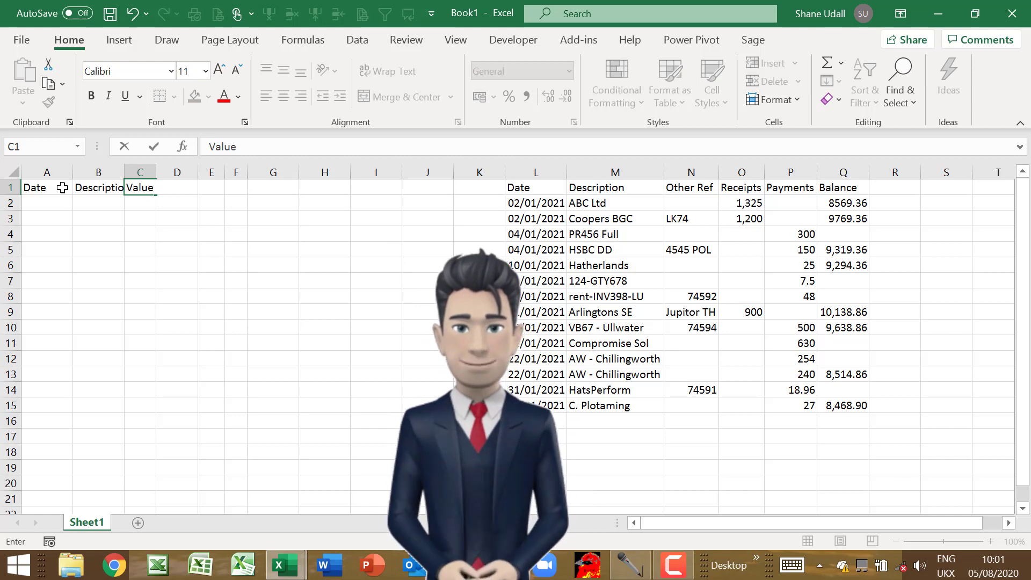
{"action": "key", "text": "Return"}
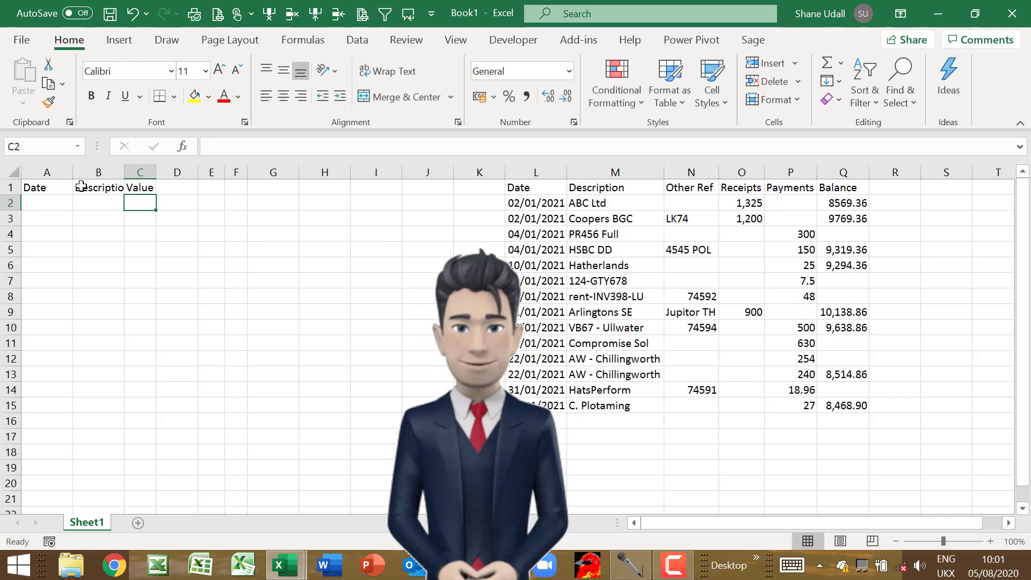
{"action": "left_click_drag", "start_coordinate": [73, 173], "coordinate": [239, 175]}
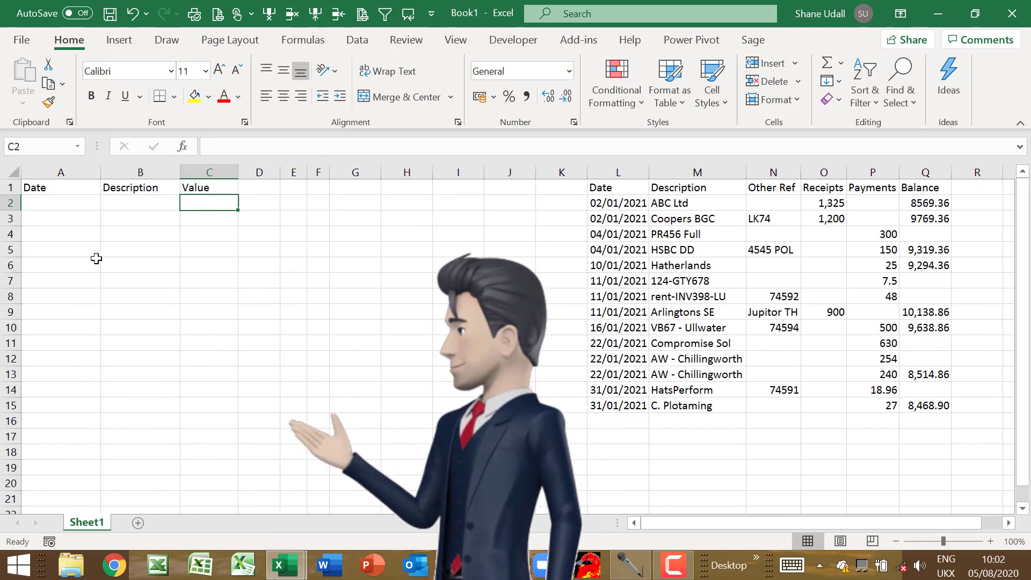
Step: Link A2 to L2 and B2 to M2 so row 2 shows 02/01/2021 and ABC Ltd
{"action": "left_click", "coordinate": [74, 204]}
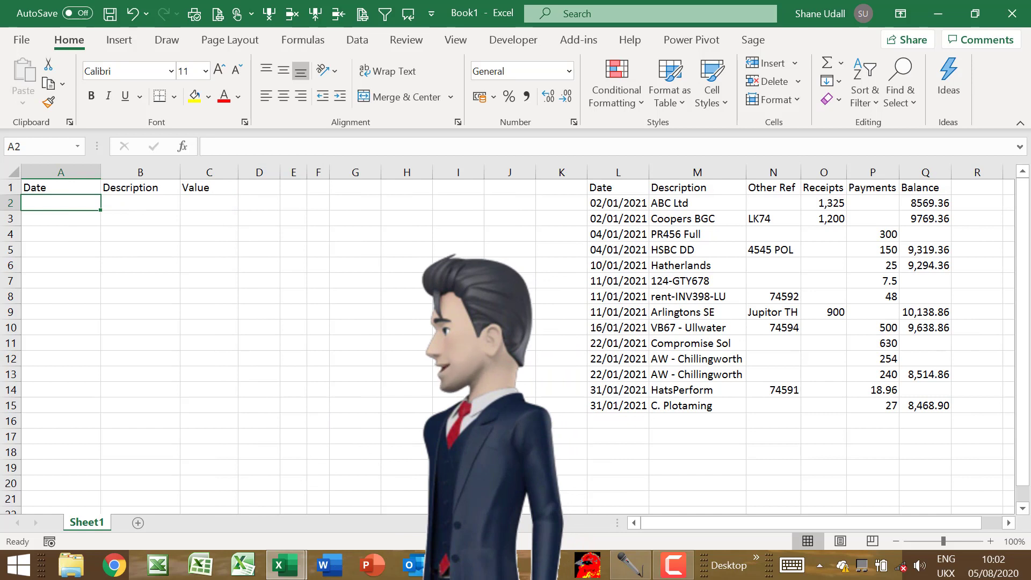
{"action": "type", "text": "+"}
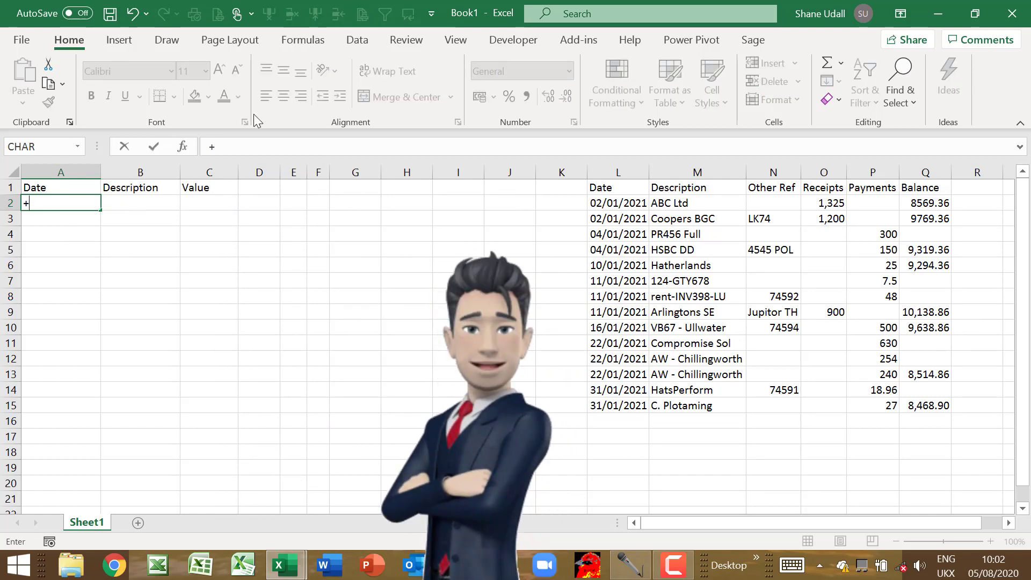
{"action": "left_click", "coordinate": [619, 203]}
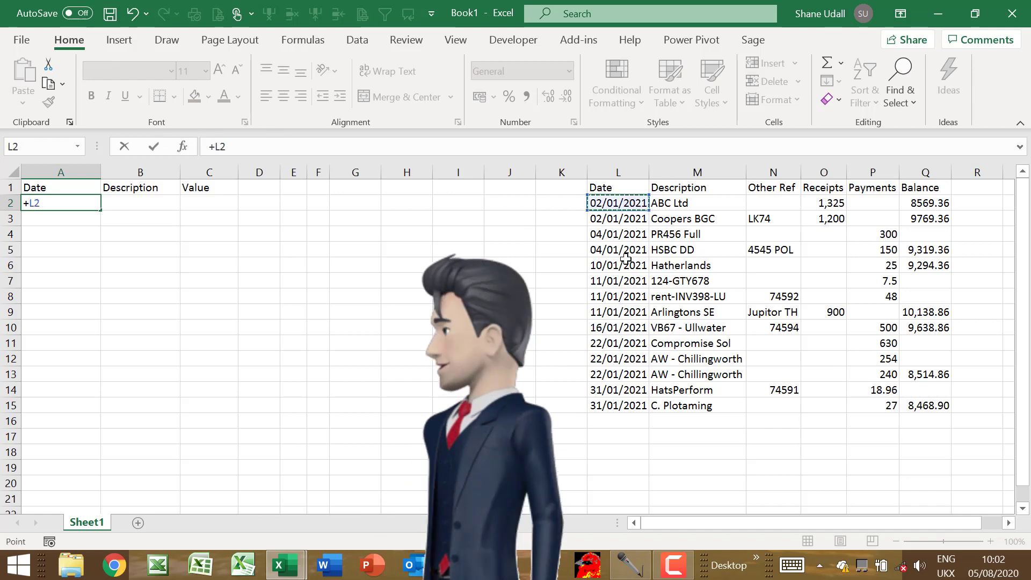
{"action": "key", "text": "Return"}
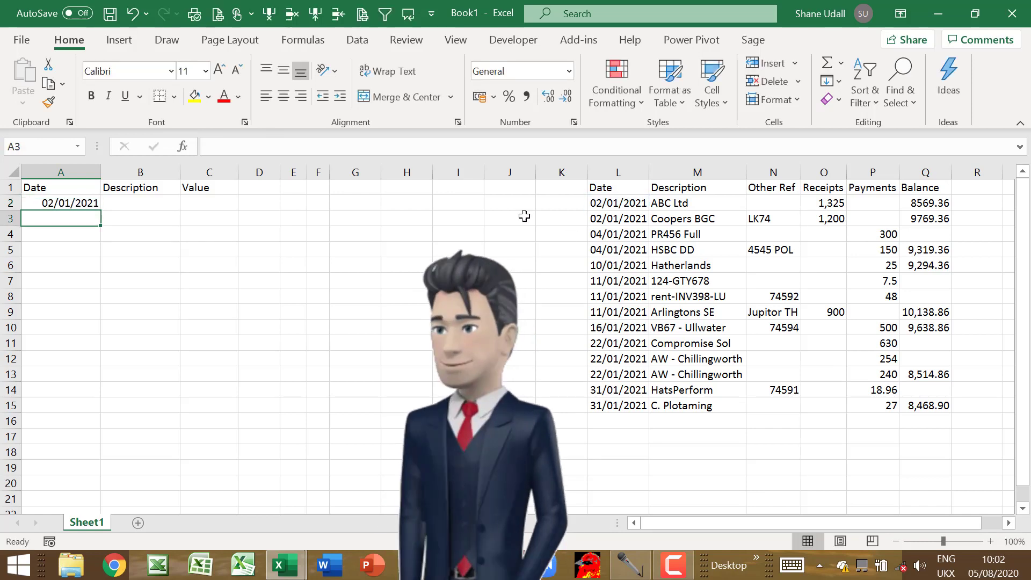
{"action": "left_click", "coordinate": [156, 204]}
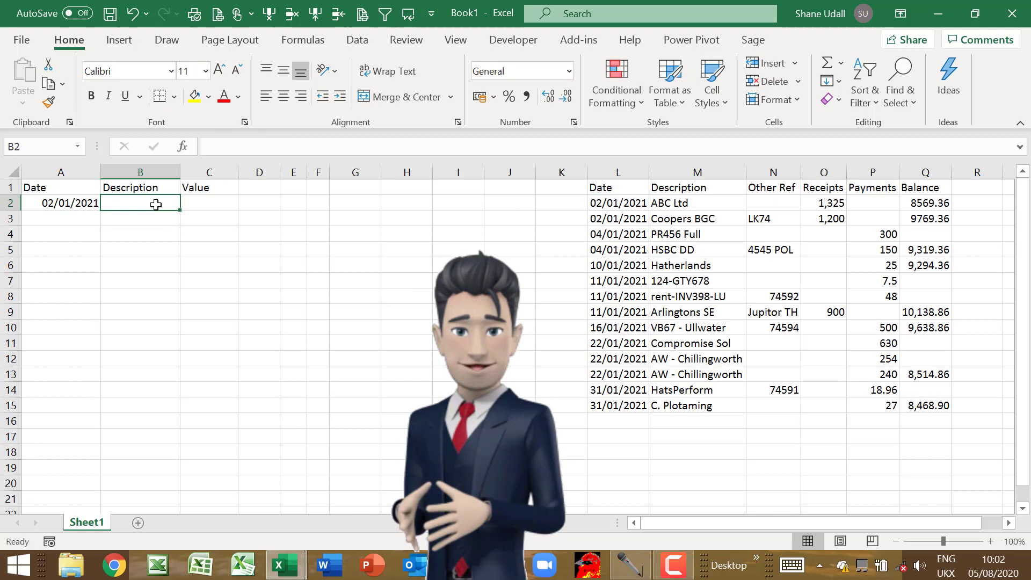
{"action": "type", "text": "+"}
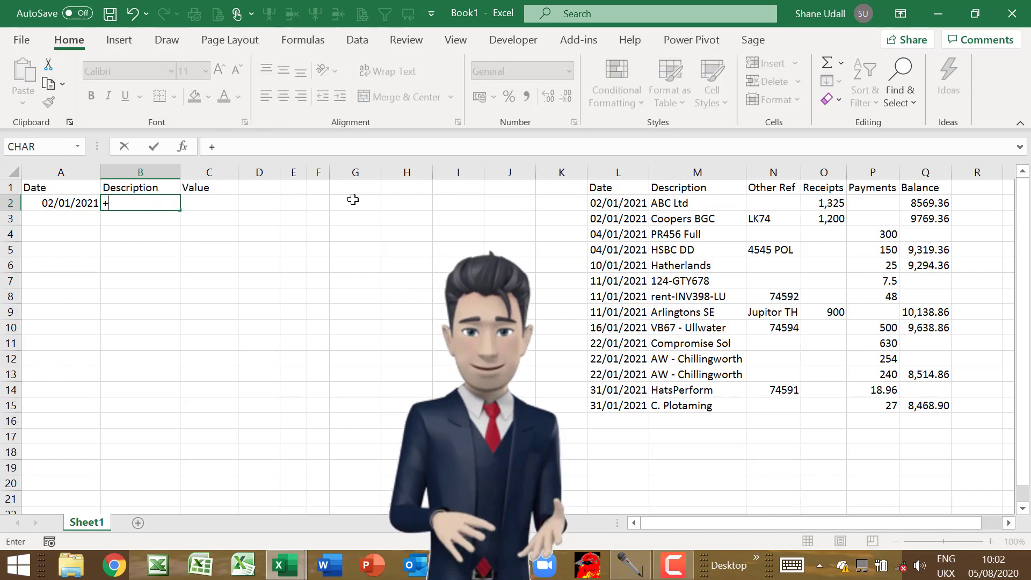
{"action": "left_click", "coordinate": [656, 207]}
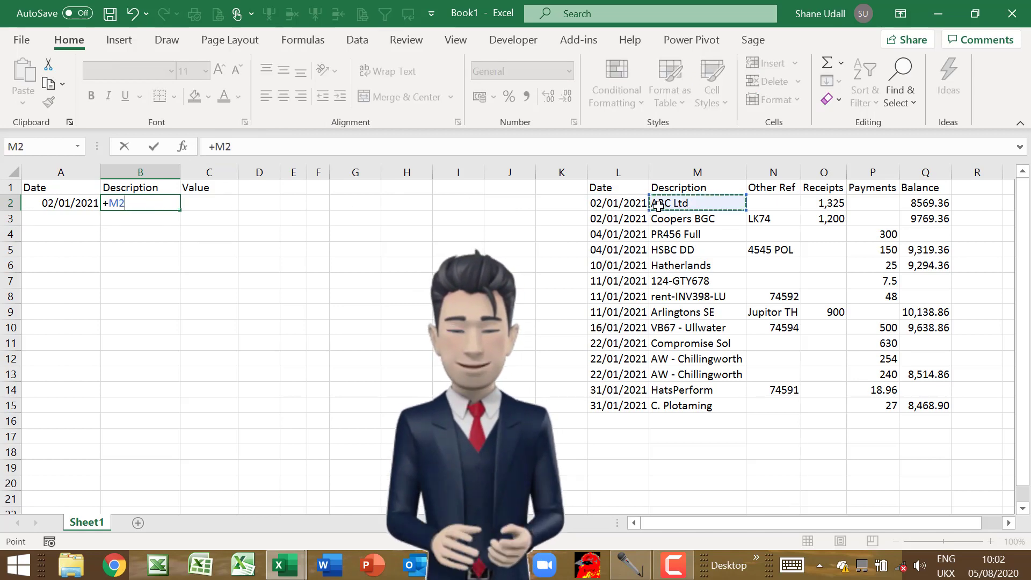
{"action": "key", "text": "Return"}
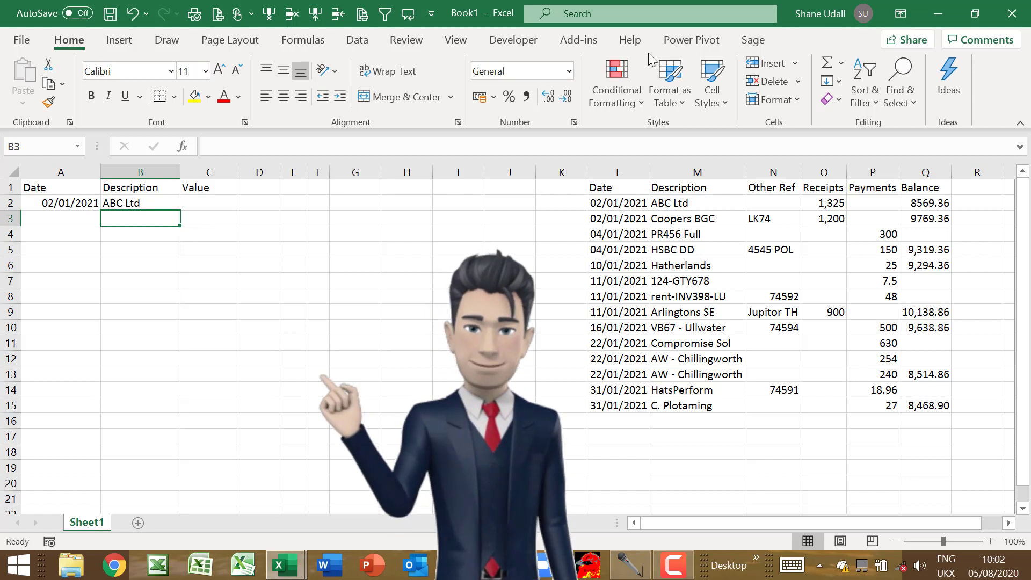
{"action": "left_click", "coordinate": [226, 208]}
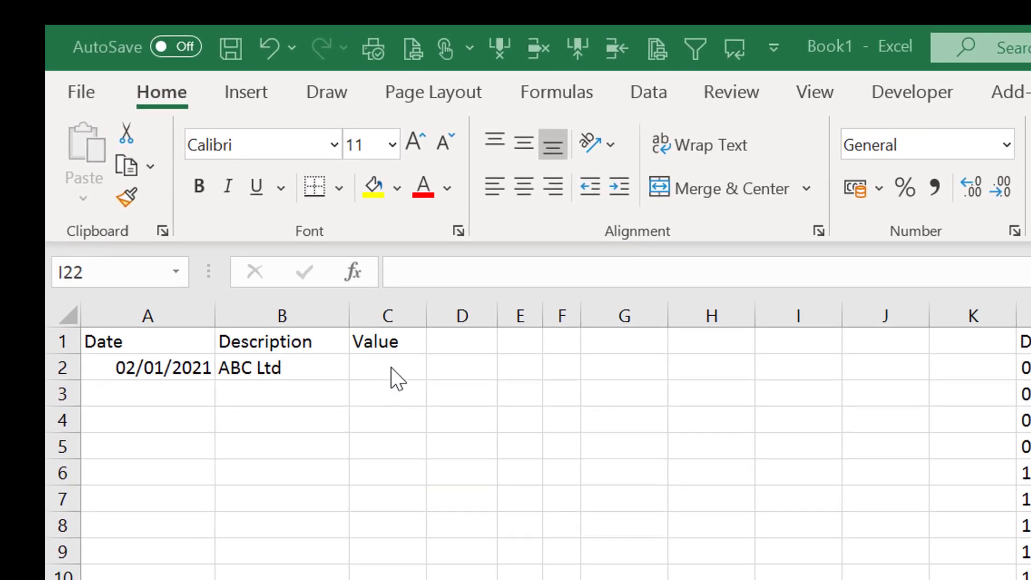
Step: Enter the formula +O2-P2 in C2 so the ABC Ltd value shows 1325
{"action": "left_click", "coordinate": [391, 368]}
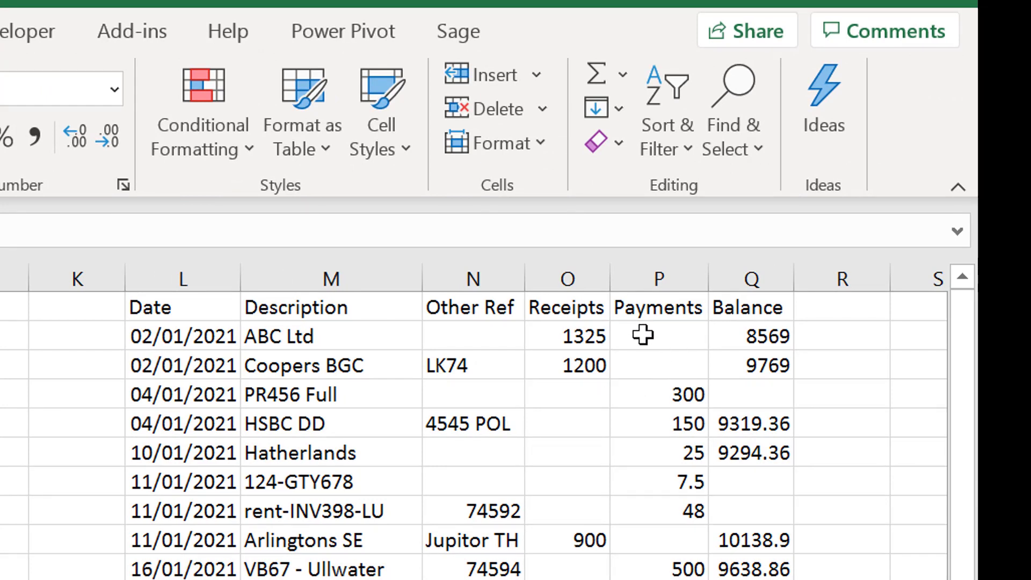
{"action": "left_click", "coordinate": [594, 339]}
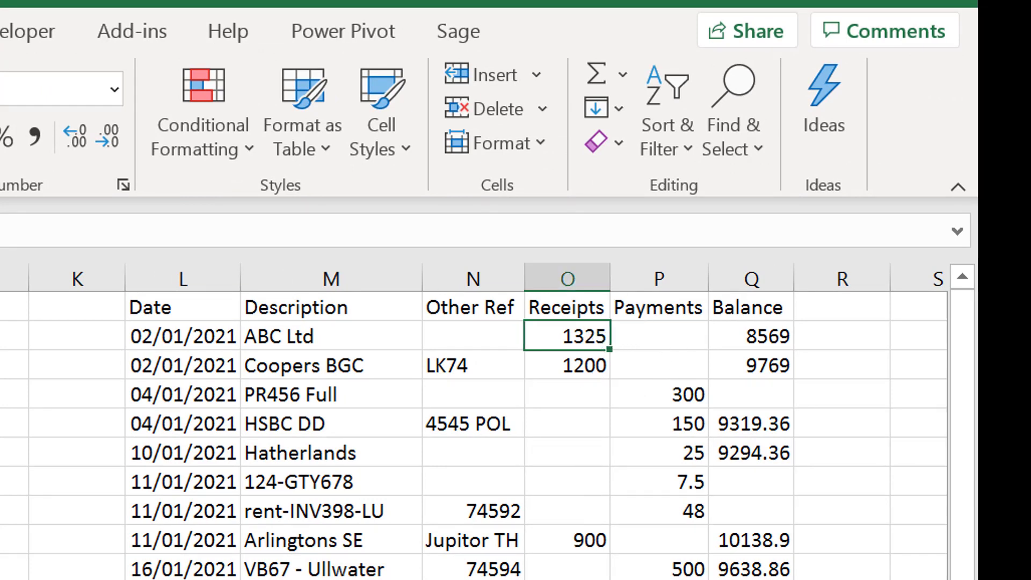
{"action": "left_click", "coordinate": [674, 339]}
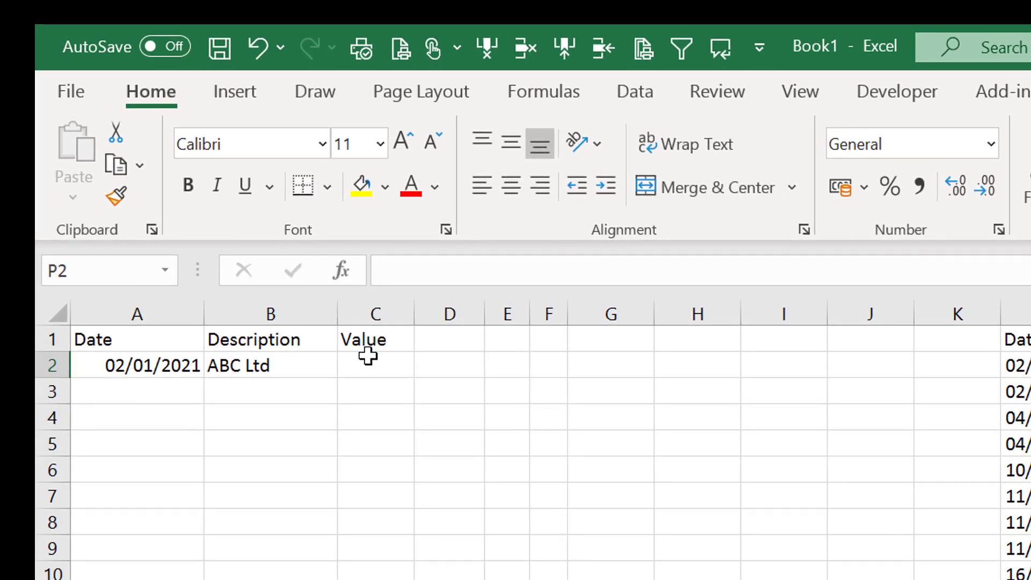
{"action": "left_click", "coordinate": [367, 358]}
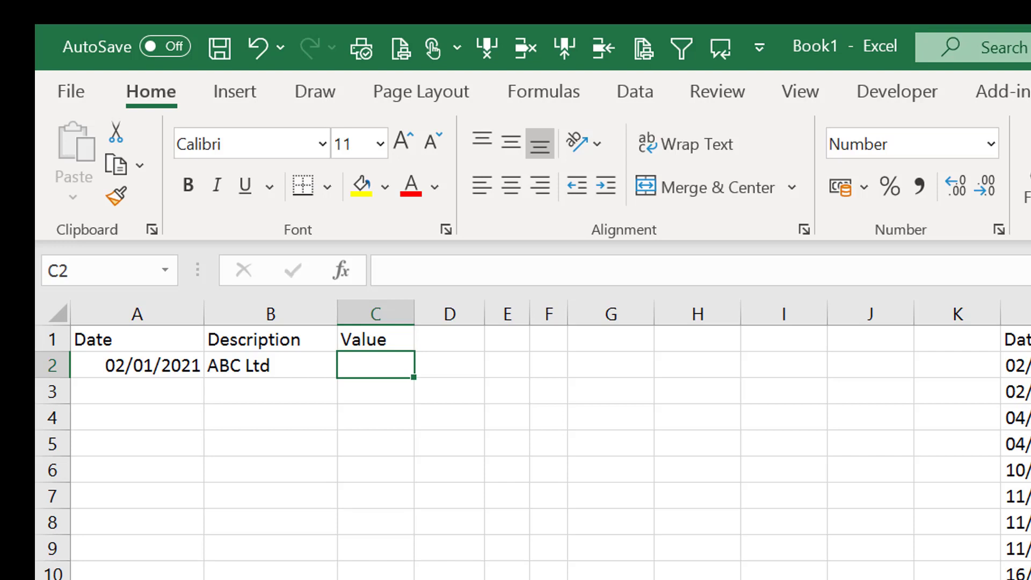
{"action": "type", "text": "+"}
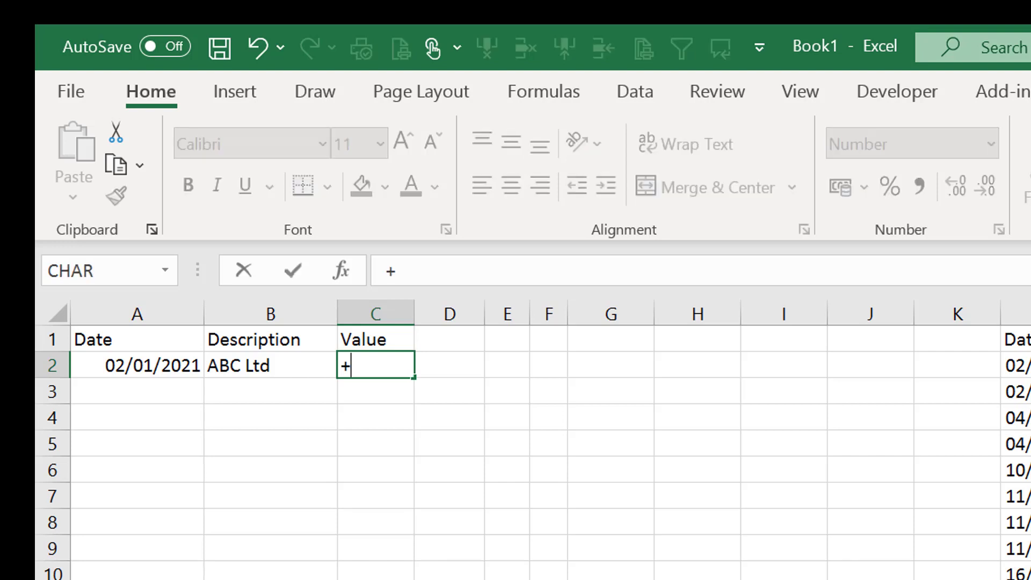
{"action": "type", "text": "O2"}
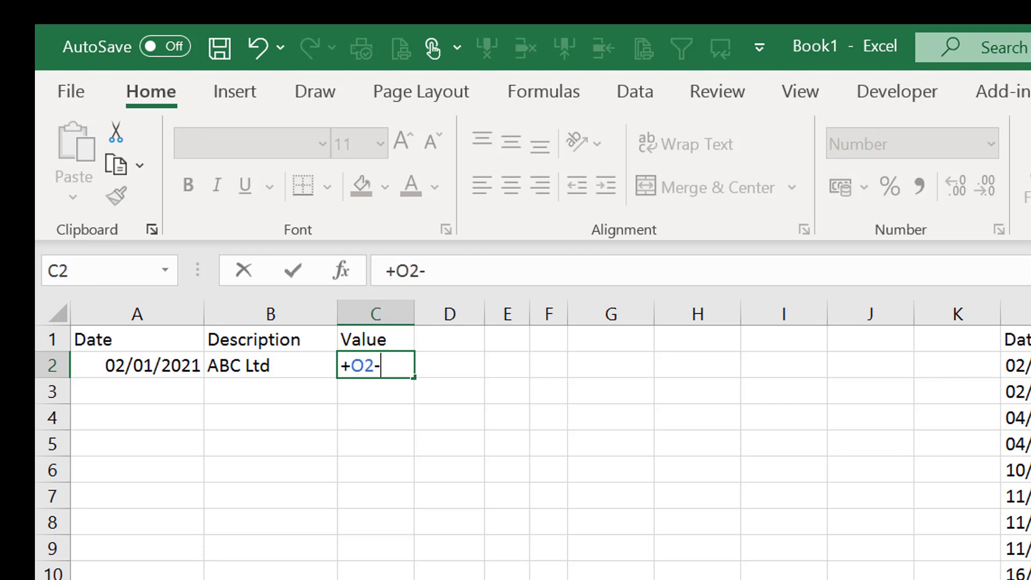
{"action": "type", "text": "-P2"}
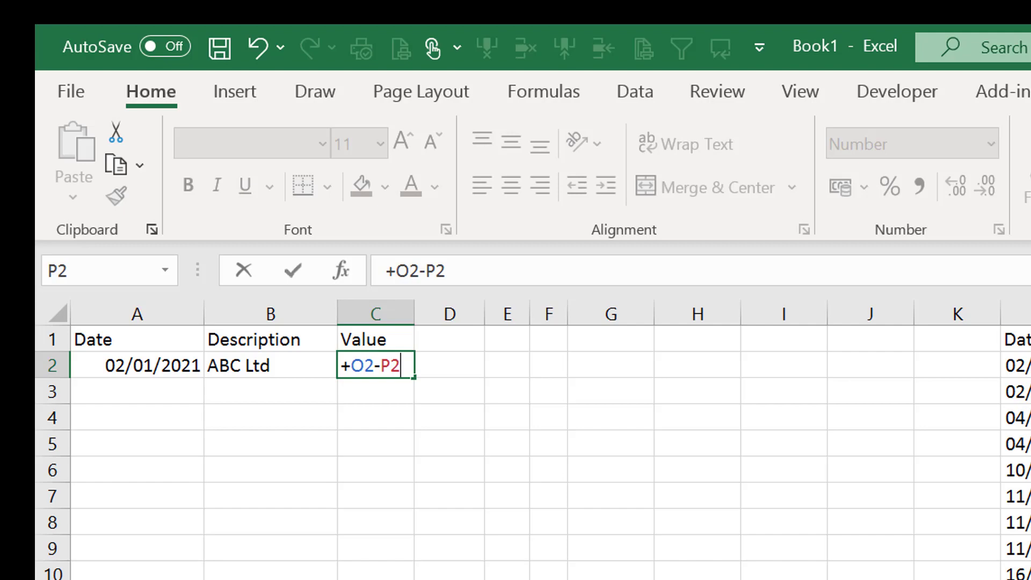
{"action": "key", "text": "Return"}
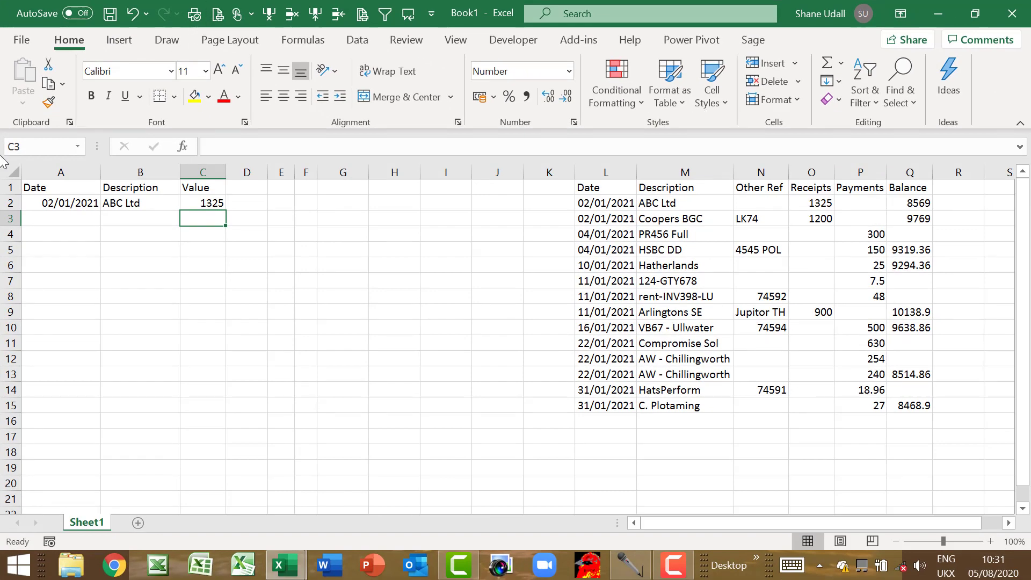
Step: Fill the row 2 formulas in A2:C2 down to row 15
{"action": "left_click", "coordinate": [204, 199]}
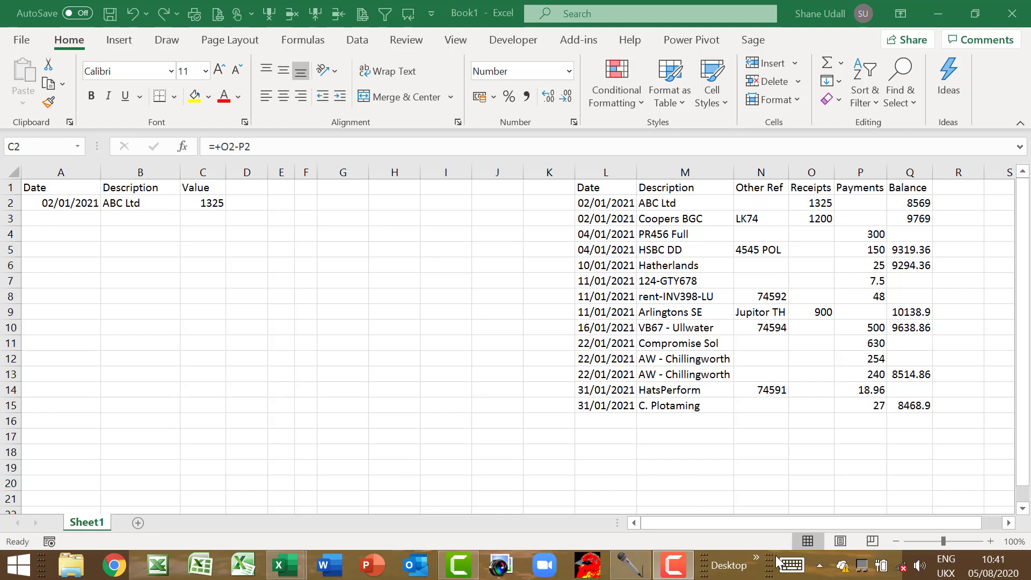
{"action": "left_click", "coordinate": [63, 206]}
{"action": "left_click", "coordinate": [136, 204]}
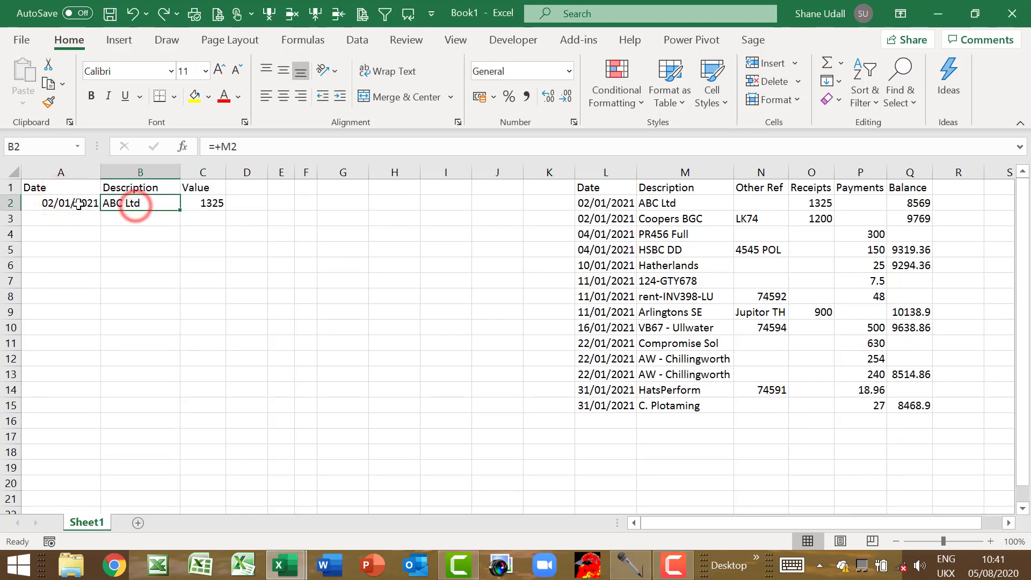
{"action": "left_click_drag", "start_coordinate": [78, 204], "coordinate": [194, 204]}
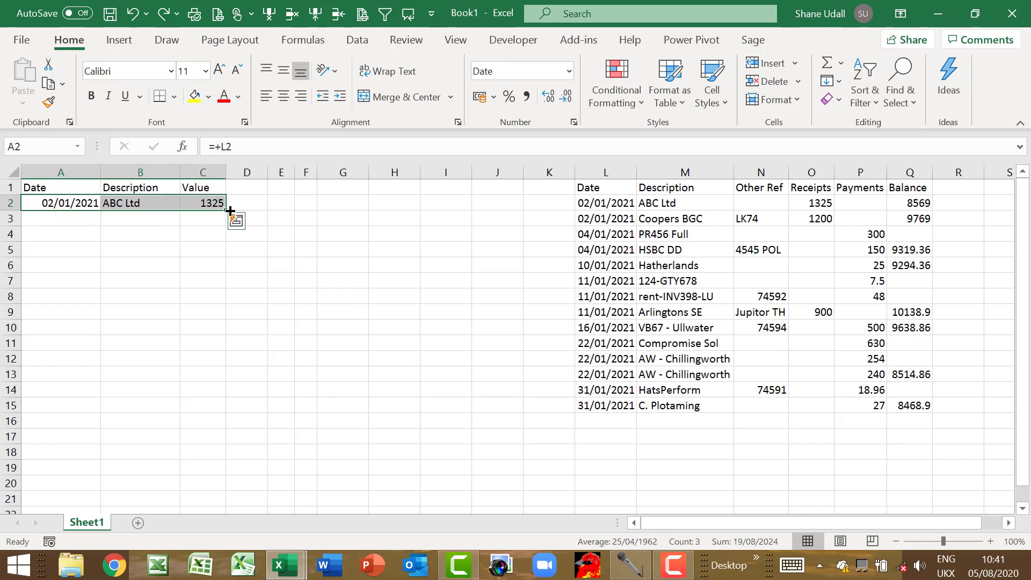
{"action": "left_click_drag", "start_coordinate": [225, 211], "coordinate": [225, 415]}
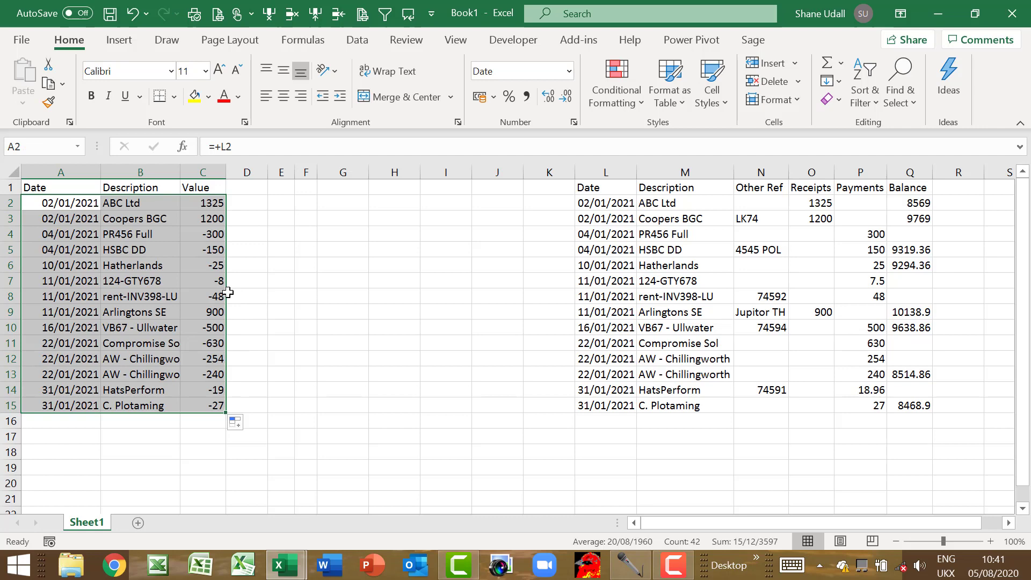
Step: Select column K and insert nine blank columns ahead of the bank table
{"action": "left_click", "coordinate": [255, 188]}
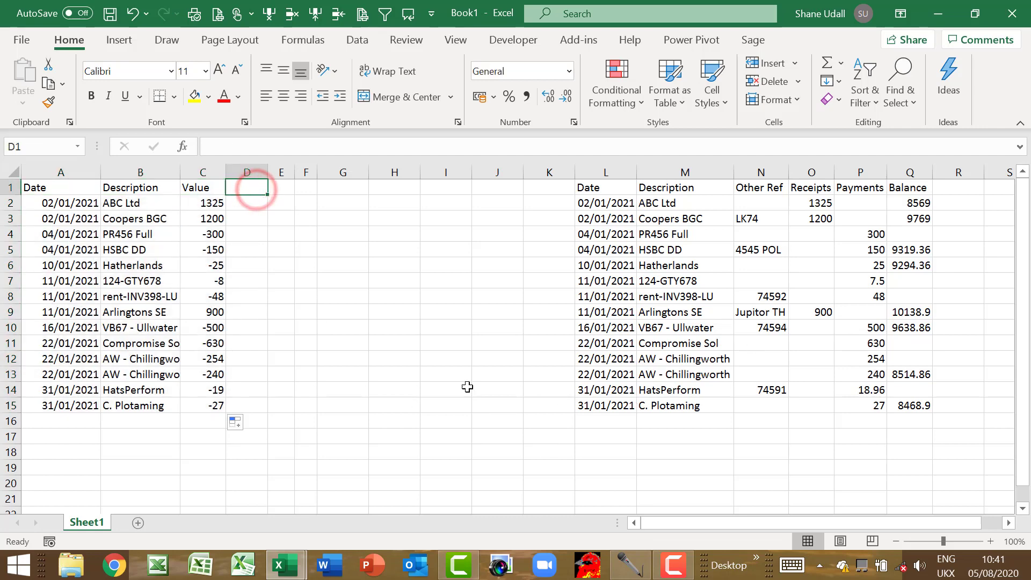
{"action": "left_click", "coordinate": [565, 169]}
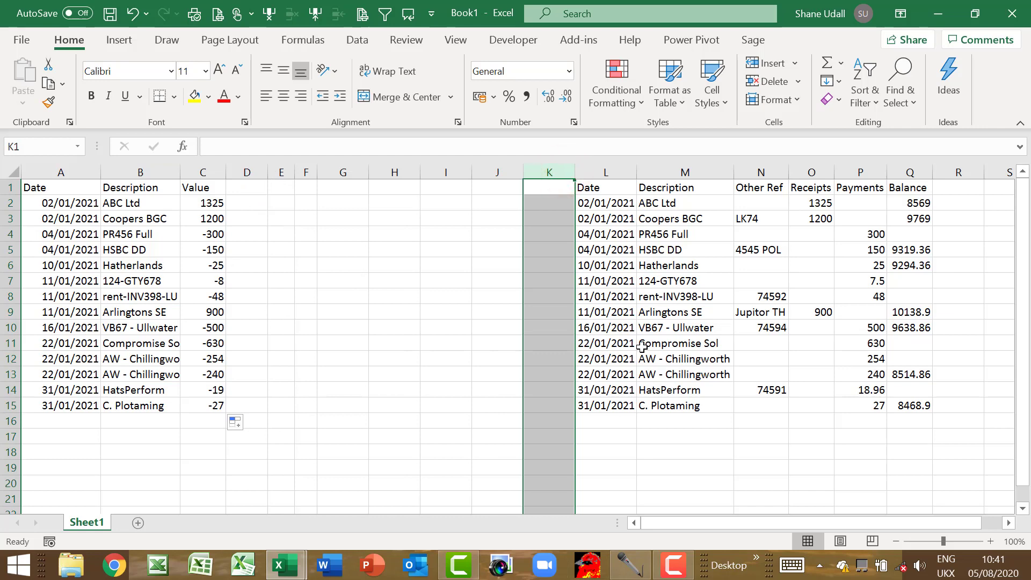
{"action": "left_click", "coordinate": [773, 65]}
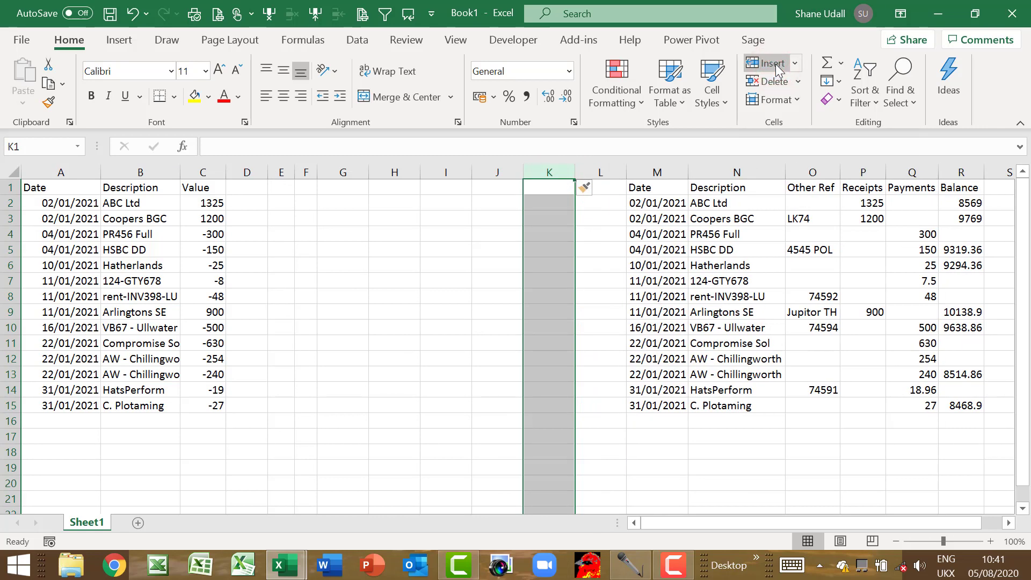
{"action": "left_click", "coordinate": [776, 64]}
{"action": "left_click", "coordinate": [775, 63]}
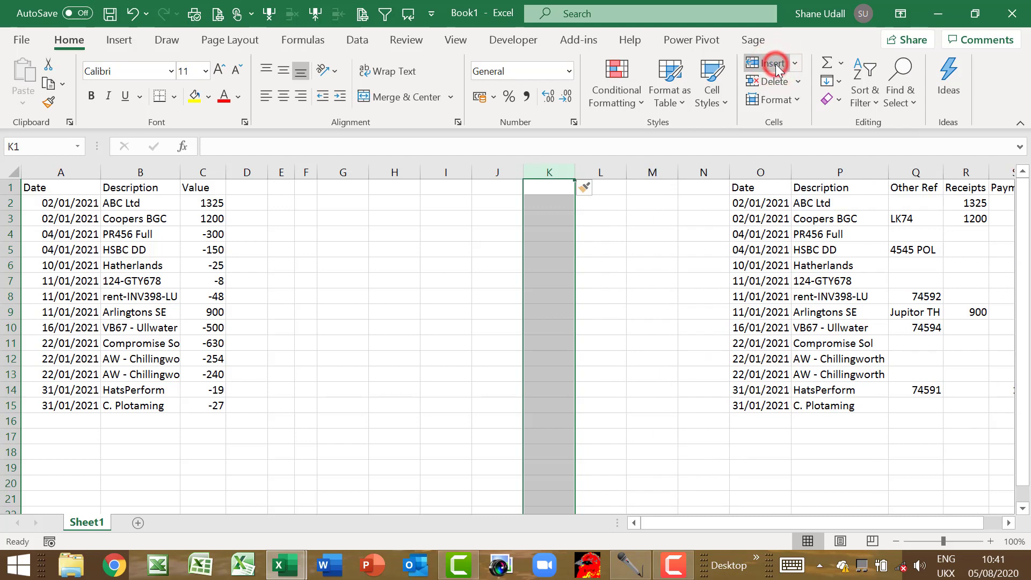
{"action": "left_click", "coordinate": [776, 63]}
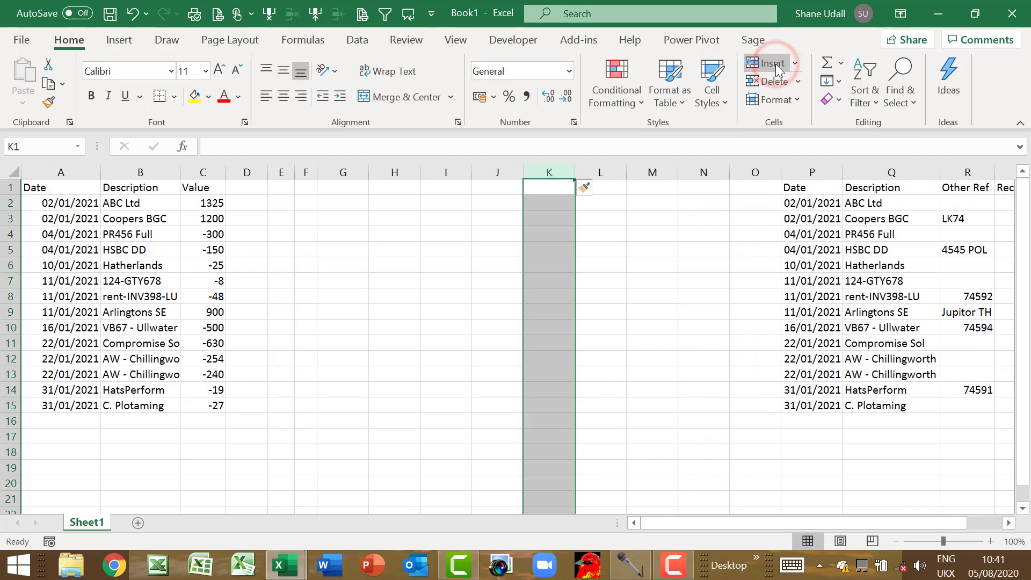
{"action": "left_click", "coordinate": [775, 64]}
{"action": "left_click", "coordinate": [776, 63]}
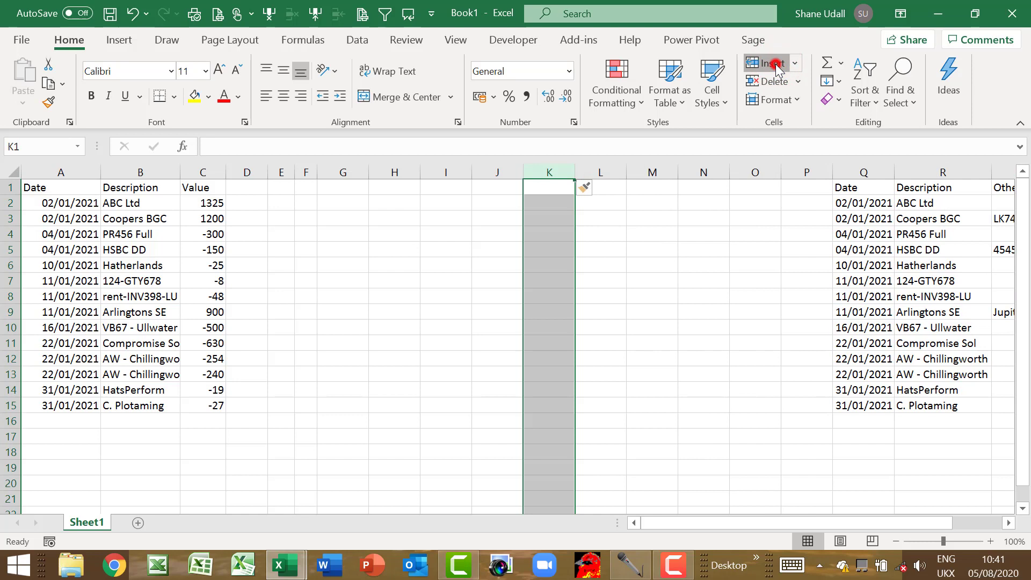
{"action": "left_click", "coordinate": [775, 64]}
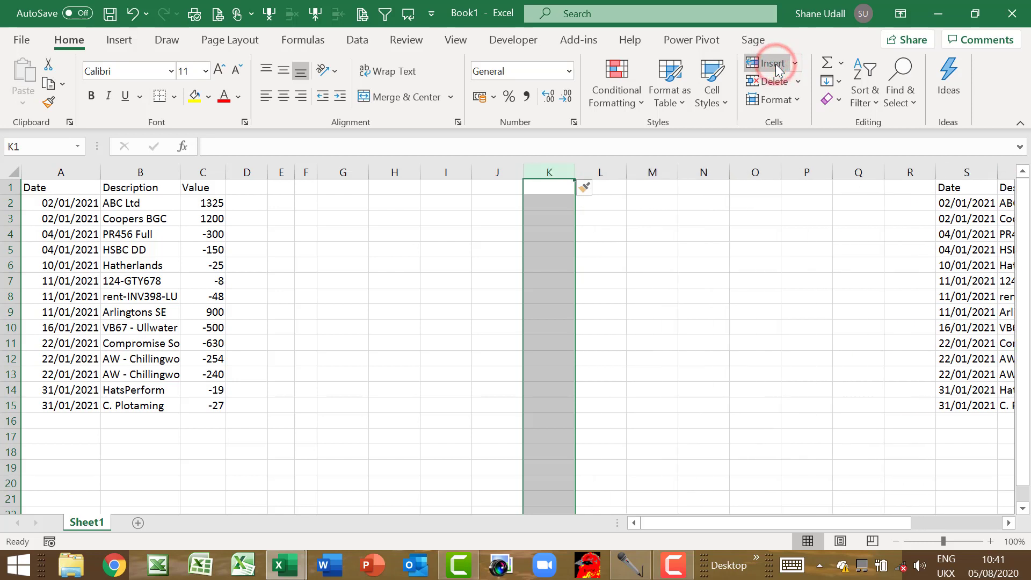
{"action": "left_click", "coordinate": [775, 63]}
{"action": "left_click", "coordinate": [776, 63]}
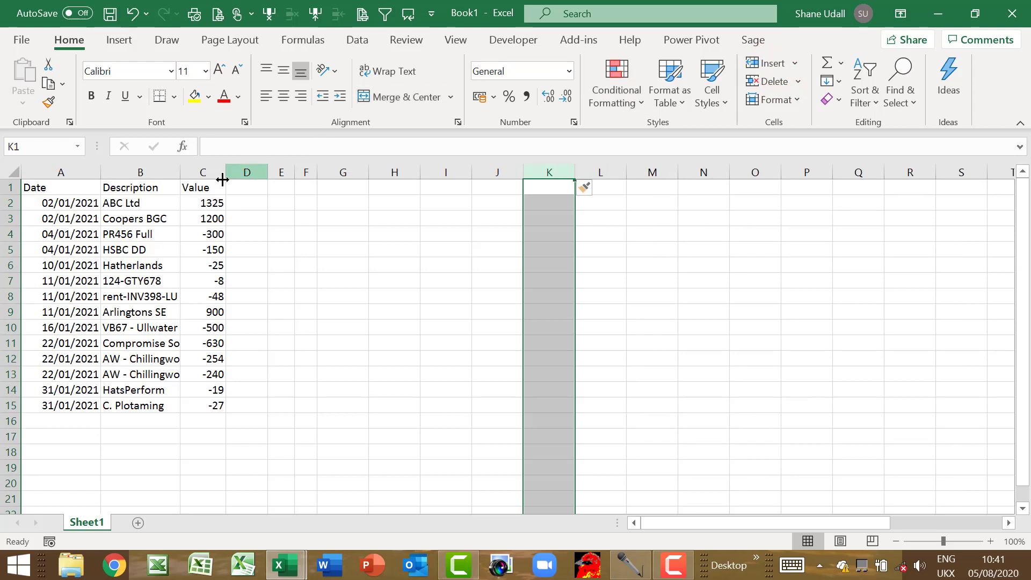
Step: Overwrite B4's PR456 Full description with 'Widget Supplies' and widen column B
{"action": "left_click", "coordinate": [71, 189]}
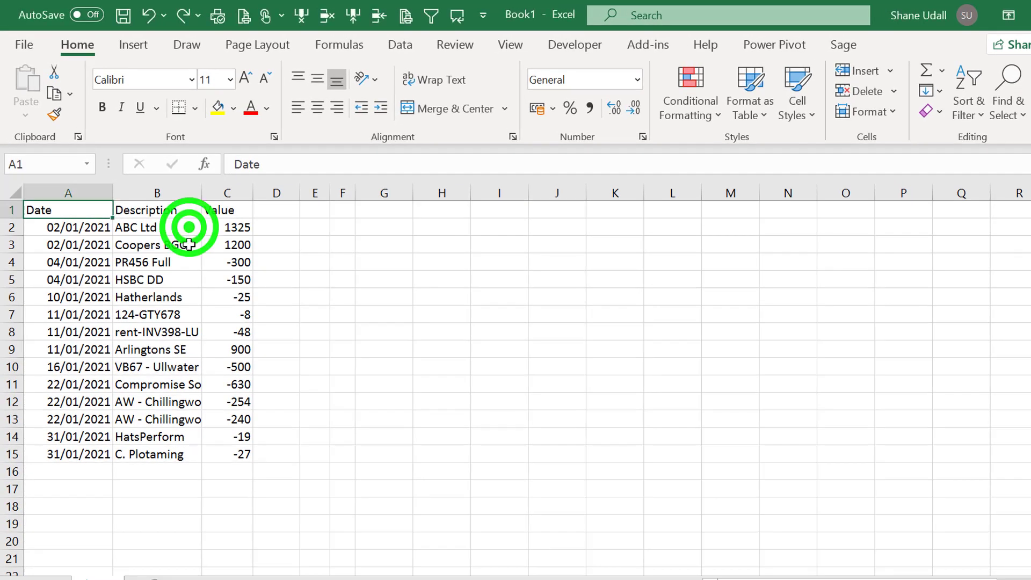
{"action": "left_click", "coordinate": [189, 244]}
{"action": "left_click", "coordinate": [187, 266]}
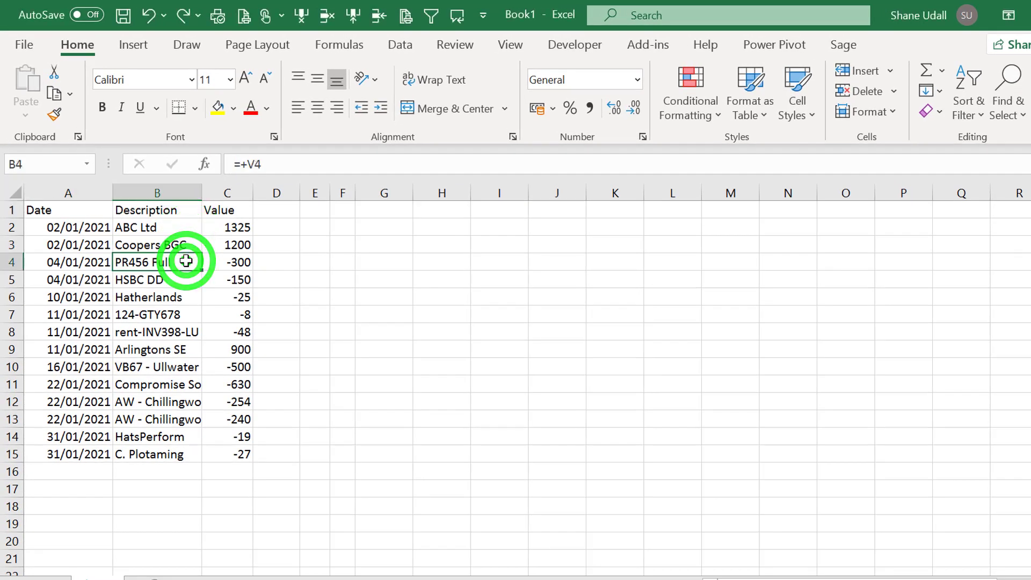
{"action": "left_click", "coordinate": [269, 159]}
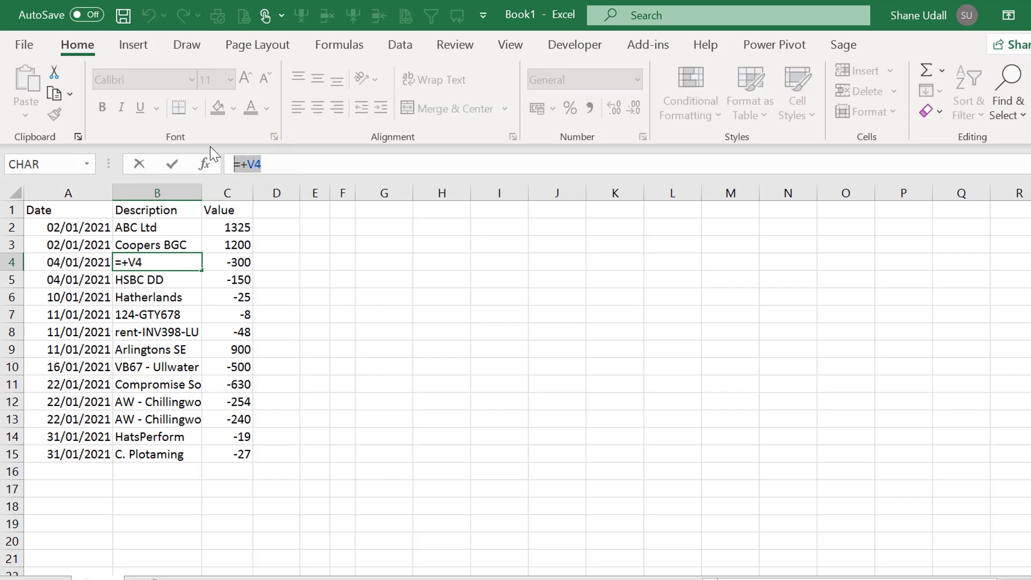
{"action": "type", "text": "Wi"}
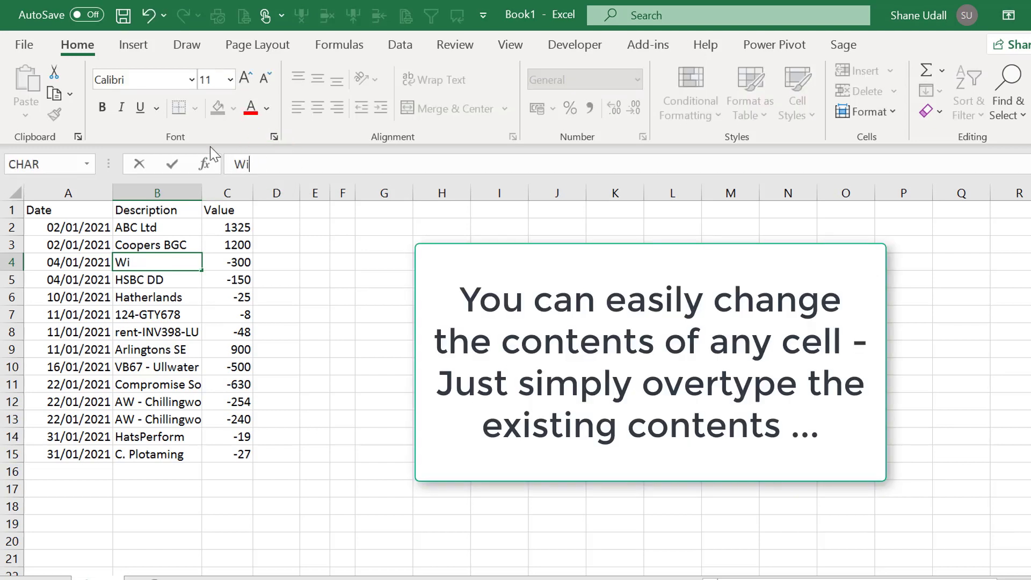
{"action": "type", "text": "dget Su"}
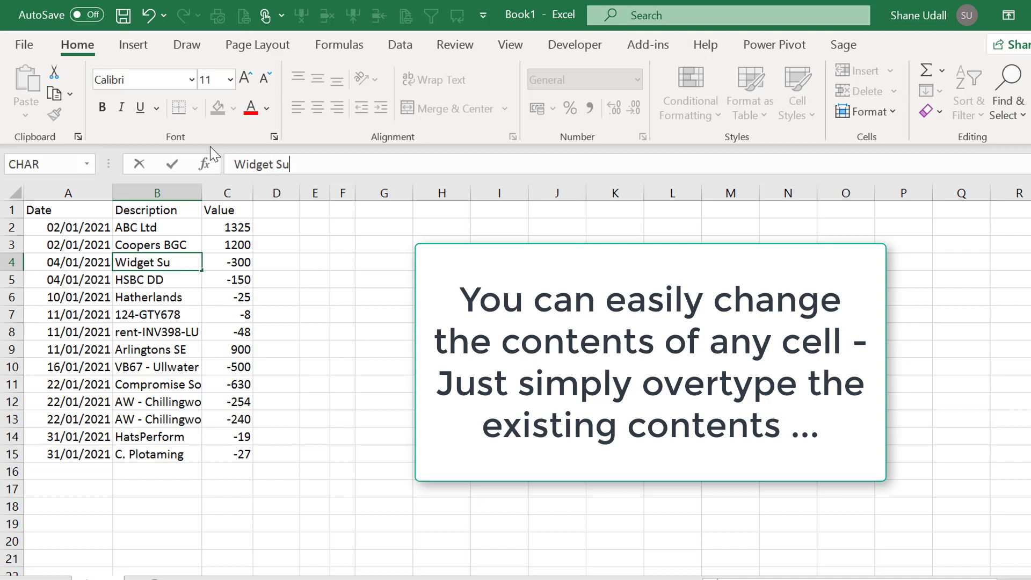
{"action": "type", "text": "pplies"}
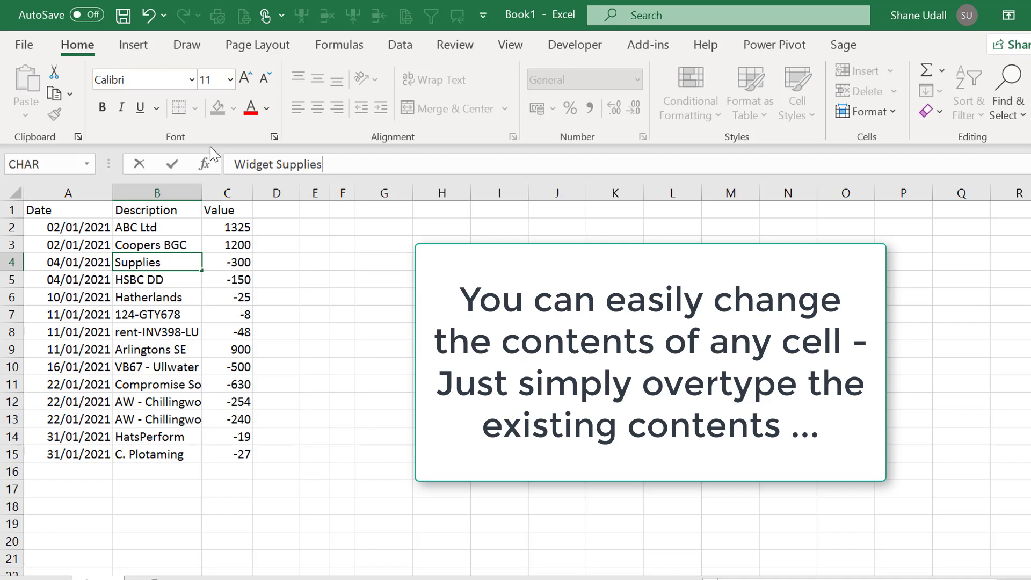
{"action": "key", "text": "Return"}
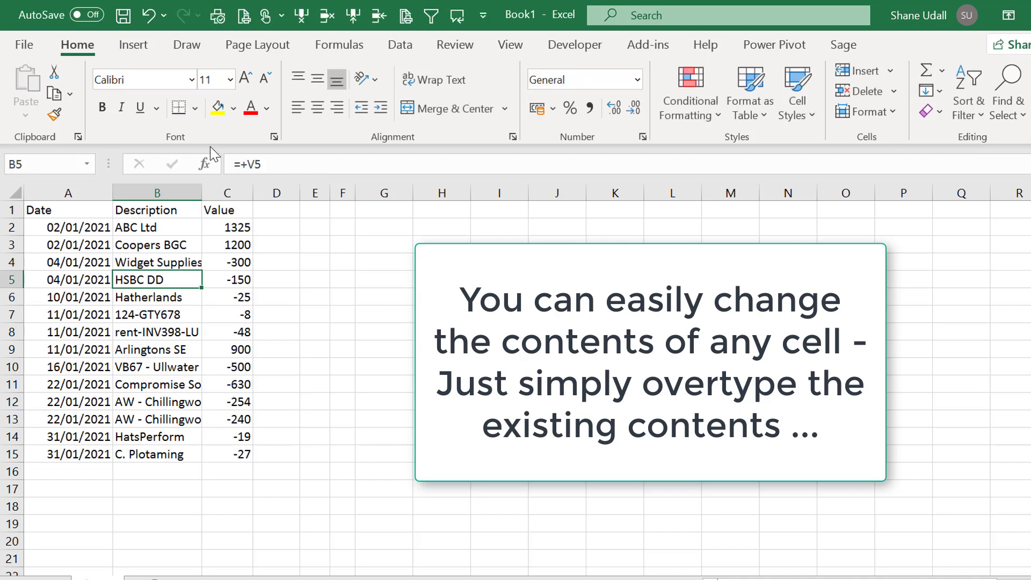
{"action": "left_click_drag", "start_coordinate": [202, 192], "coordinate": [222, 192]}
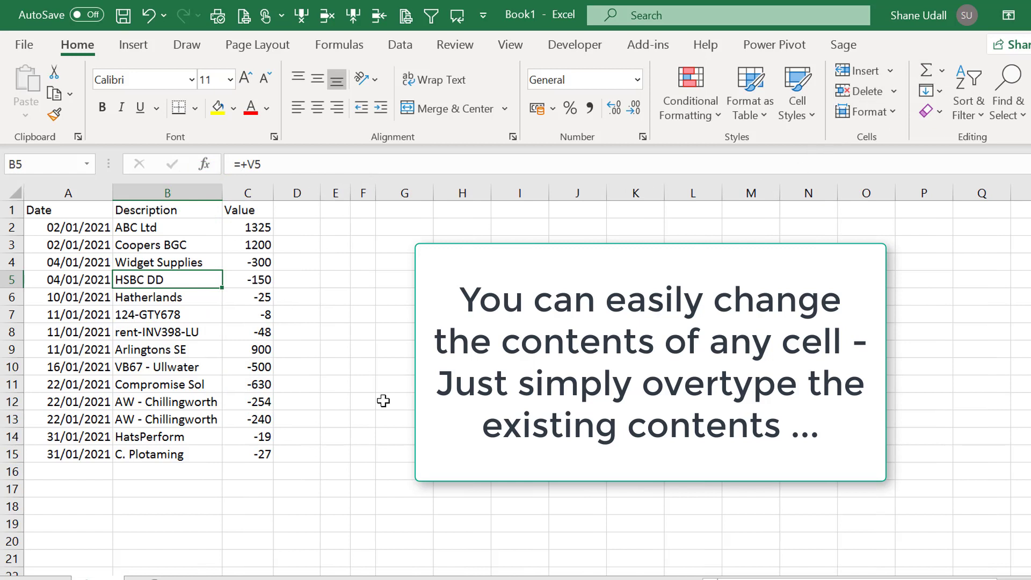
{"action": "left_click", "coordinate": [259, 472]}
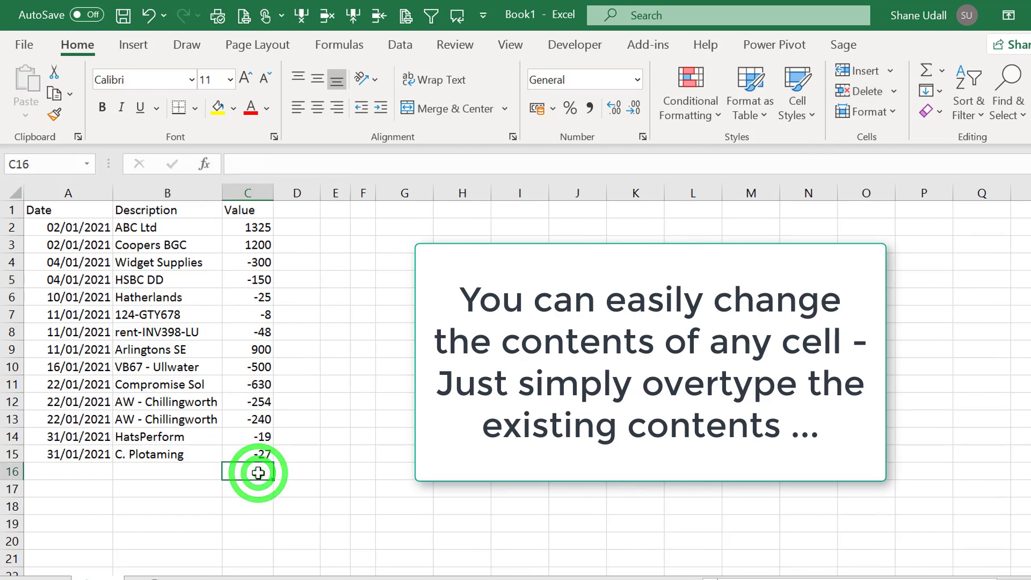
{"action": "left_click", "coordinate": [926, 71]}
{"action": "left_click", "coordinate": [926, 70]}
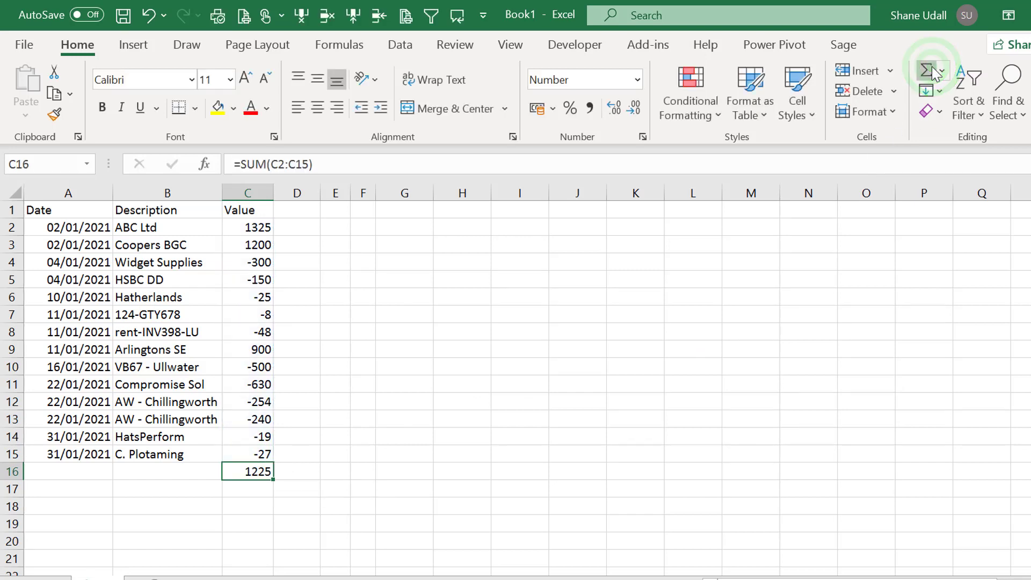
{"action": "left_click", "coordinate": [91, 209]}
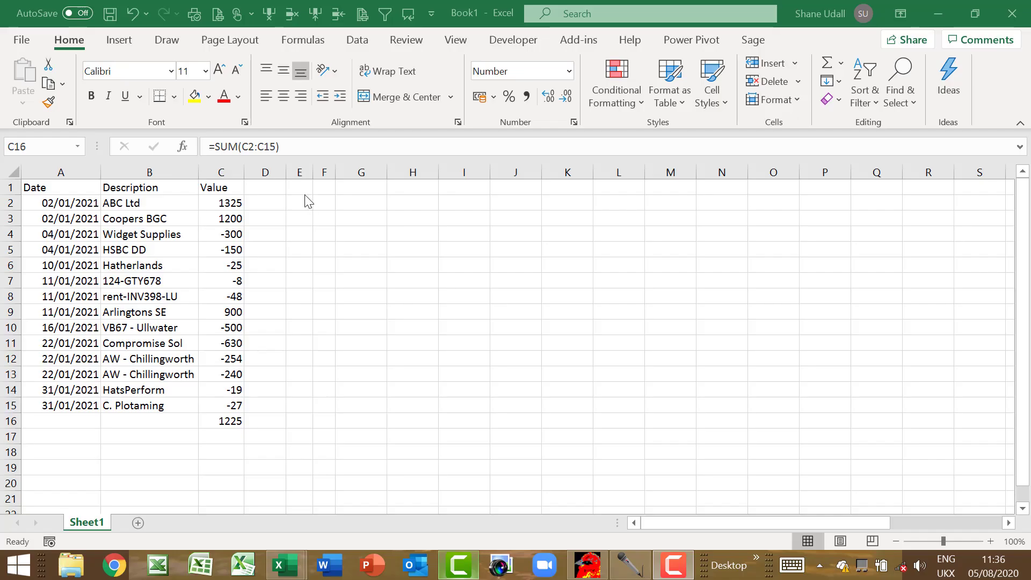
Step: Type the heading Analysis in D1 and Analysis List in P1
{"action": "left_click", "coordinate": [258, 190]}
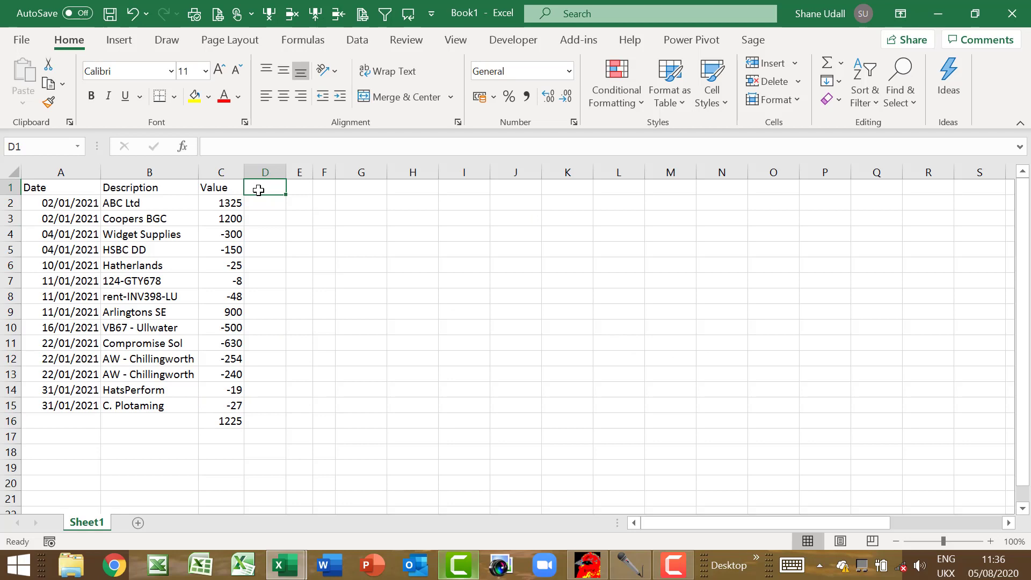
{"action": "type", "text": "Analysis"}
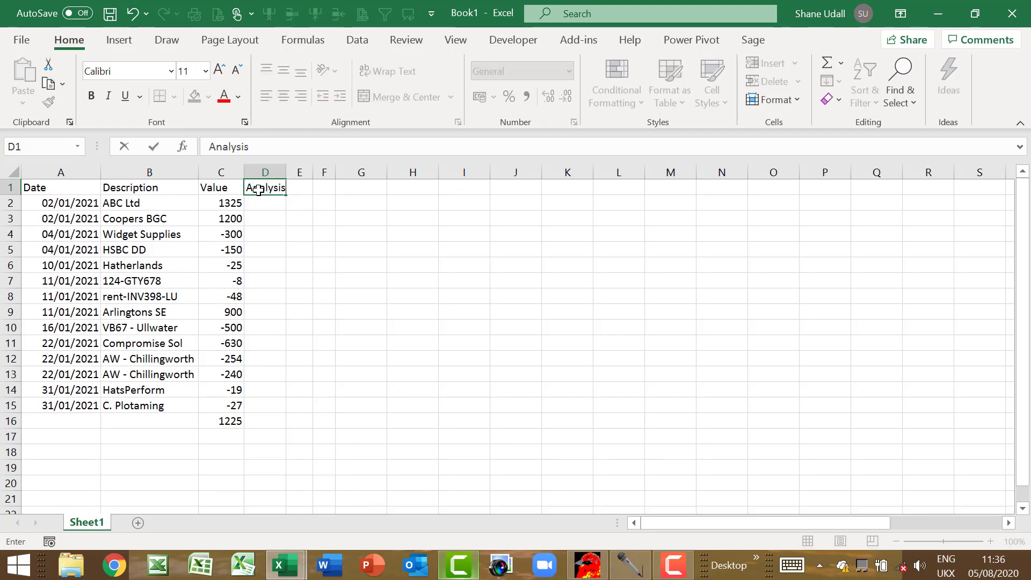
{"action": "key", "text": "Right"}
{"action": "key", "text": "Right"}
{"action": "key", "text": "Right"}
{"action": "key", "text": "Right"}
{"action": "key", "text": "Right"}
{"action": "key", "text": "Right"}
{"action": "key", "text": "Right"}
{"action": "key", "text": "Right"}
{"action": "key", "text": "Right"}
{"action": "key", "text": "Right"}
{"action": "key", "text": "Right"}
{"action": "key", "text": "Right"}
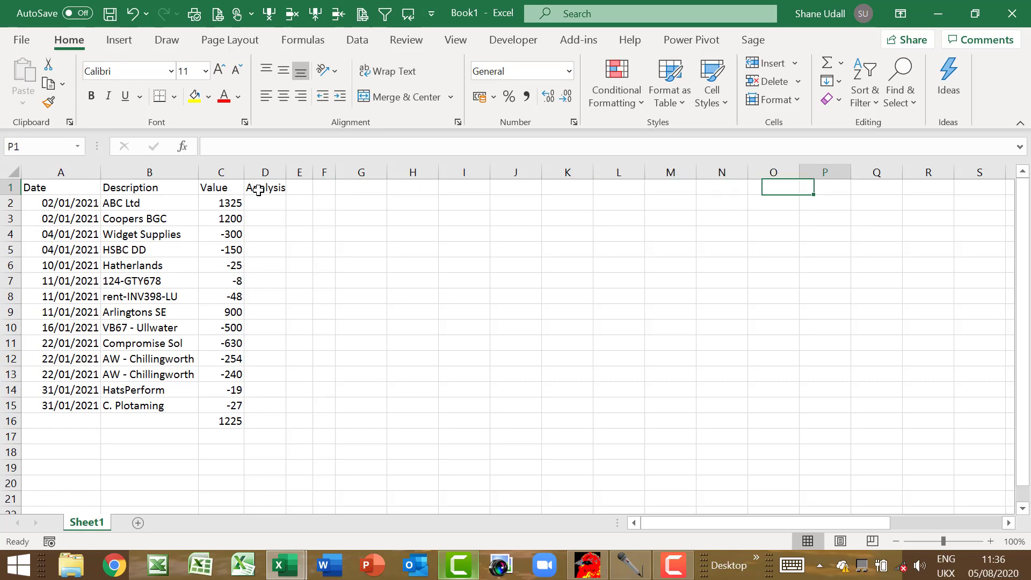
{"action": "type", "text": "Ana"}
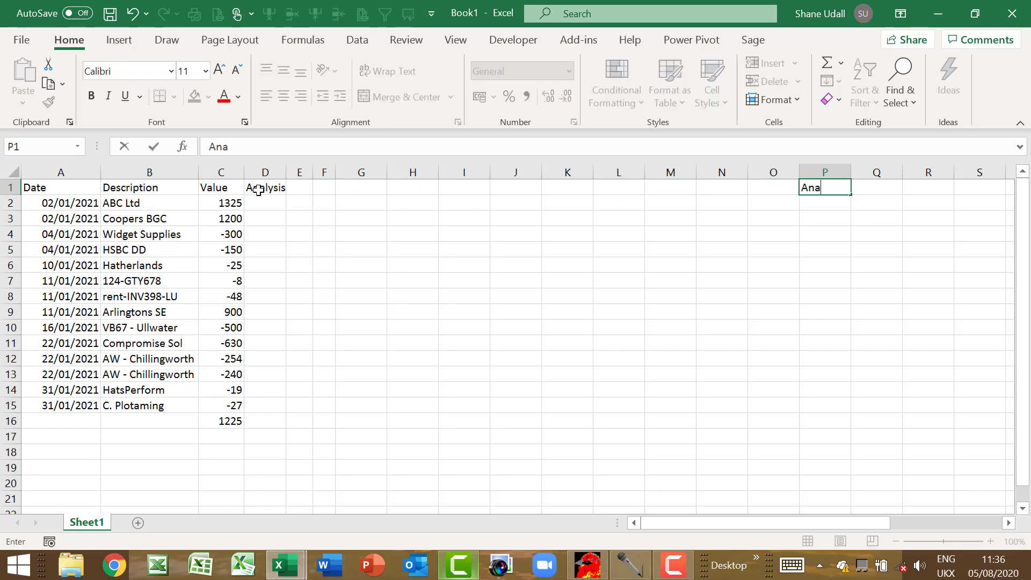
{"action": "type", "text": "lysi"}
{"action": "type", "text": "s Lis"}
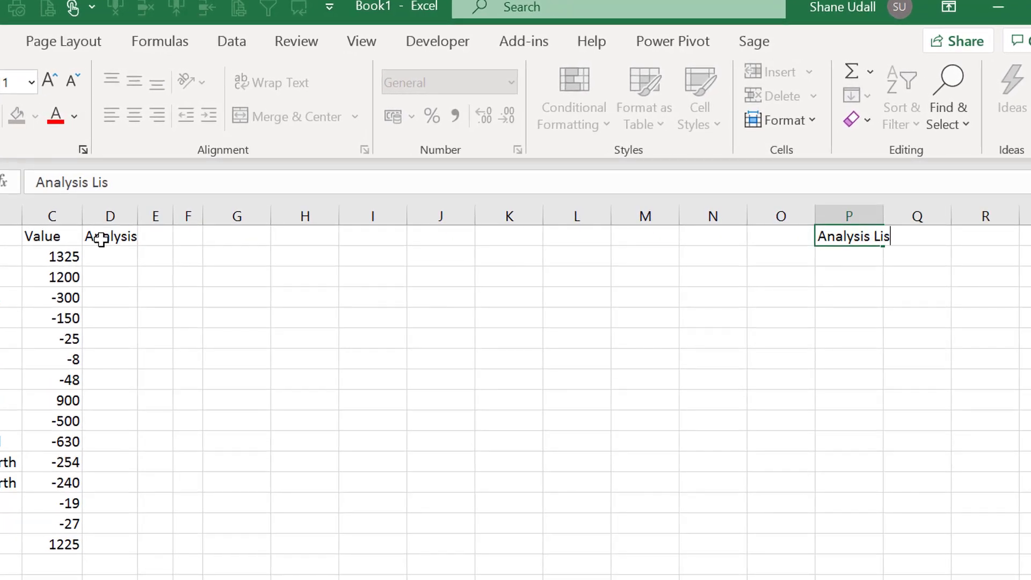
{"action": "type", "text": "t"}
Step: Confirm the heading and list 1 - Sales, 2 - Materials, 3 - Delivery Costs, 4 - Stationery Costs
{"action": "key", "text": "Return"}
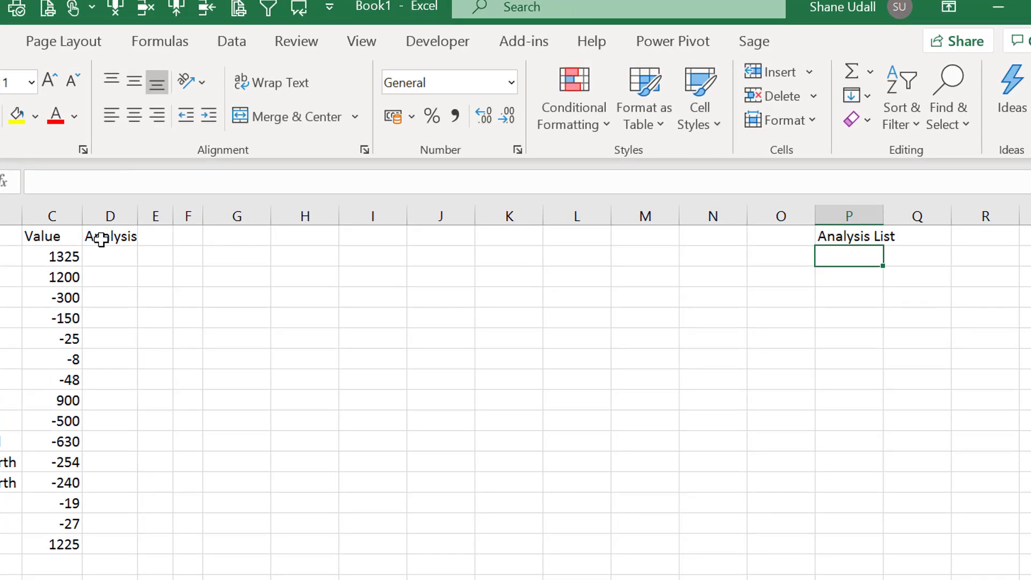
{"action": "type", "text": "1"}
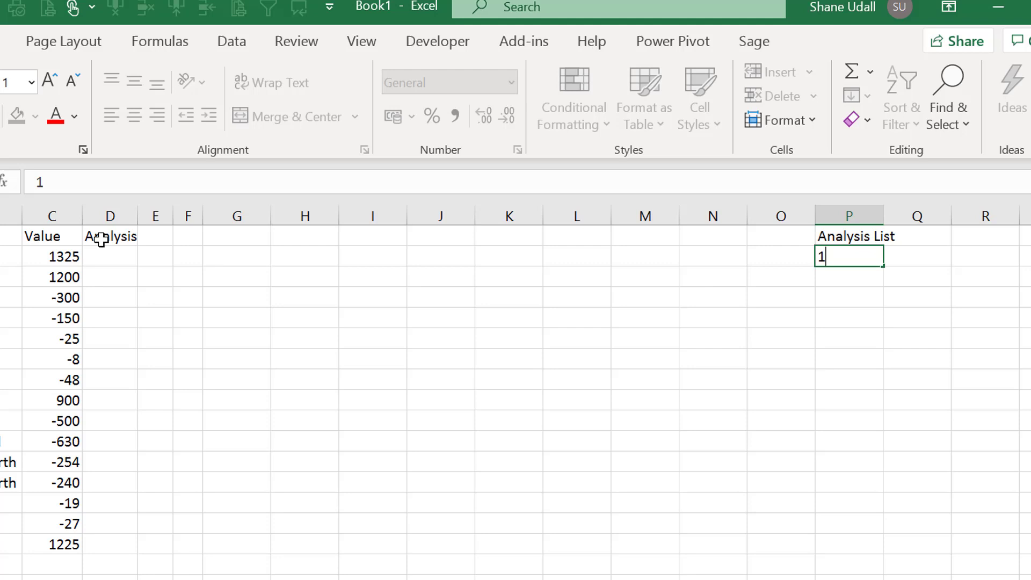
{"action": "type", "text": " - Sales"}
{"action": "key", "text": "Return"}
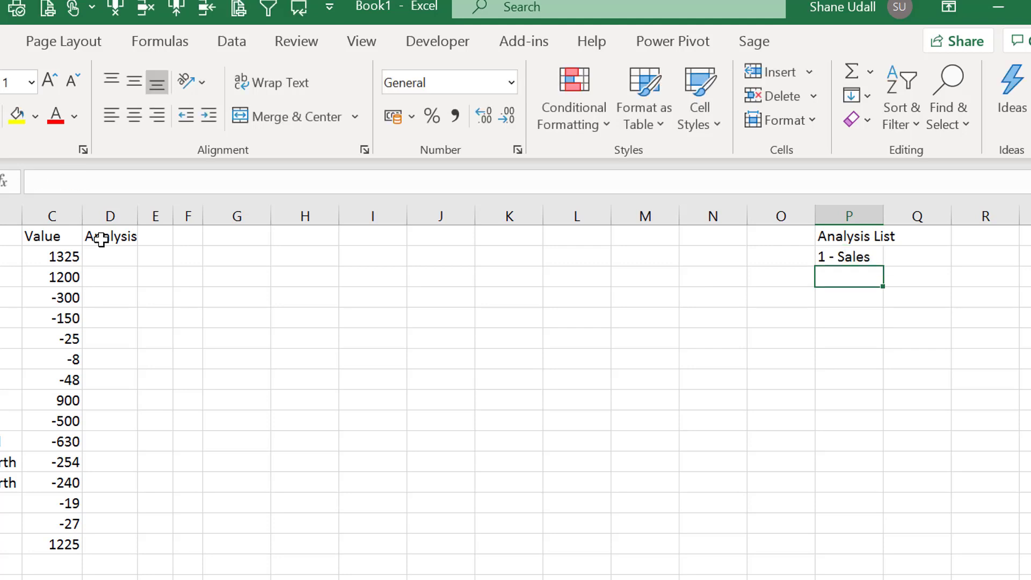
{"action": "type", "text": "2"}
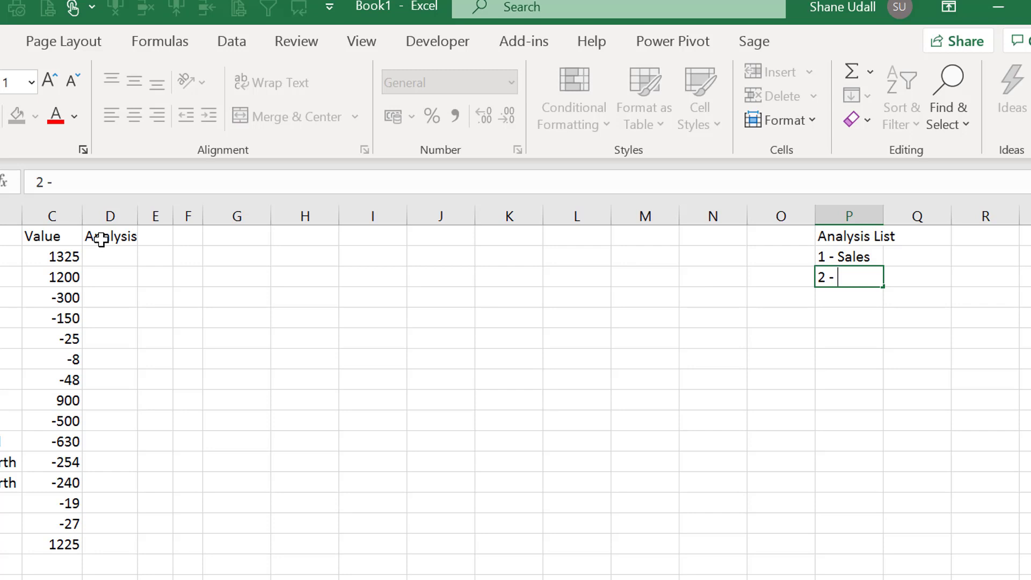
{"action": "type", "text": " - Materials"}
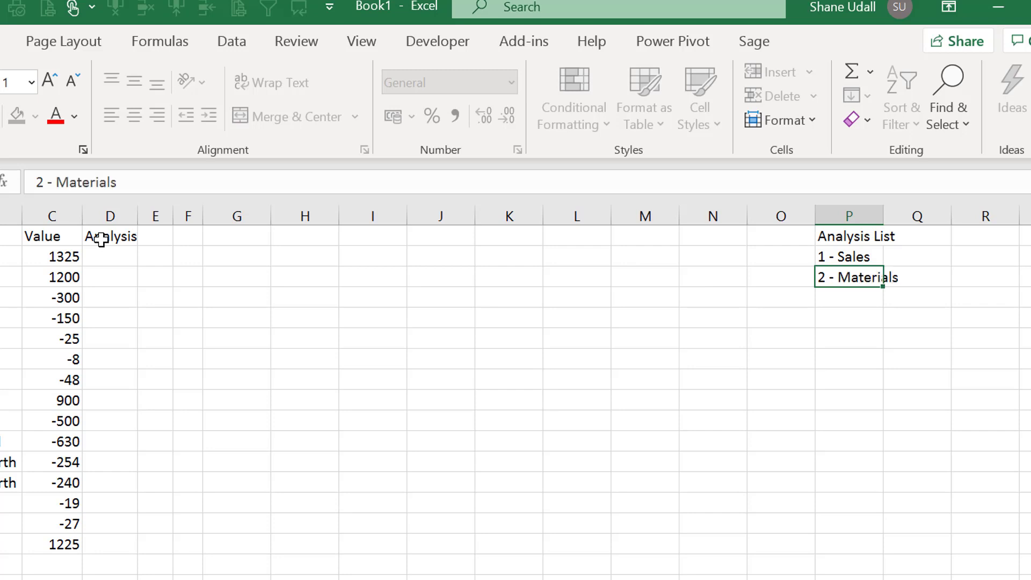
{"action": "key", "text": "Return"}
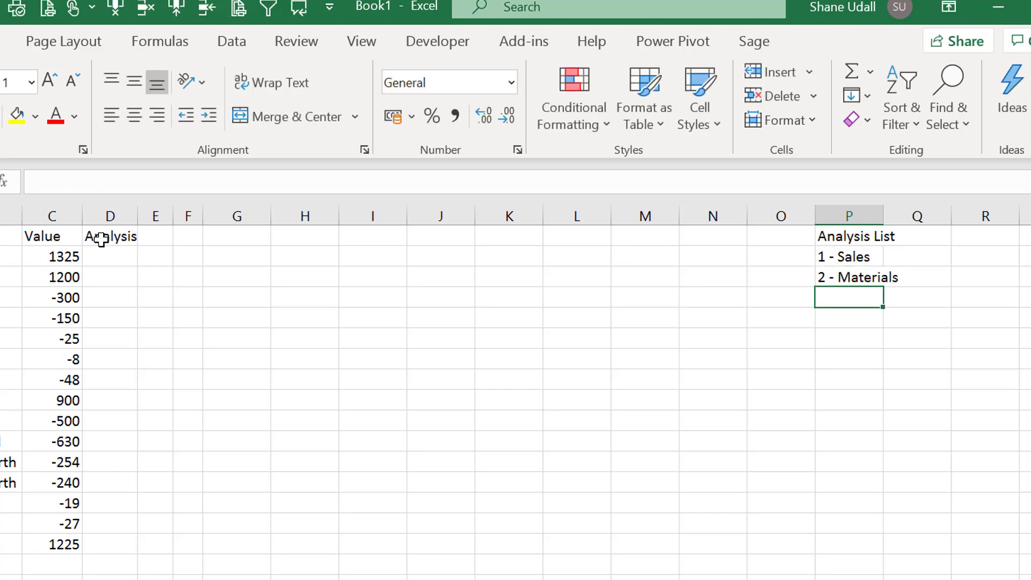
{"action": "type", "text": "3"}
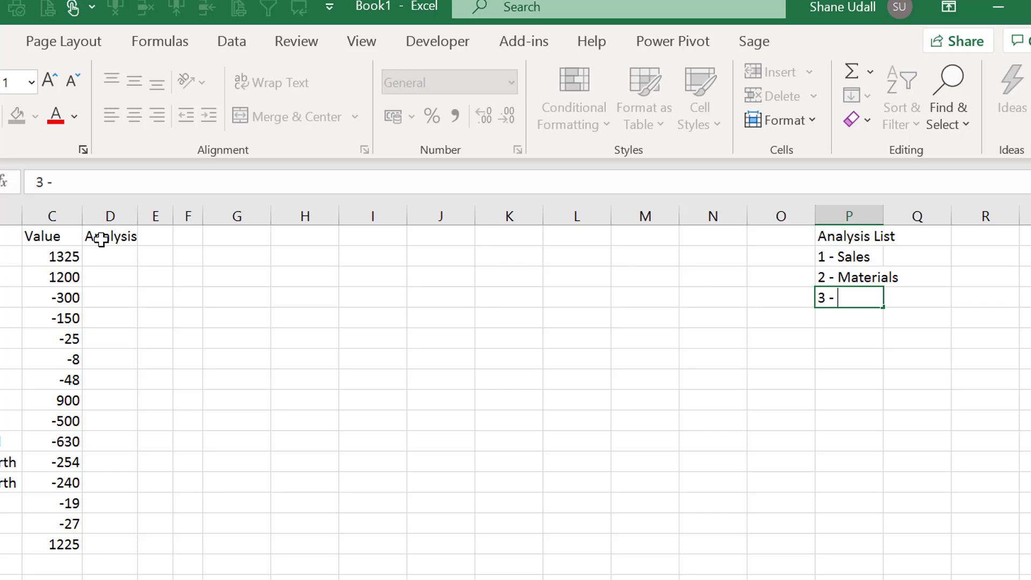
{"action": "type", "text": " - Delivery "}
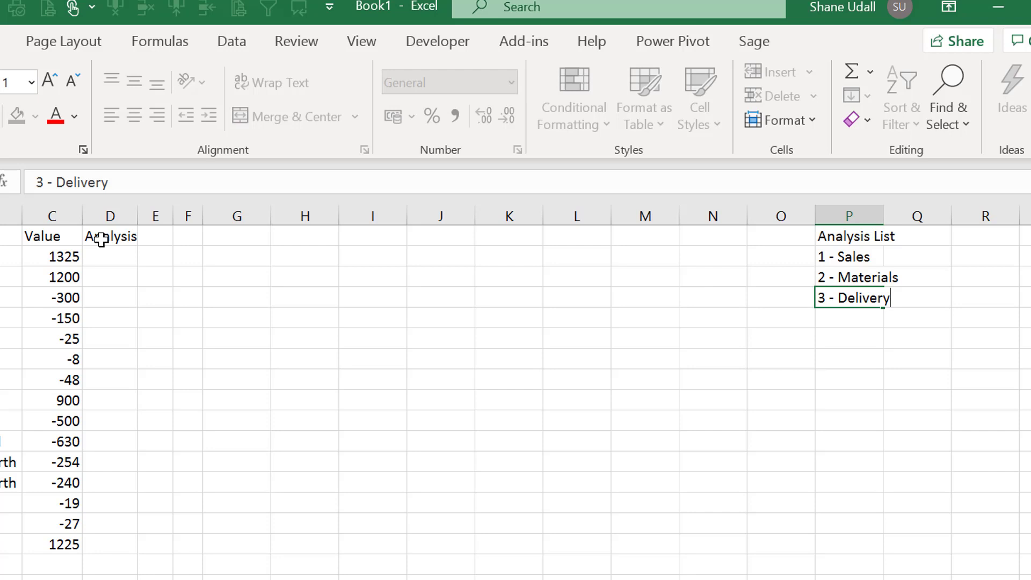
{"action": "type", "text": "Costs"}
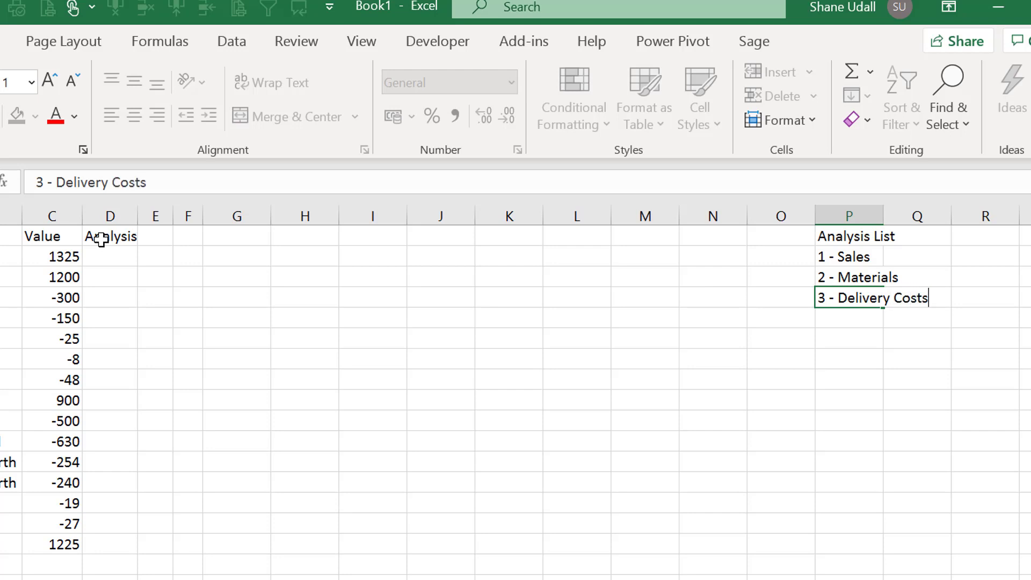
{"action": "key", "text": "Return"}
{"action": "type", "text": "4"}
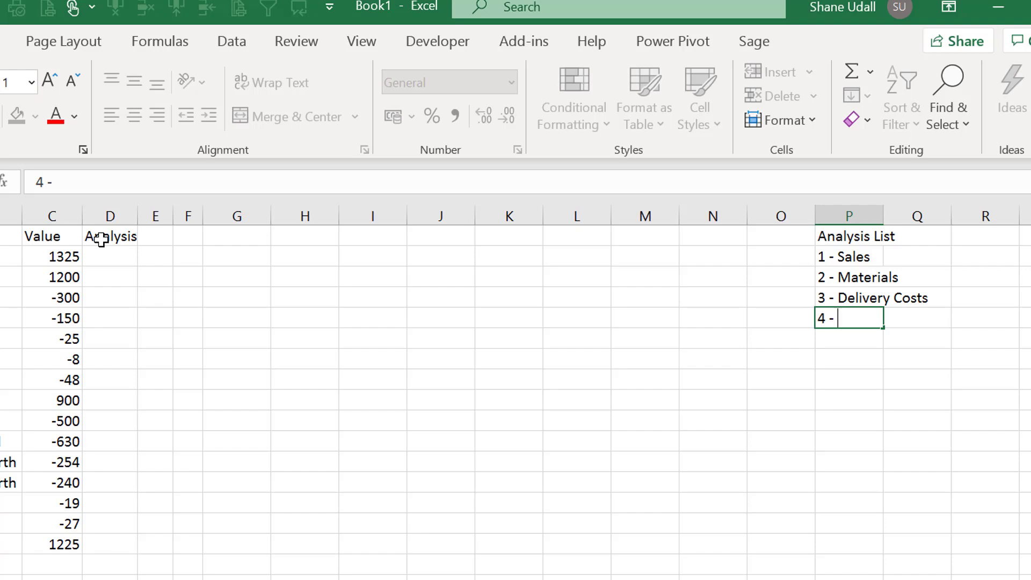
{"action": "type", "text": " - Stat"}
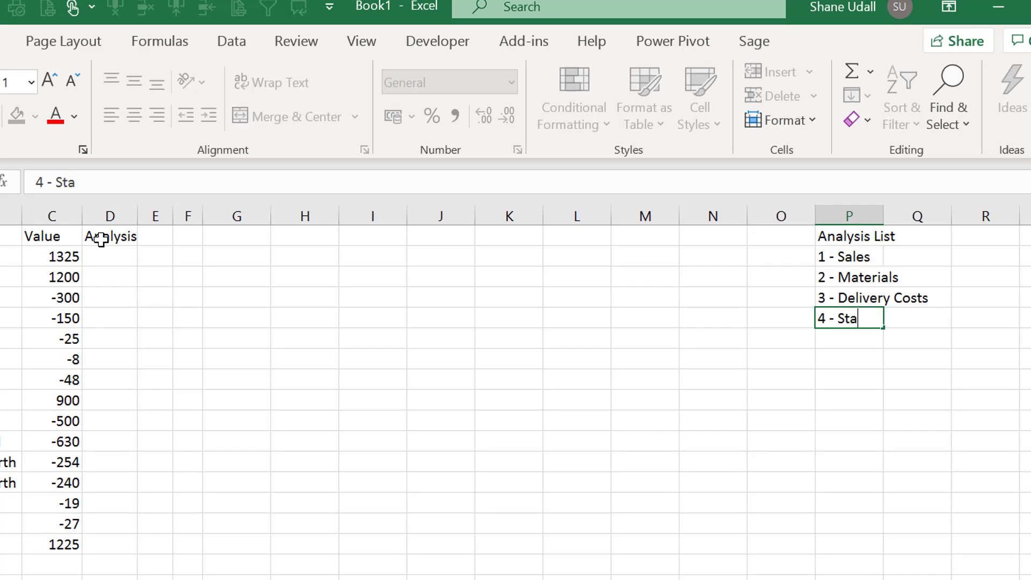
{"action": "type", "text": "ioner"}
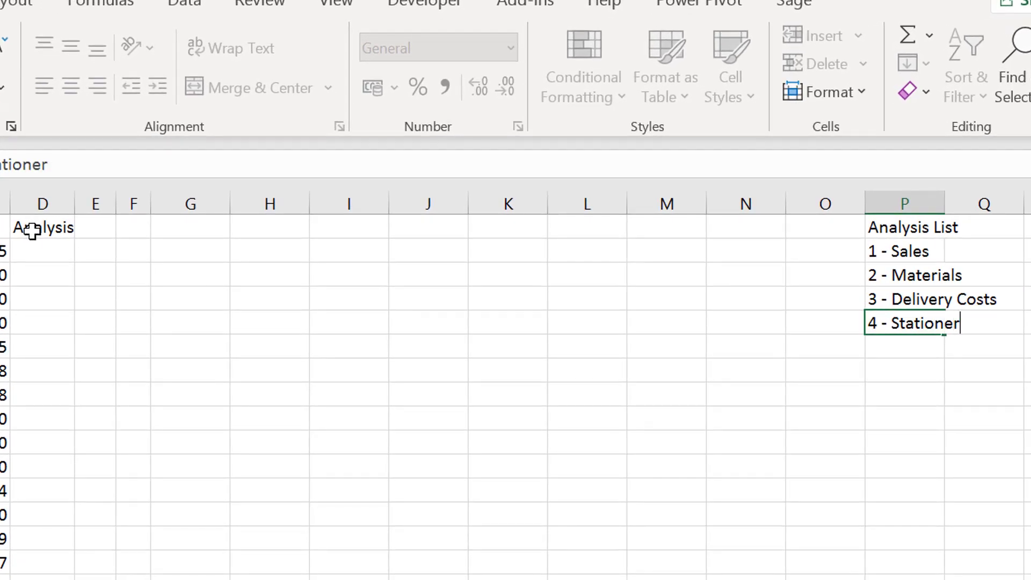
{"action": "type", "text": "y Costs"}
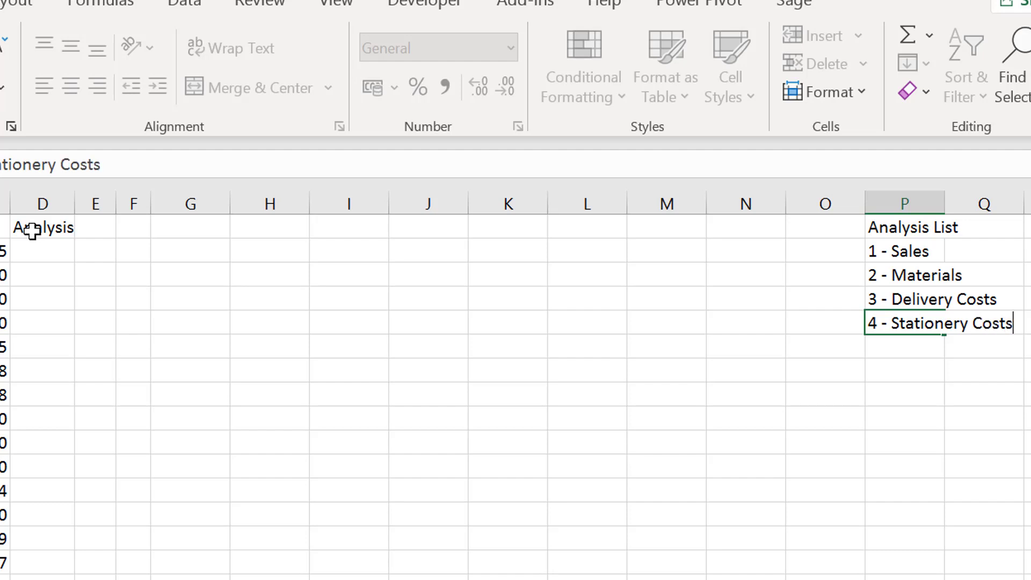
{"action": "key", "text": "Return"}
Step: Add 5 - Internet, 6 - Admin Charges, 7 - Bank Charges, and begin 8 - Other Costs
{"action": "type", "text": "5 "}
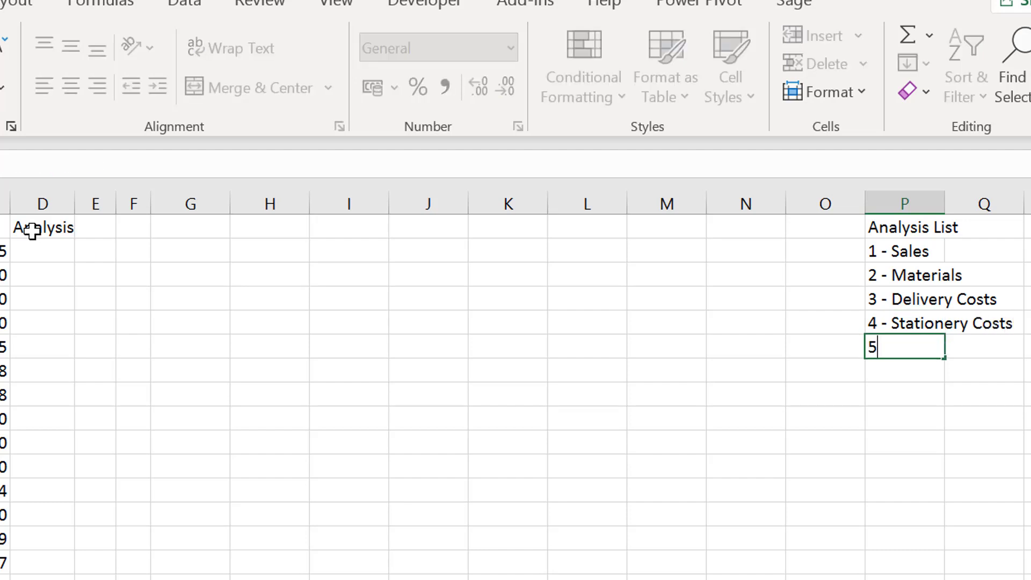
{"action": "type", "text": "- Inter net"}
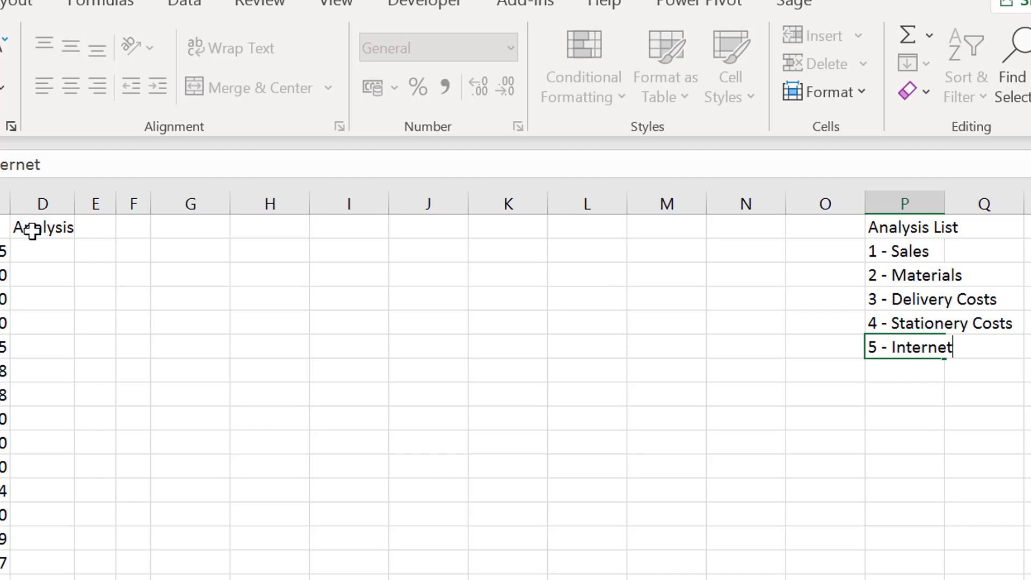
{"action": "key", "text": "Return"}
{"action": "type", "text": "6 -"}
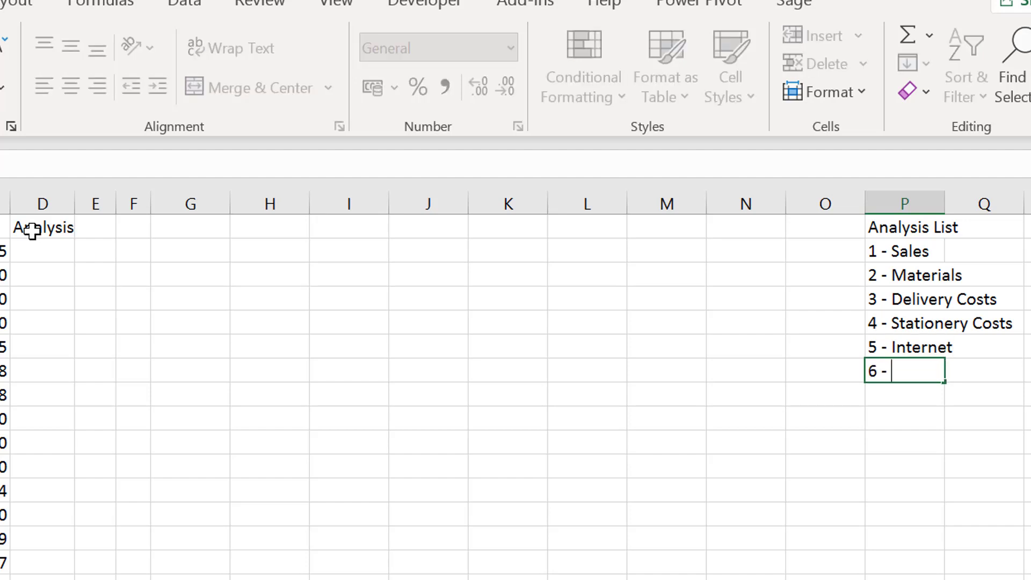
{"action": "type", "text": " Admin "}
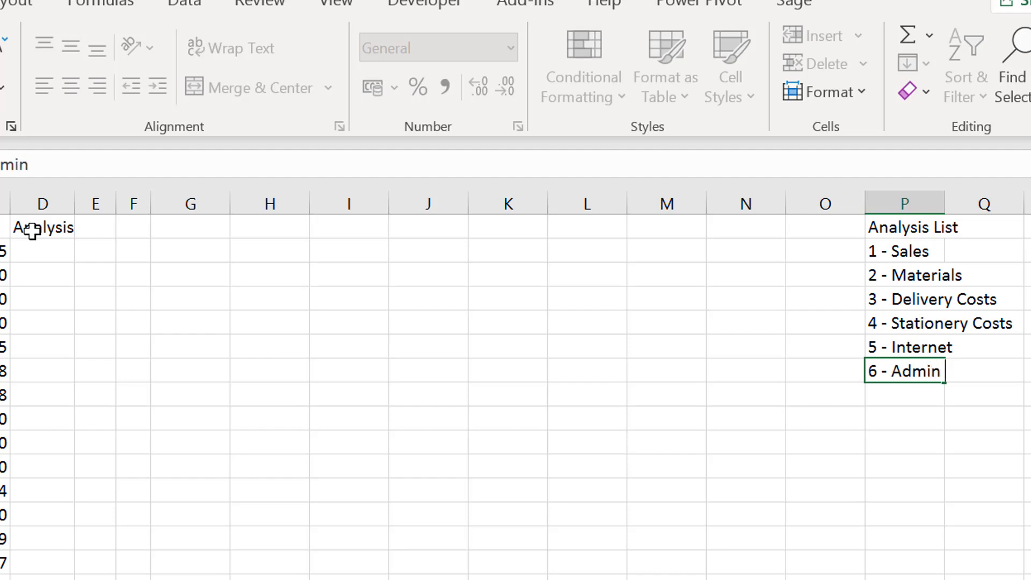
{"action": "type", "text": "Charges"}
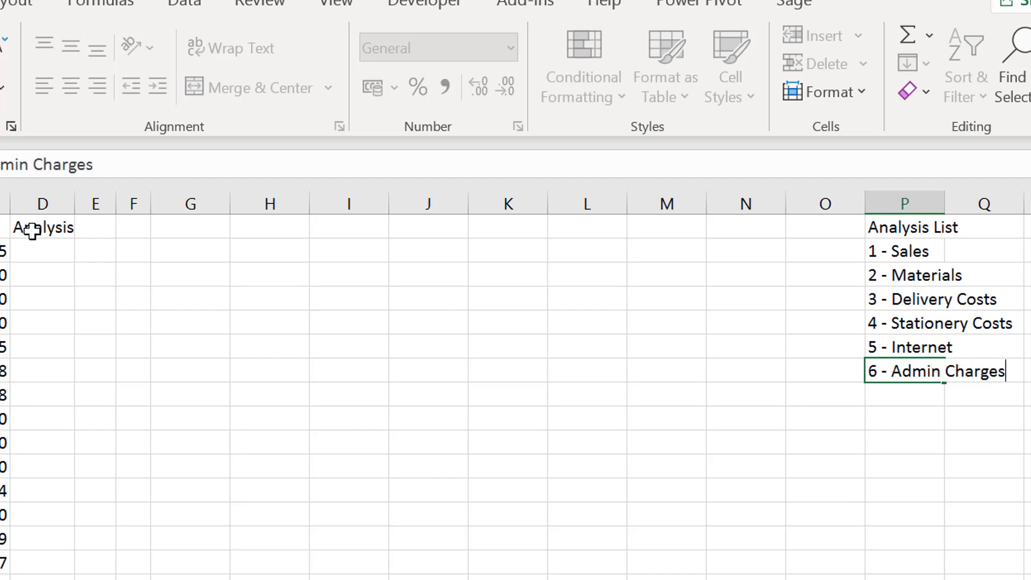
{"action": "key", "text": "Return"}
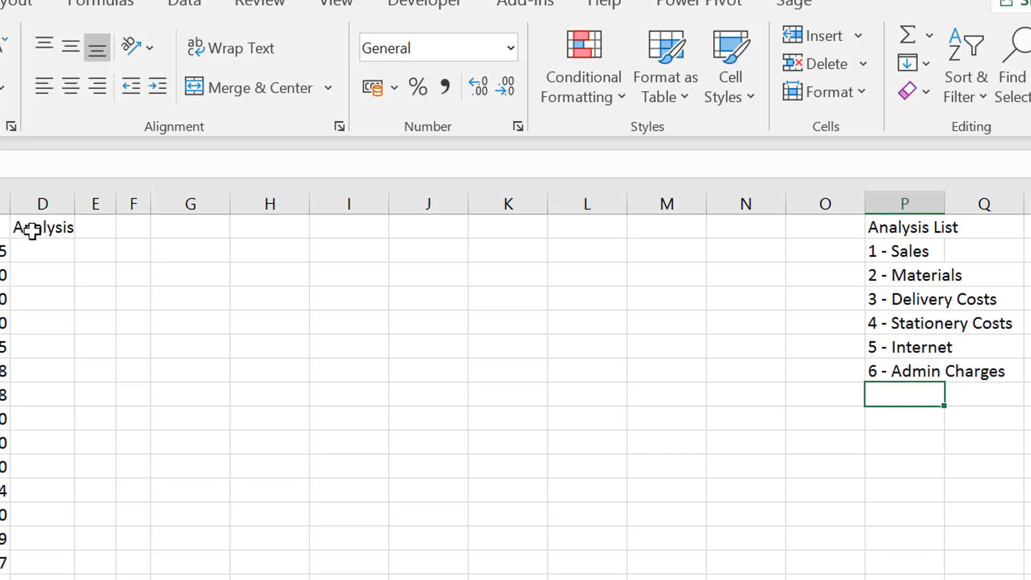
{"action": "type", "text": "7"}
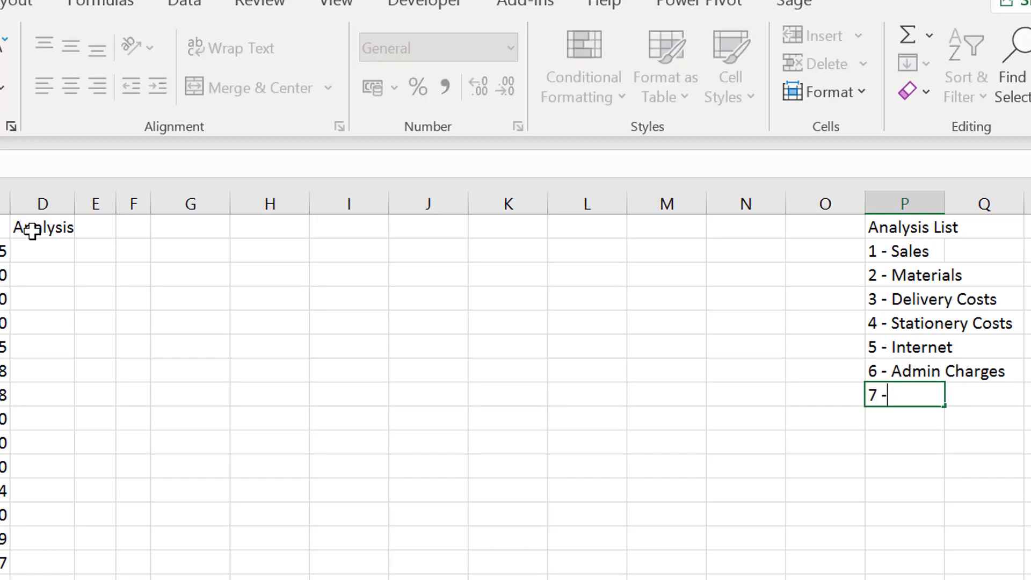
{"action": "type", "text": " - Bank Charges"}
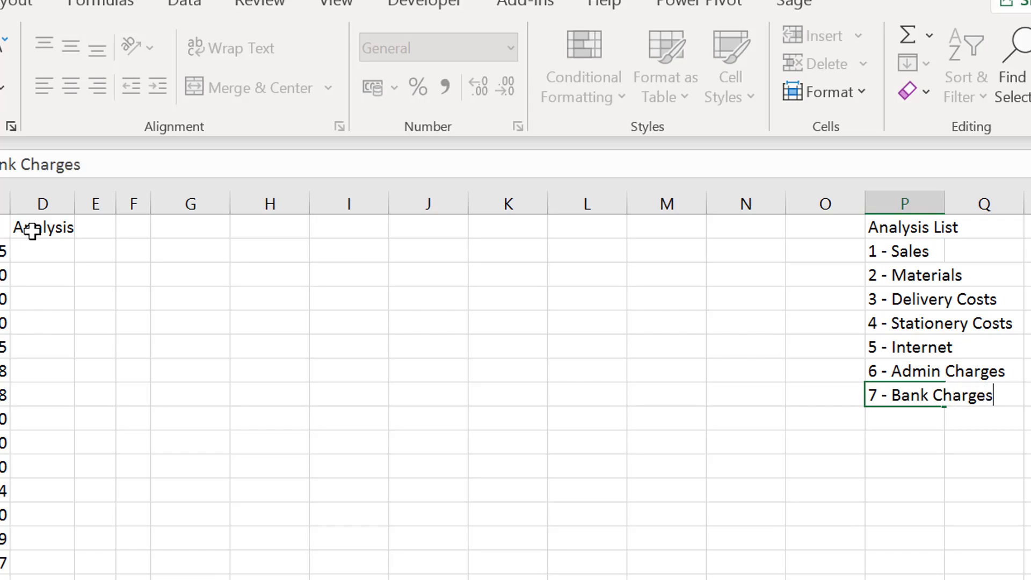
{"action": "key", "text": "Return"}
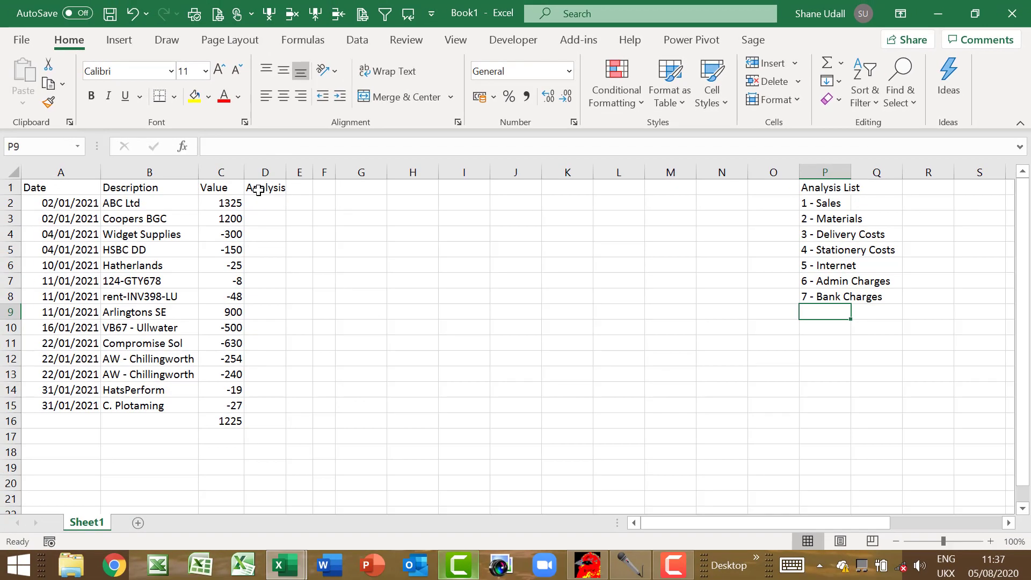
{"action": "type", "text": "8 - O"}
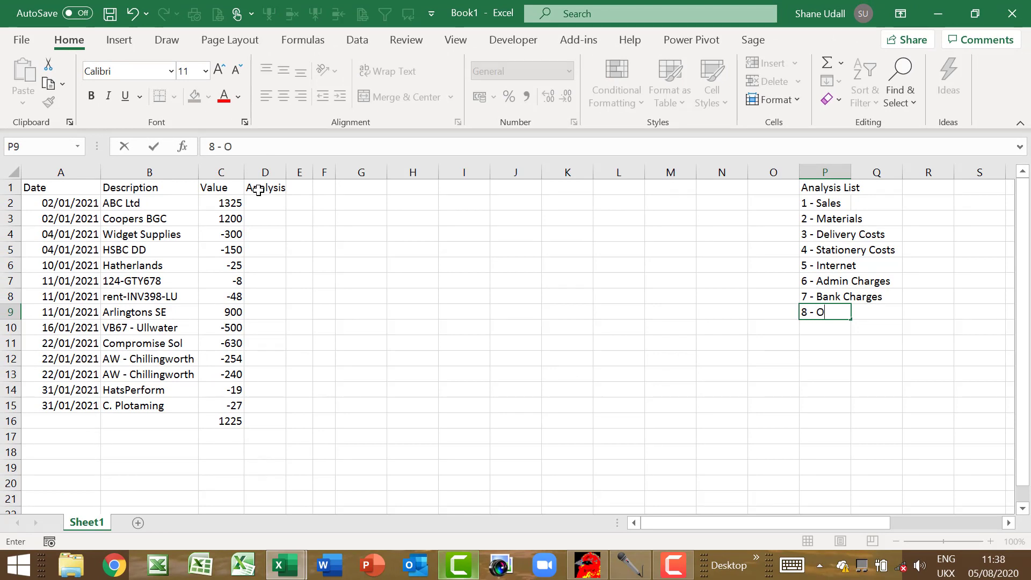
{"action": "type", "text": "ther Costs"}
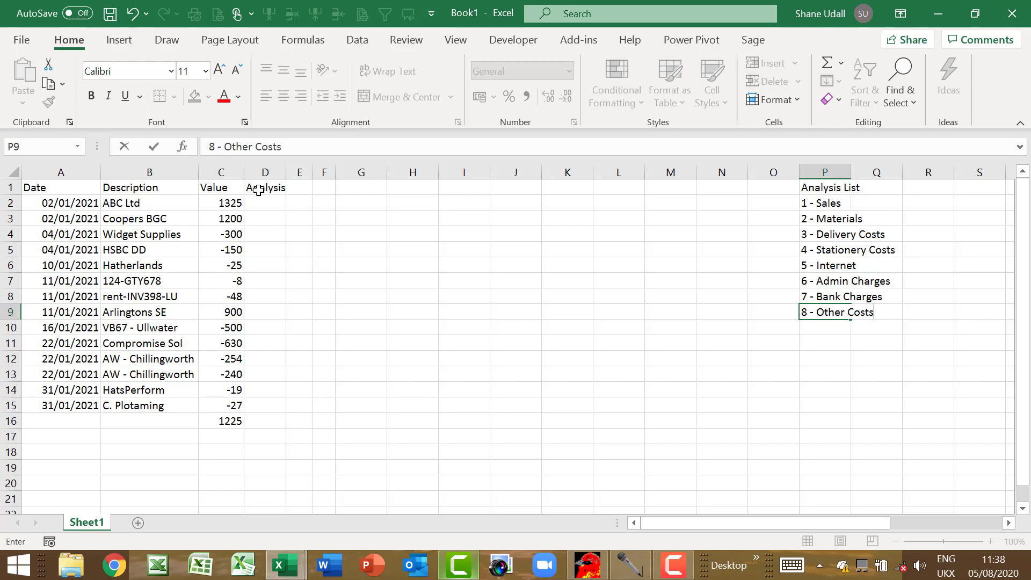
Step: Commit 8 - Other Costs as the last category in P9 and select cell D2
{"action": "key", "text": "Return"}
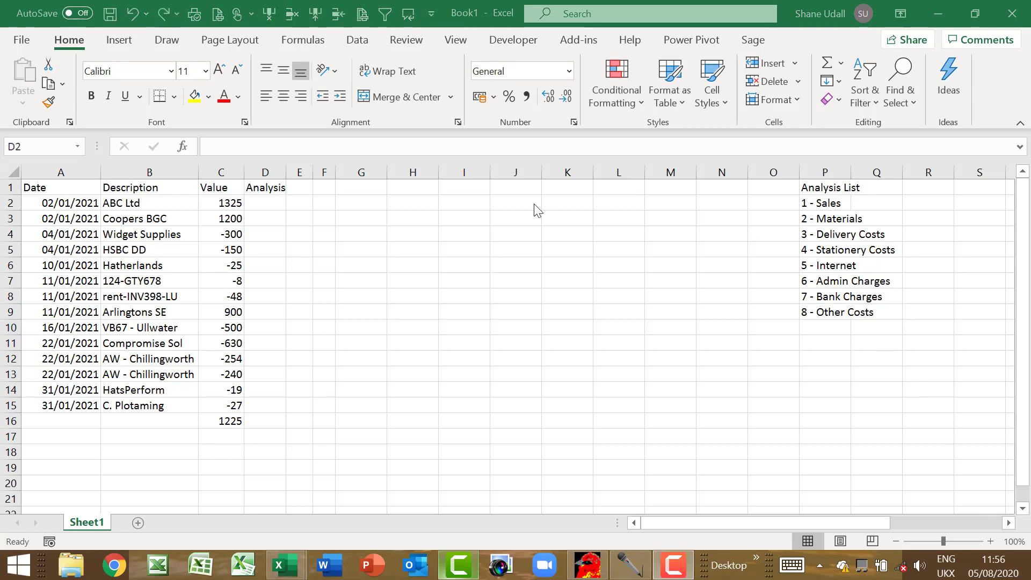
{"action": "left_click", "coordinate": [275, 207]}
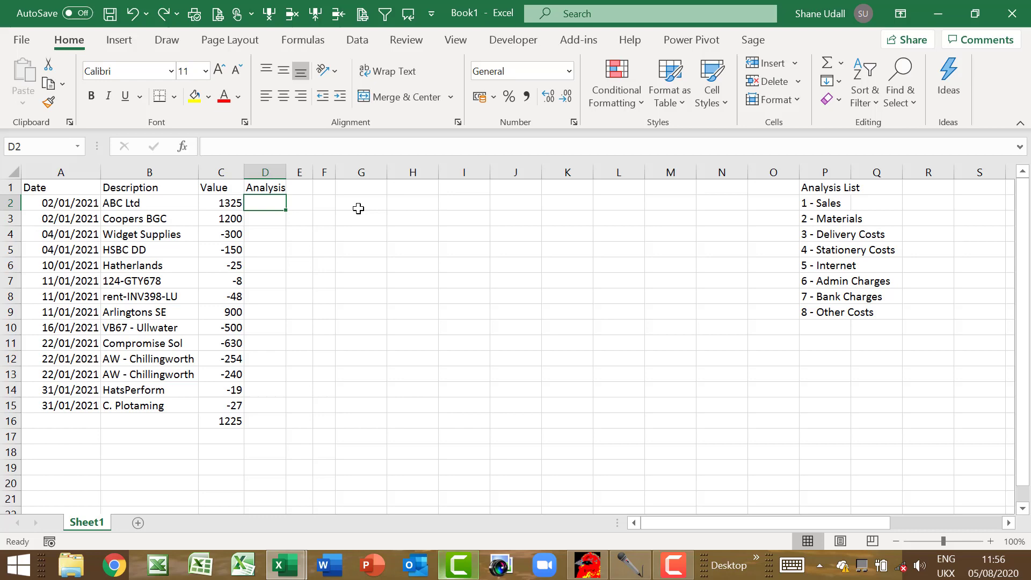
Step: Add List data validation to D2 with source =$P$2:$P$9, the eight Analysis categories
{"action": "left_click", "coordinate": [353, 44]}
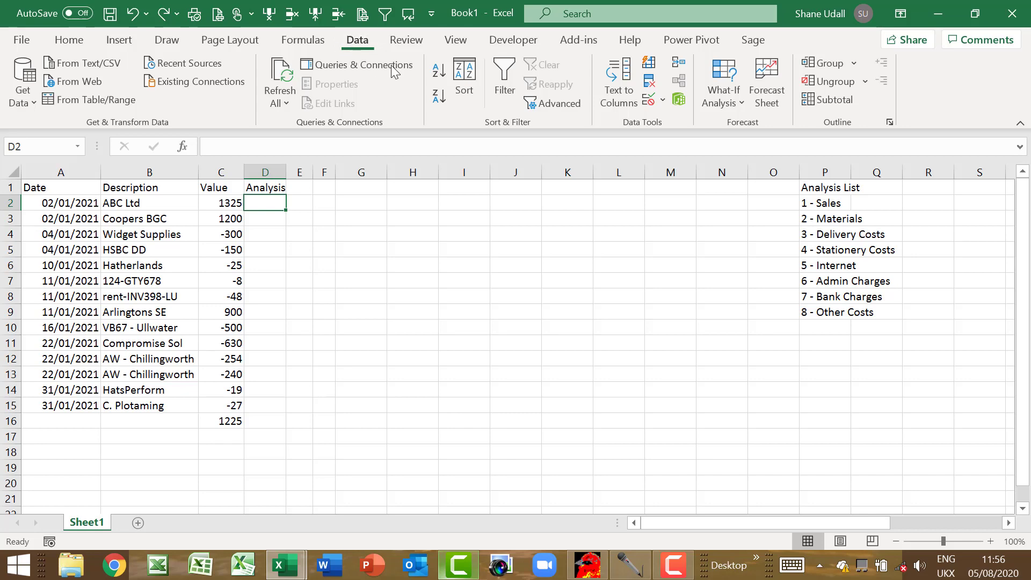
{"action": "left_click", "coordinate": [650, 100]}
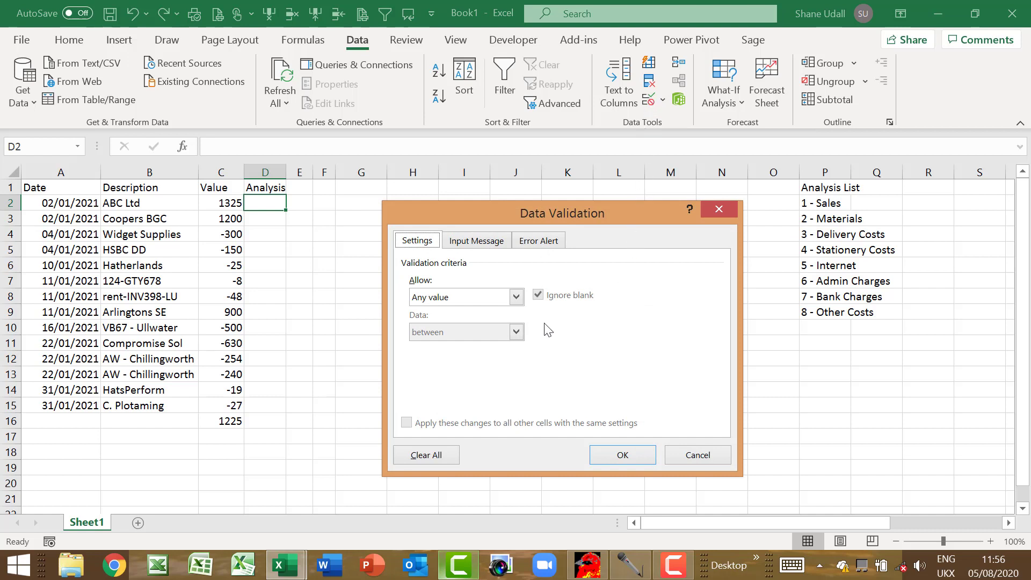
{"action": "left_click", "coordinate": [518, 299]}
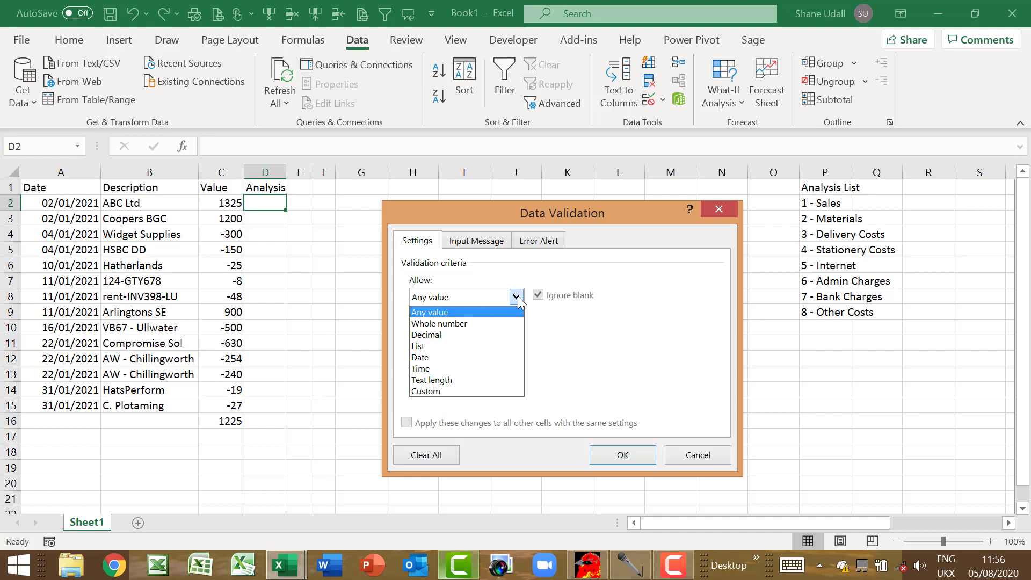
{"action": "left_click", "coordinate": [445, 345]}
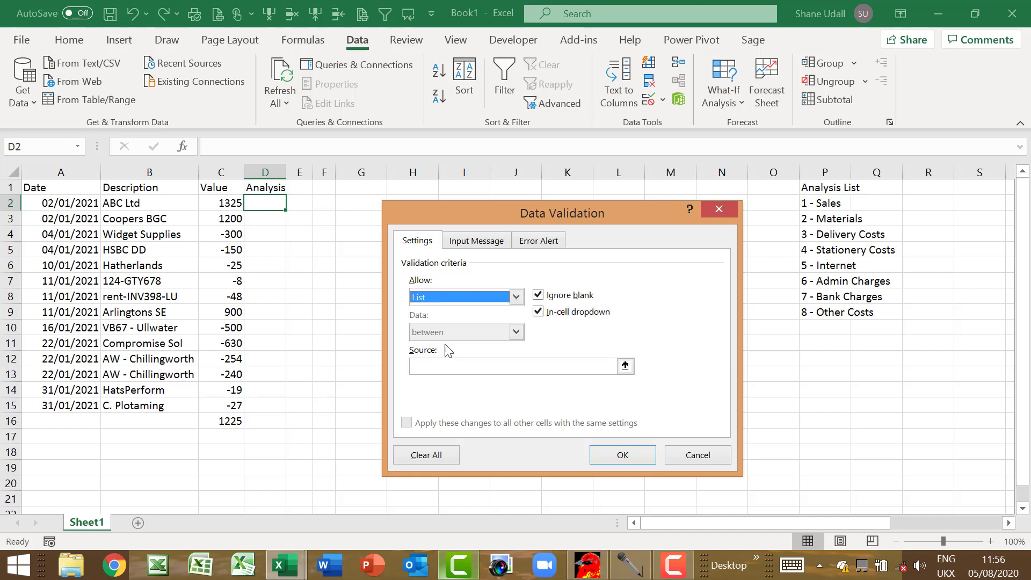
{"action": "left_click", "coordinate": [414, 365]}
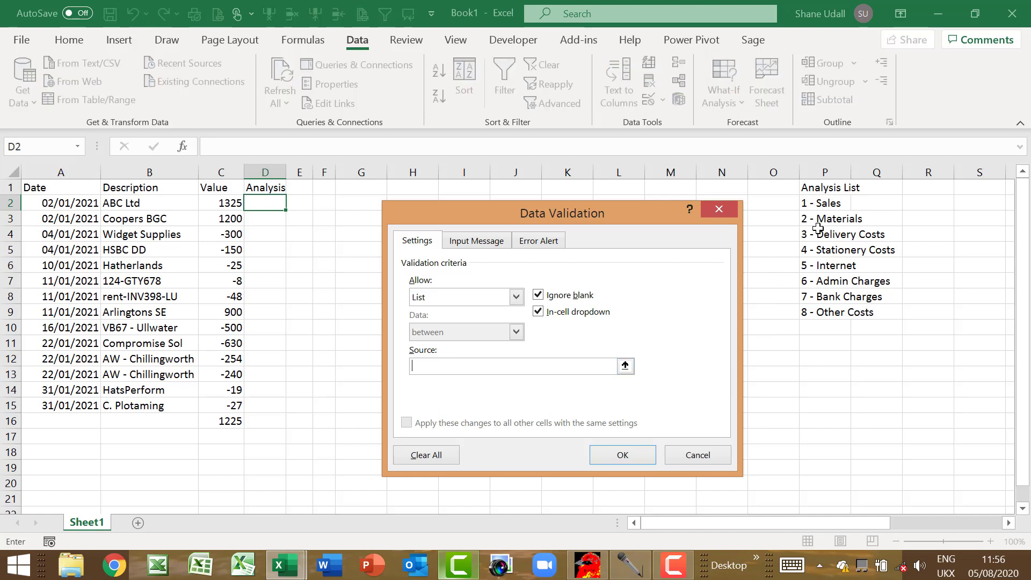
{"action": "left_click_drag", "start_coordinate": [811, 203], "coordinate": [816, 310]}
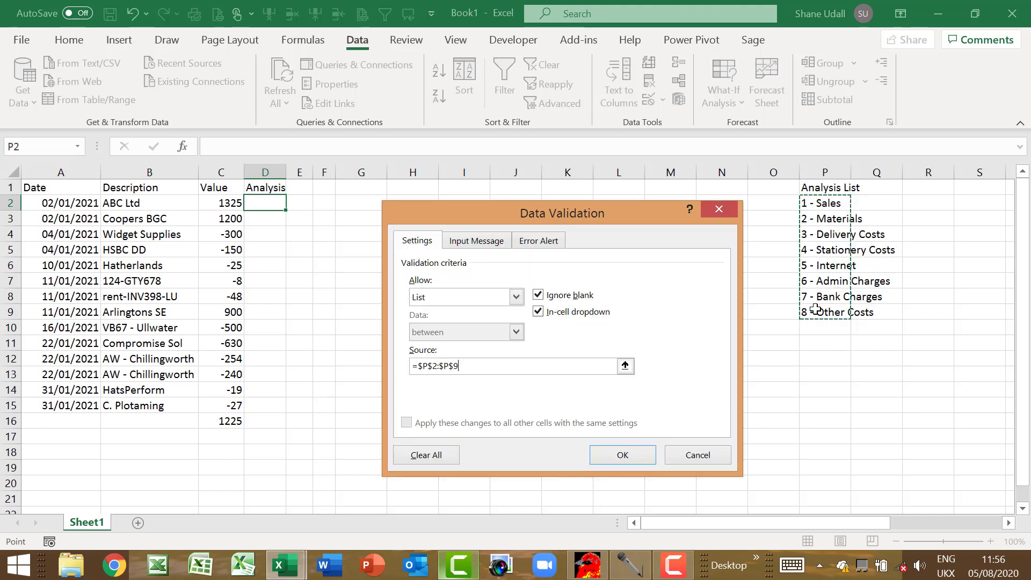
{"action": "left_click", "coordinate": [646, 454]}
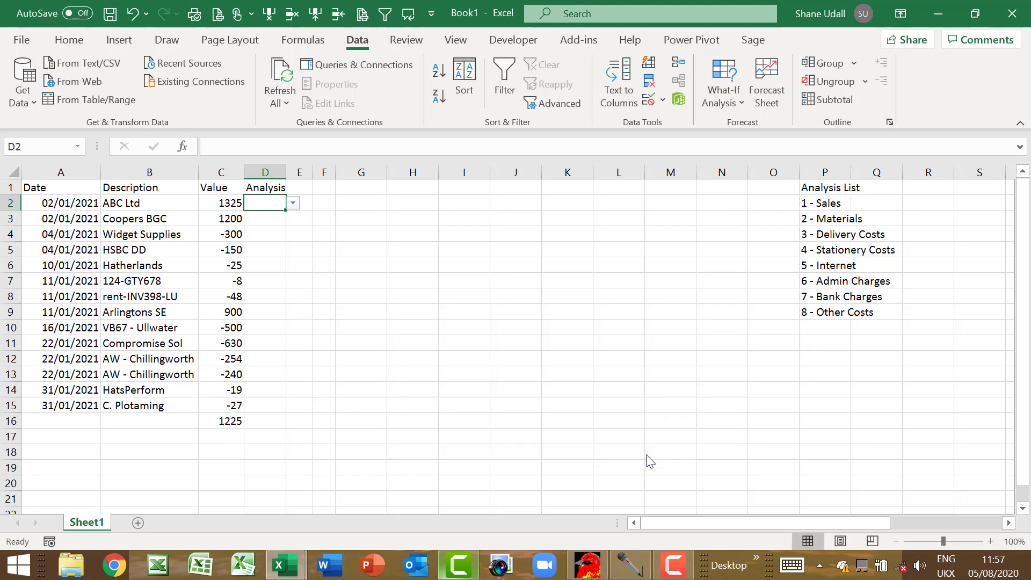
Step: Open D2's drop-down to check the eight categories, then close it without choosing
{"action": "left_click", "coordinate": [293, 204]}
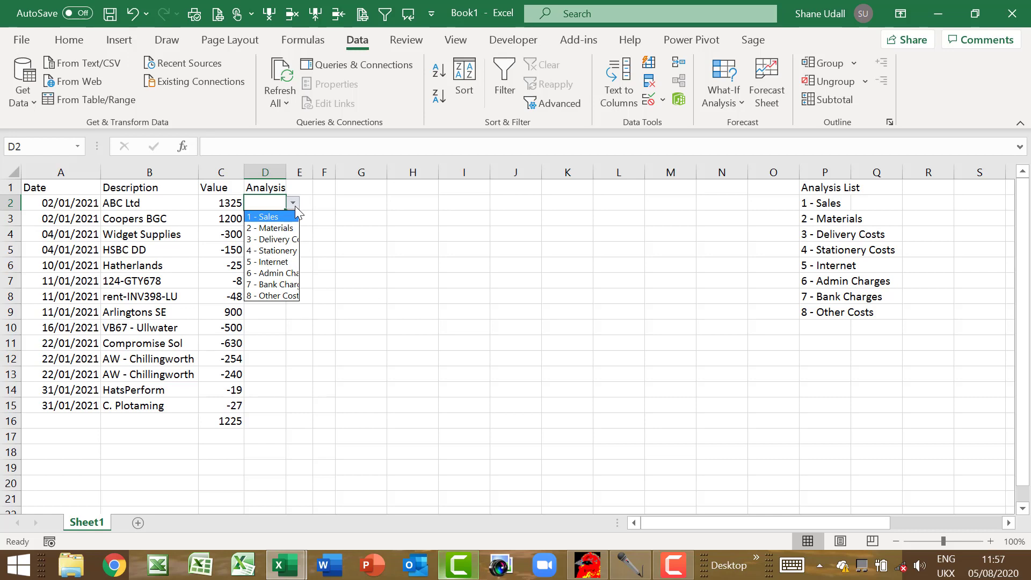
{"action": "left_click", "coordinate": [294, 204]}
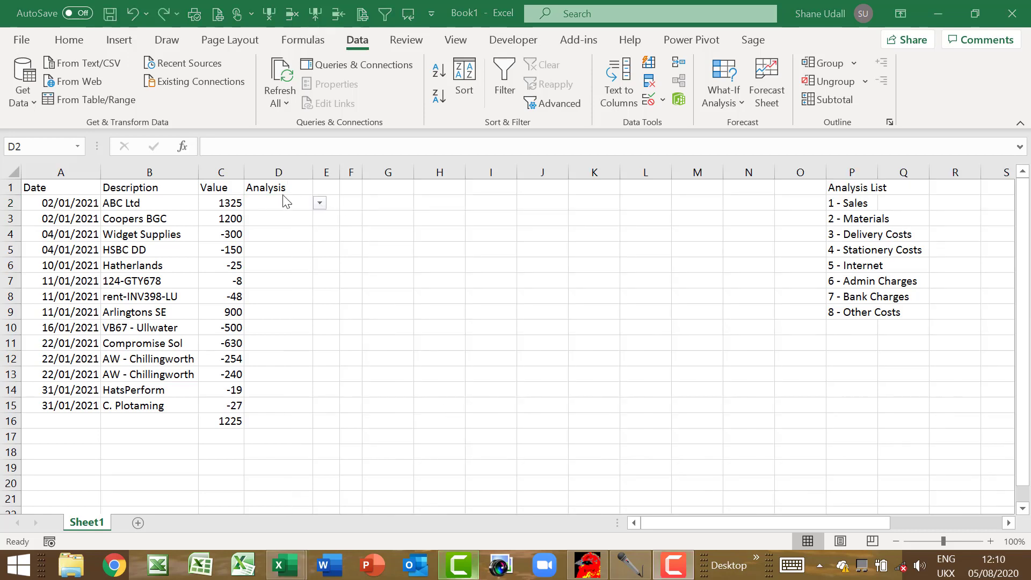
Step: Copy D2's drop-down down to D15 and set D2 to 1 - Sales
{"action": "left_click", "coordinate": [301, 205]}
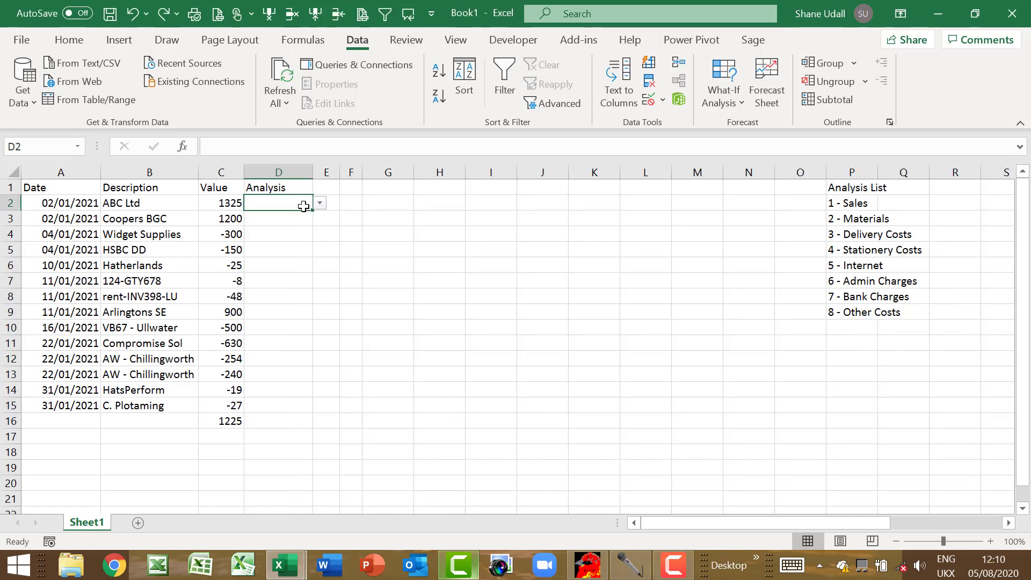
{"action": "left_click_drag", "start_coordinate": [314, 210], "coordinate": [306, 407]}
{"action": "left_click", "coordinate": [299, 204]}
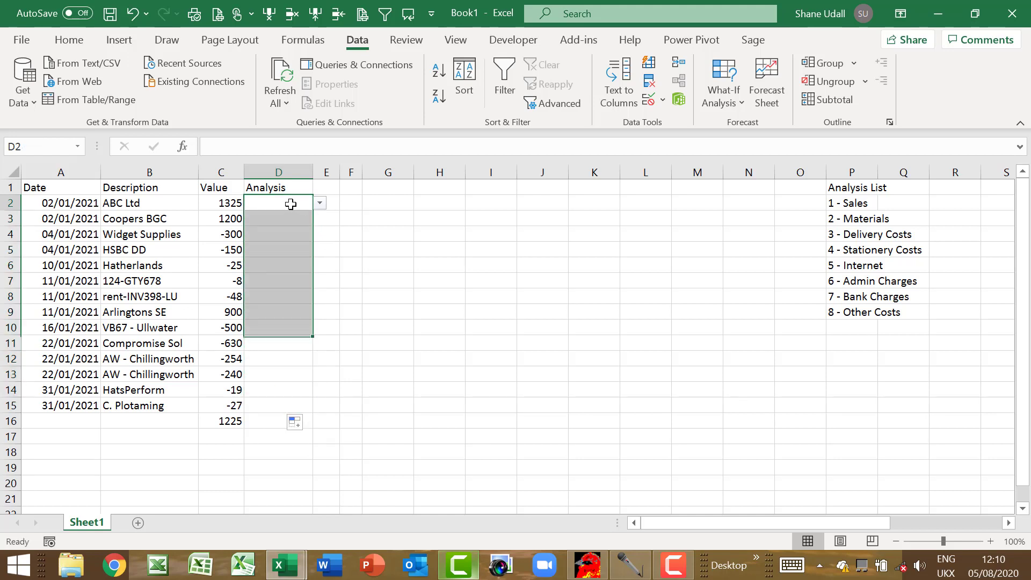
{"action": "left_click", "coordinate": [320, 204]}
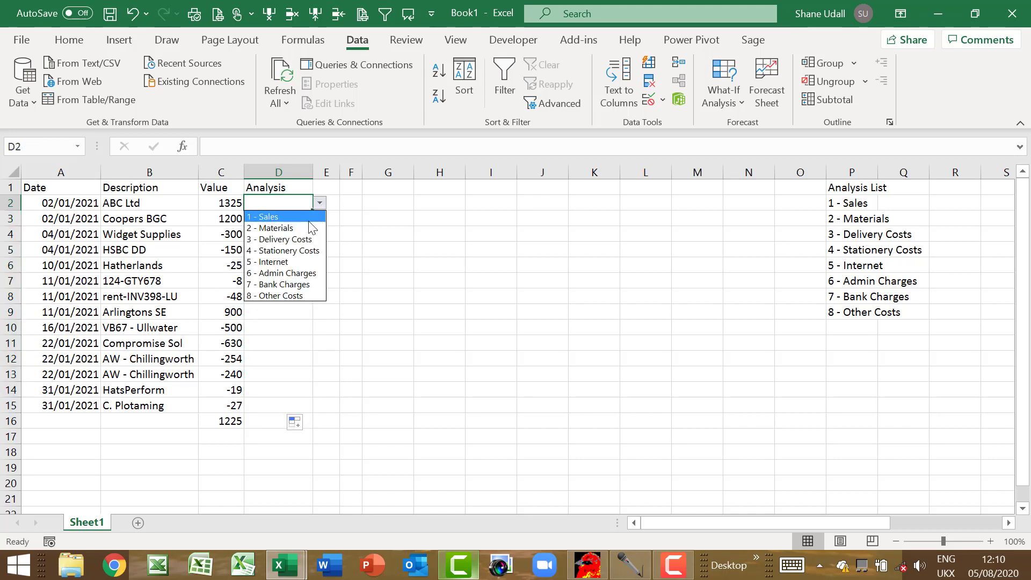
{"action": "left_click", "coordinate": [310, 214]}
Step: Set D3 to 1 - Sales, D4 to 2 - Materials and D5 to 6 - Admin Charges
{"action": "left_click", "coordinate": [307, 220]}
{"action": "left_click", "coordinate": [320, 219]}
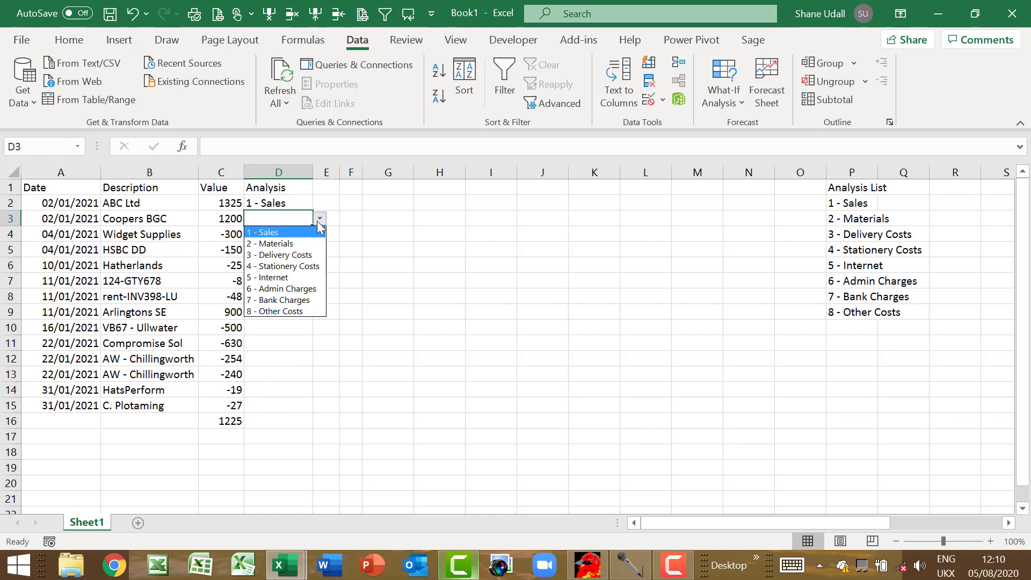
{"action": "key", "text": "Escape"}
{"action": "left_click", "coordinate": [320, 218]}
{"action": "left_click", "coordinate": [285, 232]}
{"action": "left_click", "coordinate": [298, 236]}
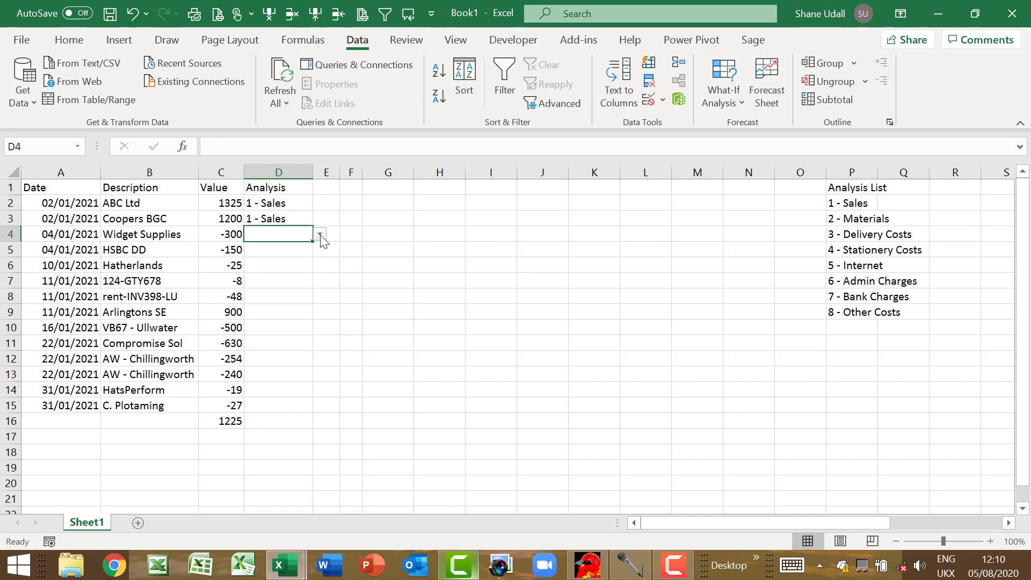
{"action": "left_click", "coordinate": [320, 234]}
{"action": "left_click", "coordinate": [295, 260]}
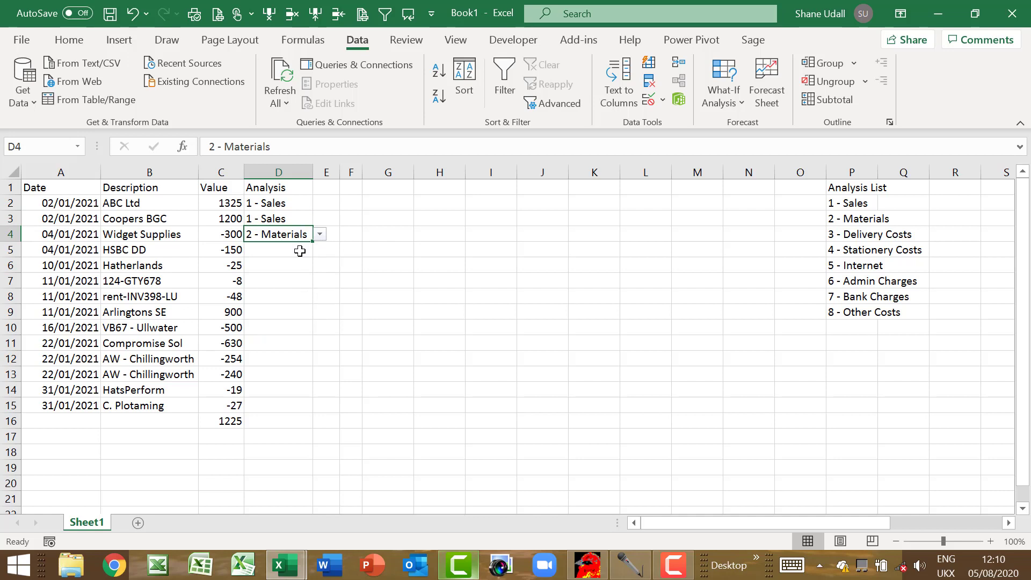
{"action": "left_click", "coordinate": [301, 251]}
{"action": "left_click", "coordinate": [319, 250]}
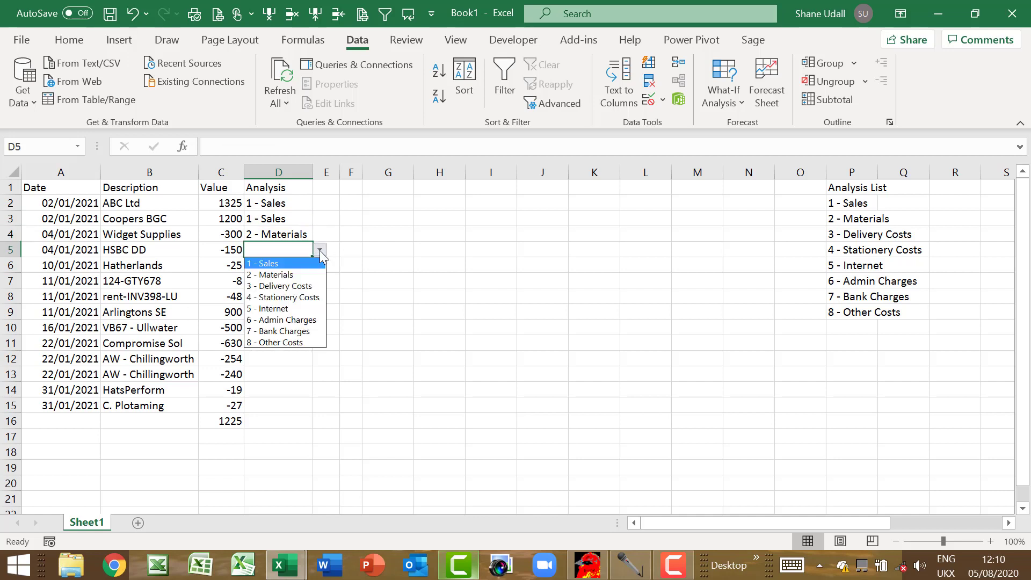
{"action": "left_click", "coordinate": [301, 320]}
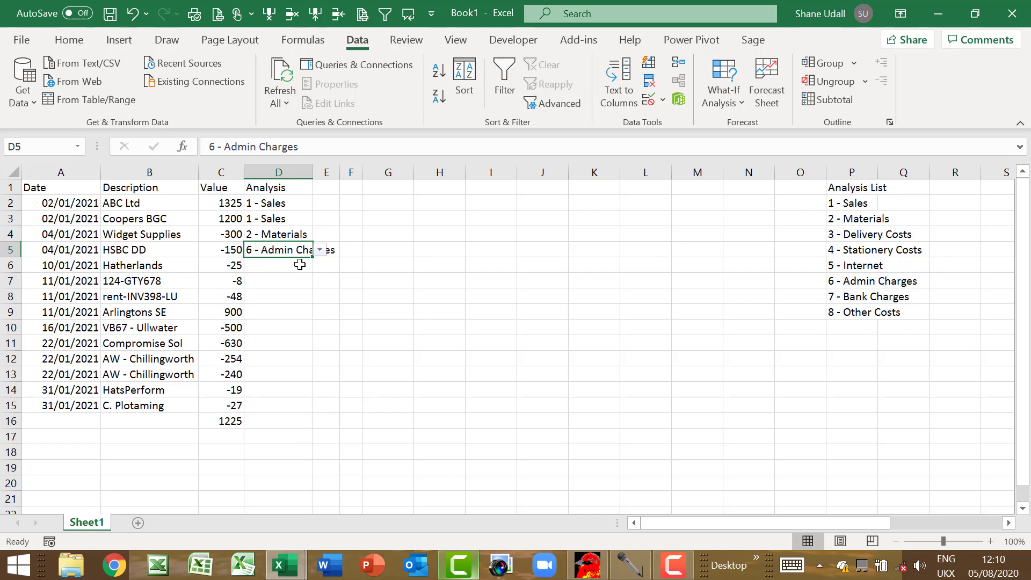
Step: Set D6 to 3 - Delivery Costs, D7 to 7 - Bank Charges and D8 to 5 - Internet
{"action": "left_click", "coordinate": [306, 267]}
{"action": "left_click", "coordinate": [320, 266]}
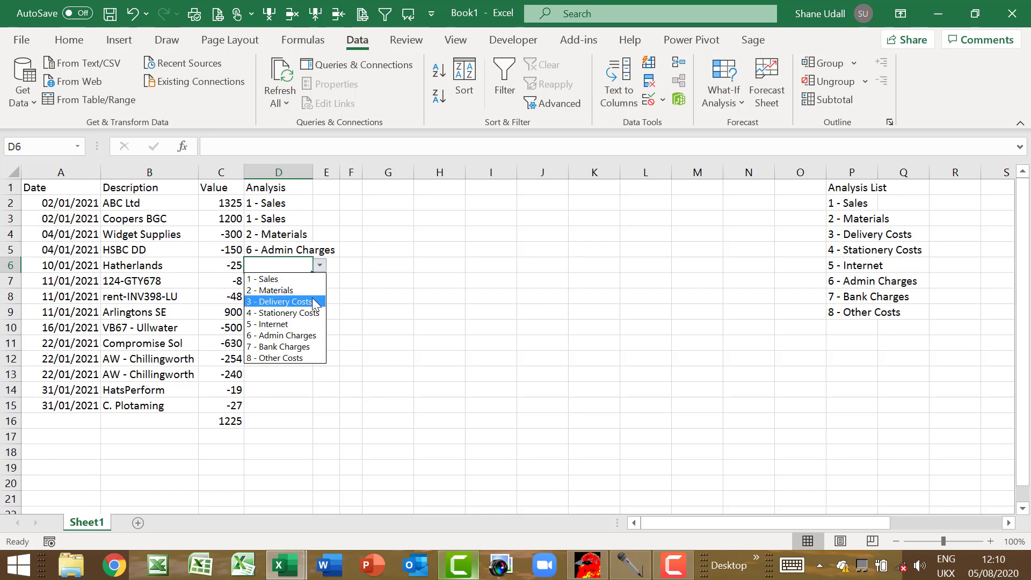
{"action": "left_click", "coordinate": [312, 301]}
{"action": "left_click", "coordinate": [295, 284]}
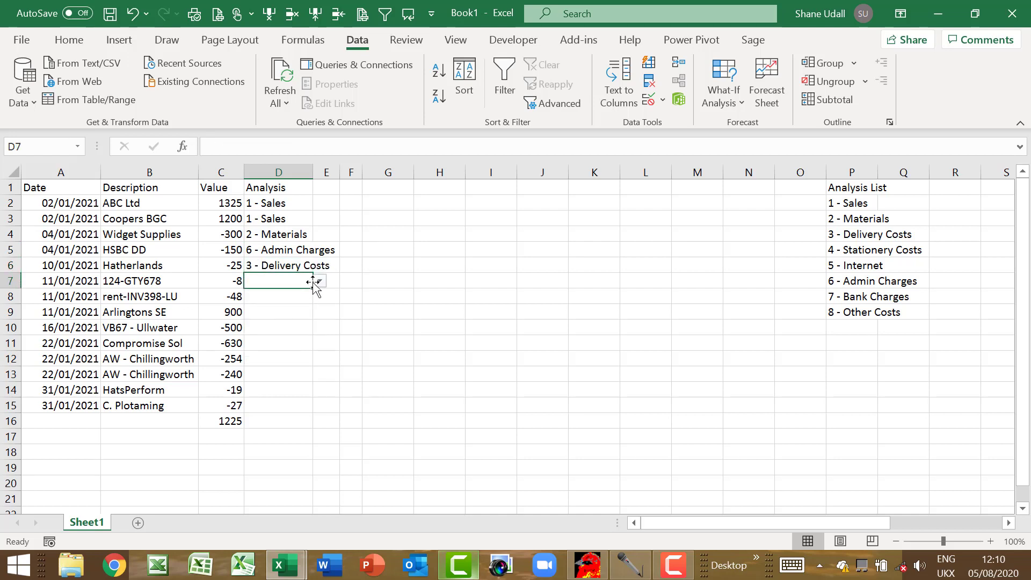
{"action": "left_click", "coordinate": [319, 280]}
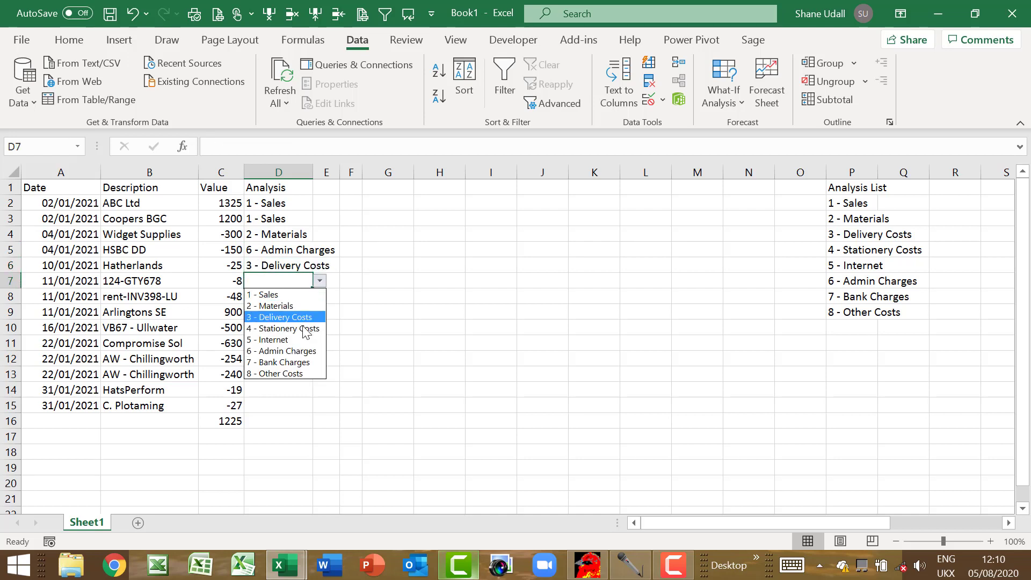
{"action": "left_click", "coordinate": [301, 362]}
{"action": "left_click", "coordinate": [302, 299]}
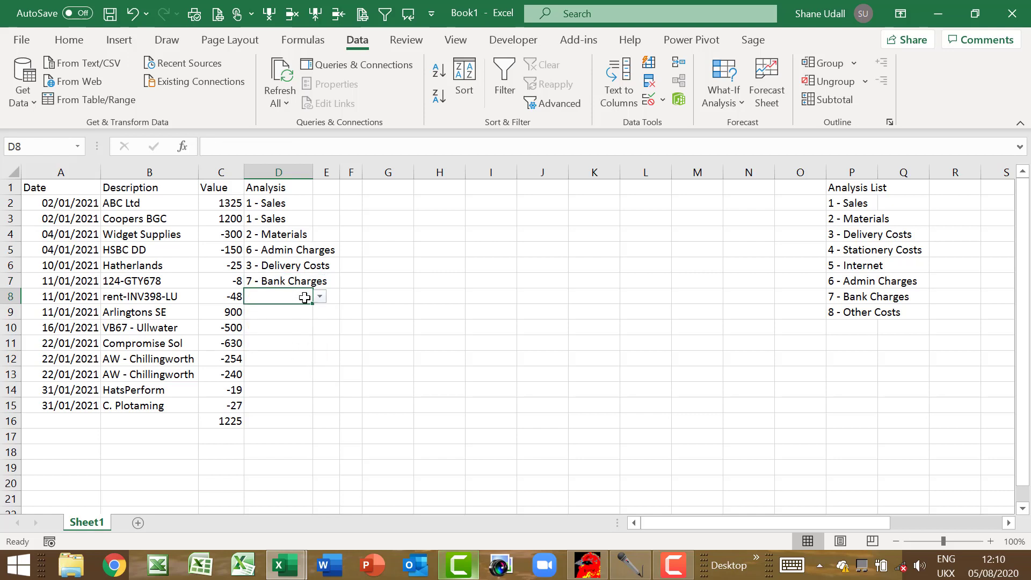
{"action": "left_click", "coordinate": [320, 297]}
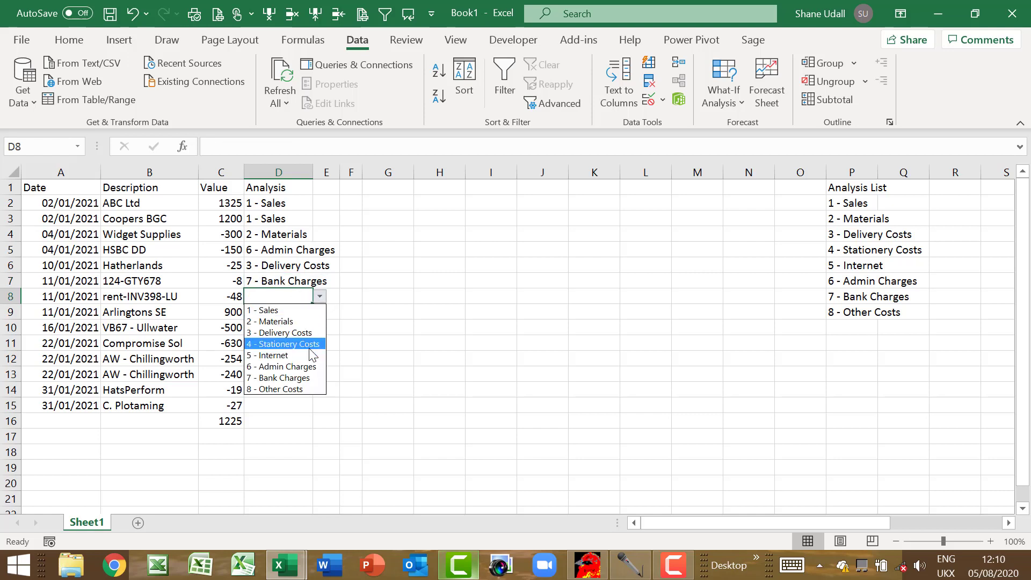
{"action": "left_click", "coordinate": [307, 356]}
Step: Set D9 to 1 - Sales, D10 to 8 - Other Costs and D11 to 2 - Materials
{"action": "left_click", "coordinate": [304, 313]}
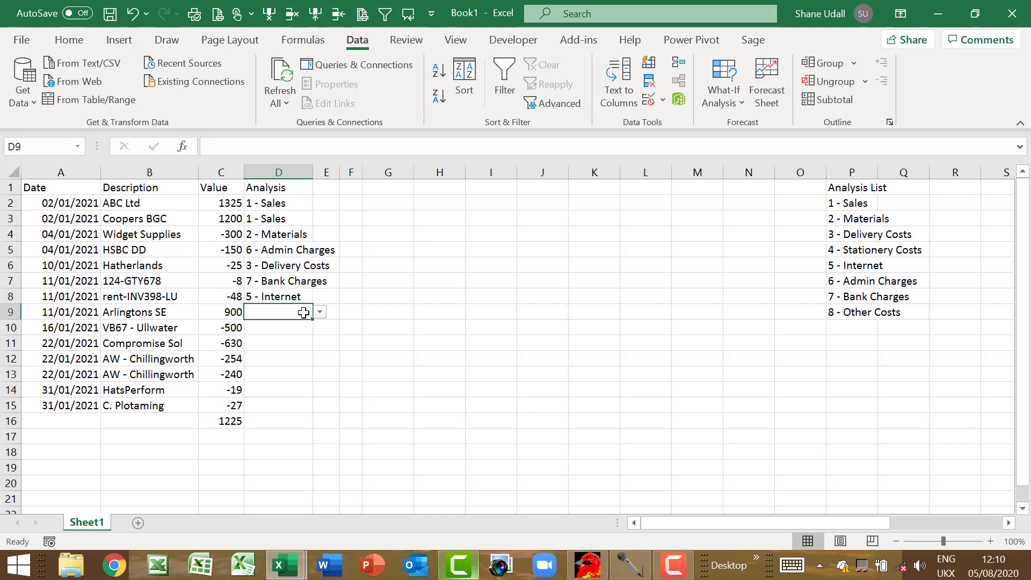
{"action": "left_click", "coordinate": [318, 315]}
{"action": "left_click", "coordinate": [299, 327]}
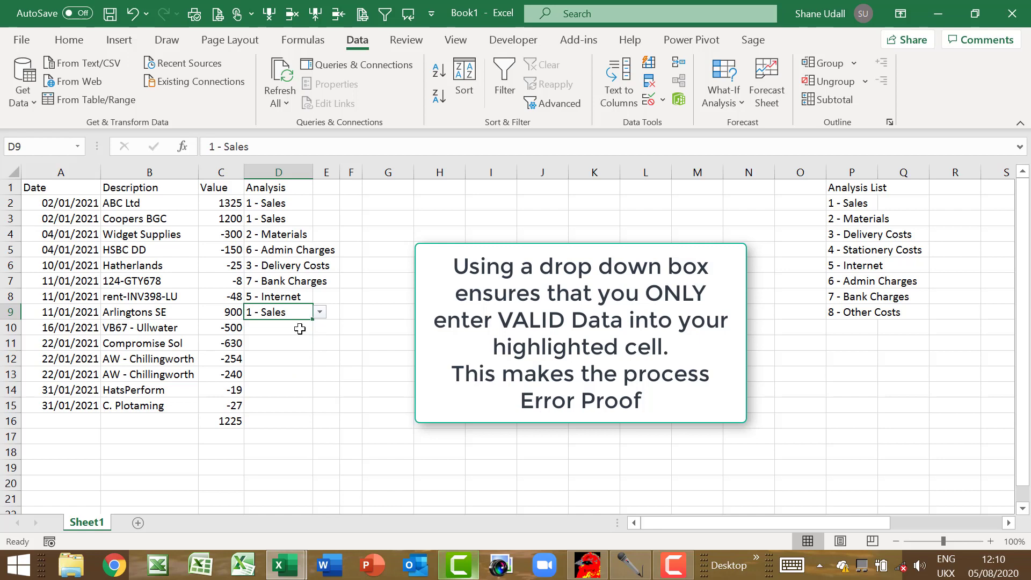
{"action": "left_click", "coordinate": [299, 329]}
{"action": "left_click", "coordinate": [320, 328]}
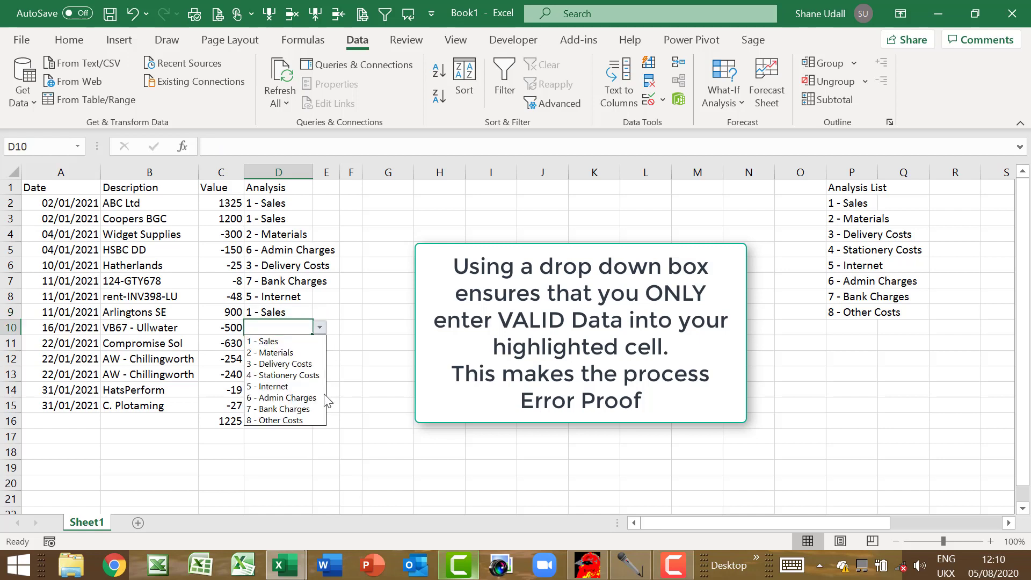
{"action": "left_click", "coordinate": [308, 421]}
{"action": "left_click", "coordinate": [312, 347]}
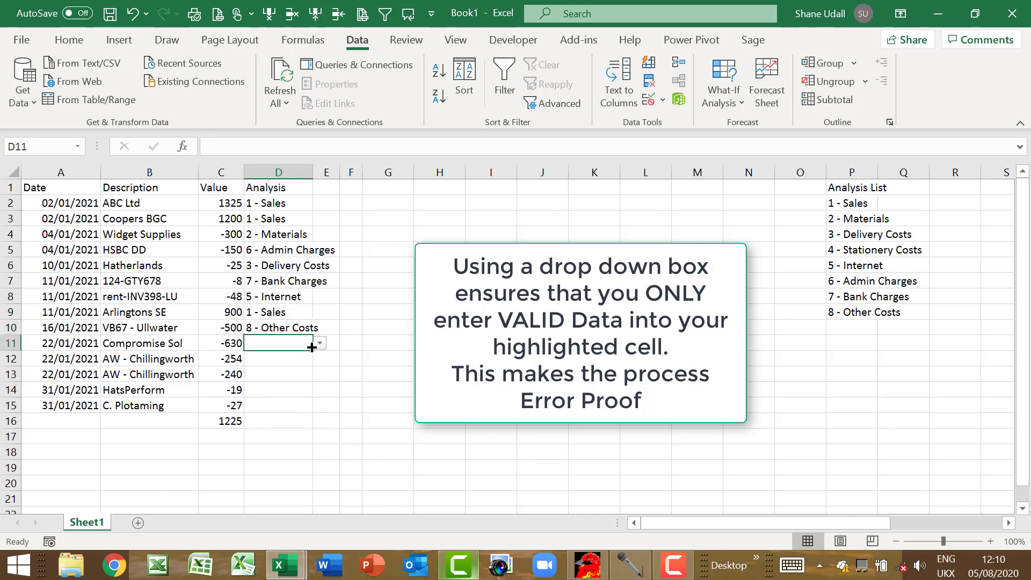
{"action": "left_click", "coordinate": [319, 344]}
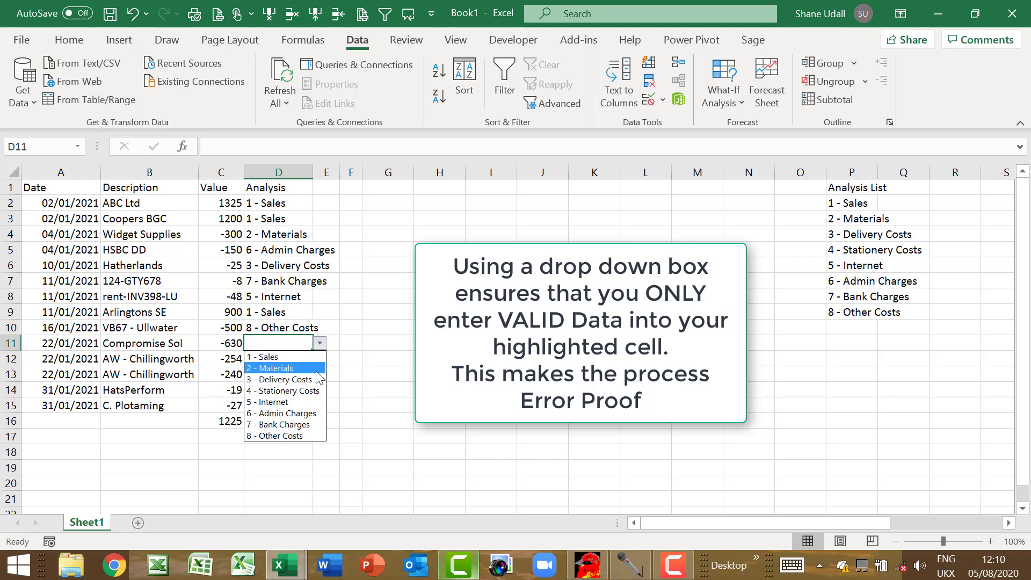
{"action": "left_click", "coordinate": [317, 371]}
Step: Set D12:D15 to 5 - Internet, 7 - Bank Charges, 6 - Admin Charges and 7 - Bank Charges
{"action": "left_click", "coordinate": [296, 358]}
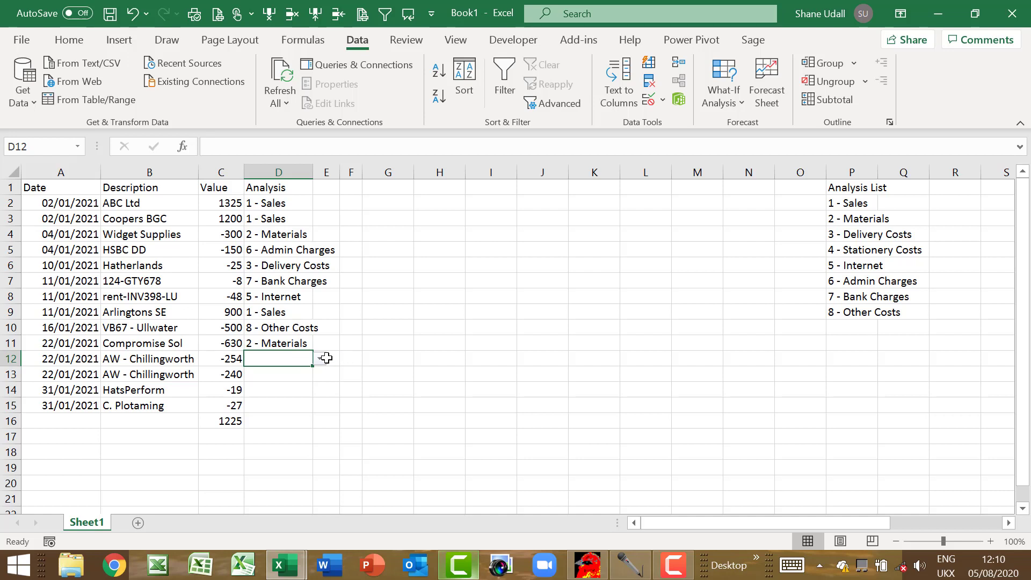
{"action": "left_click", "coordinate": [320, 360]}
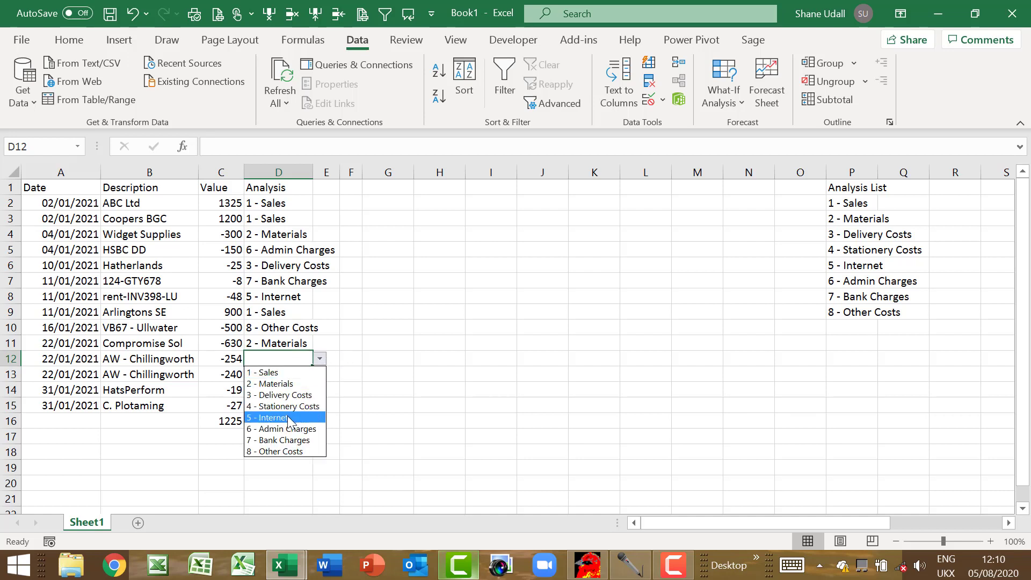
{"action": "left_click", "coordinate": [293, 414]}
{"action": "left_click", "coordinate": [294, 373]}
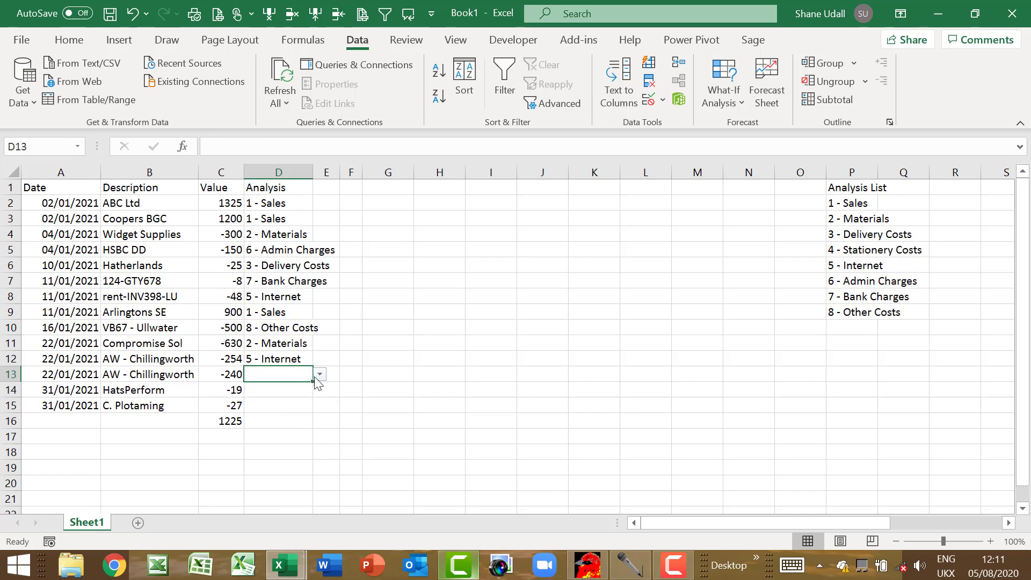
{"action": "left_click", "coordinate": [320, 374]}
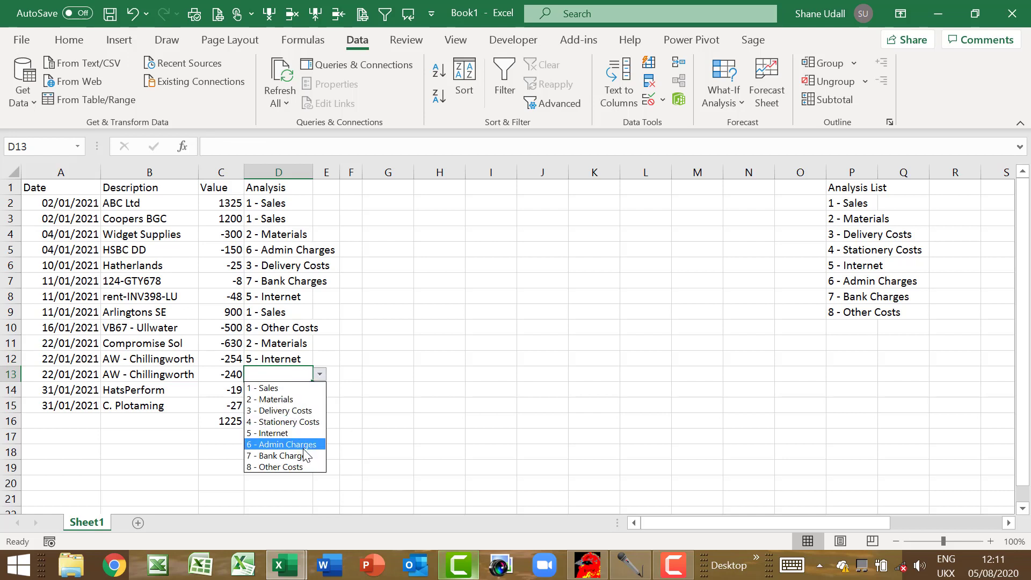
{"action": "left_click", "coordinate": [284, 455]}
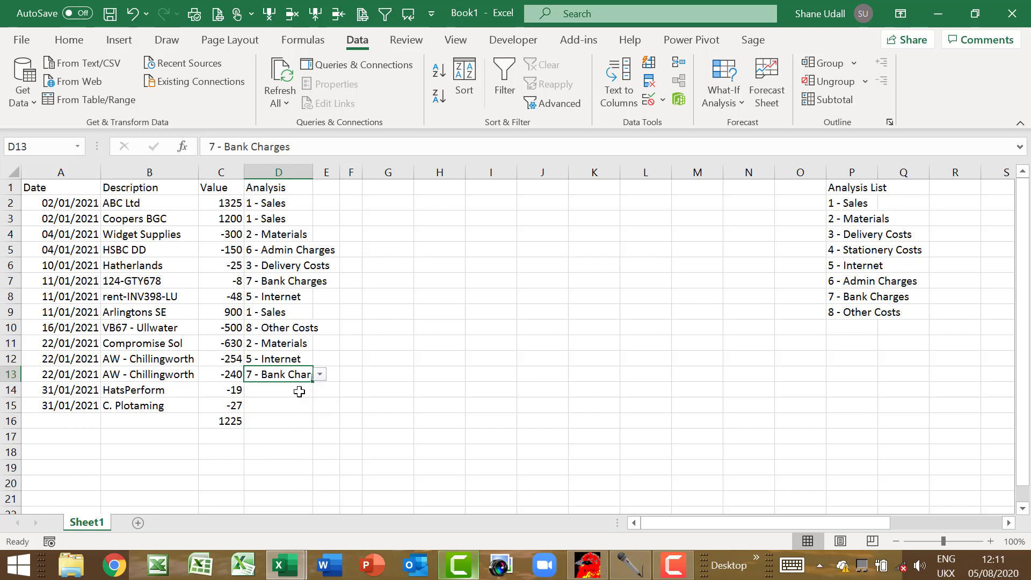
{"action": "left_click", "coordinate": [299, 392]}
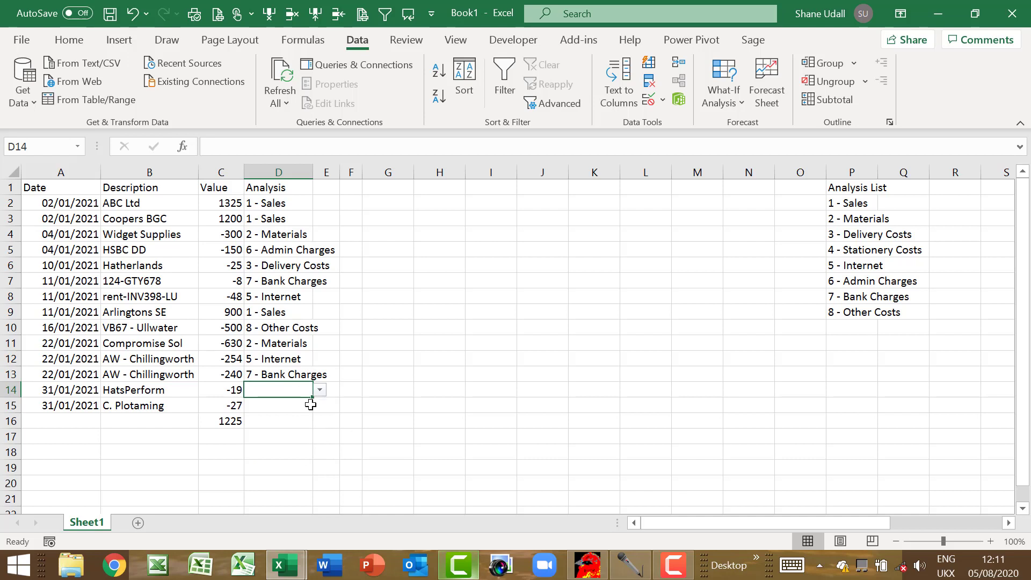
{"action": "left_click", "coordinate": [320, 391]}
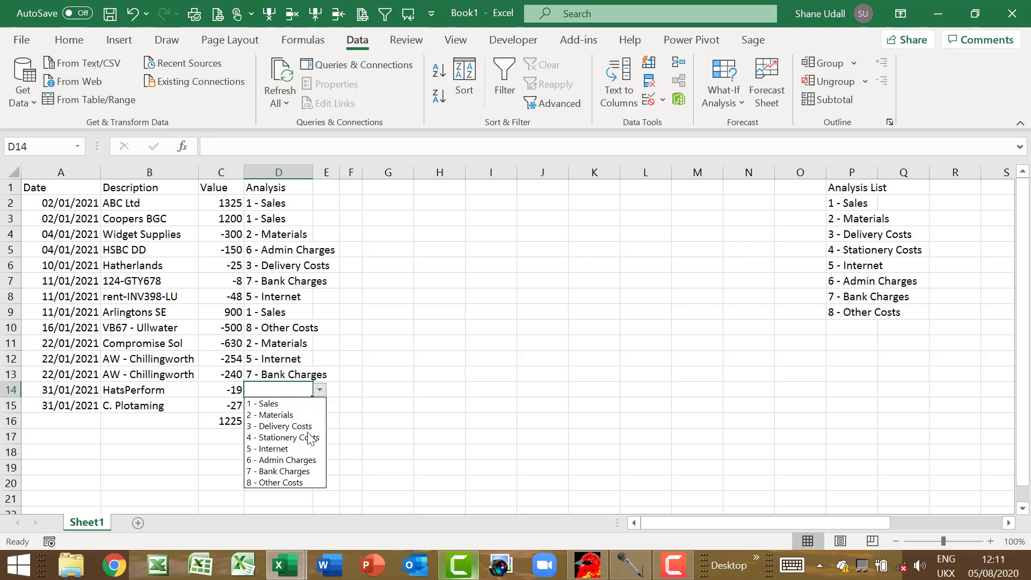
{"action": "left_click", "coordinate": [308, 460]}
{"action": "left_click", "coordinate": [306, 407]}
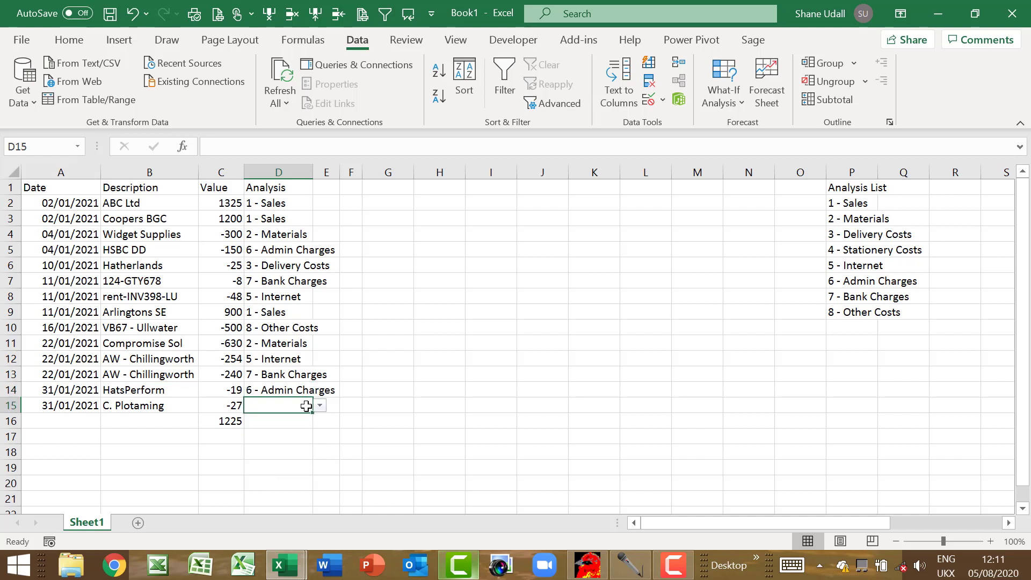
{"action": "left_click", "coordinate": [320, 406]}
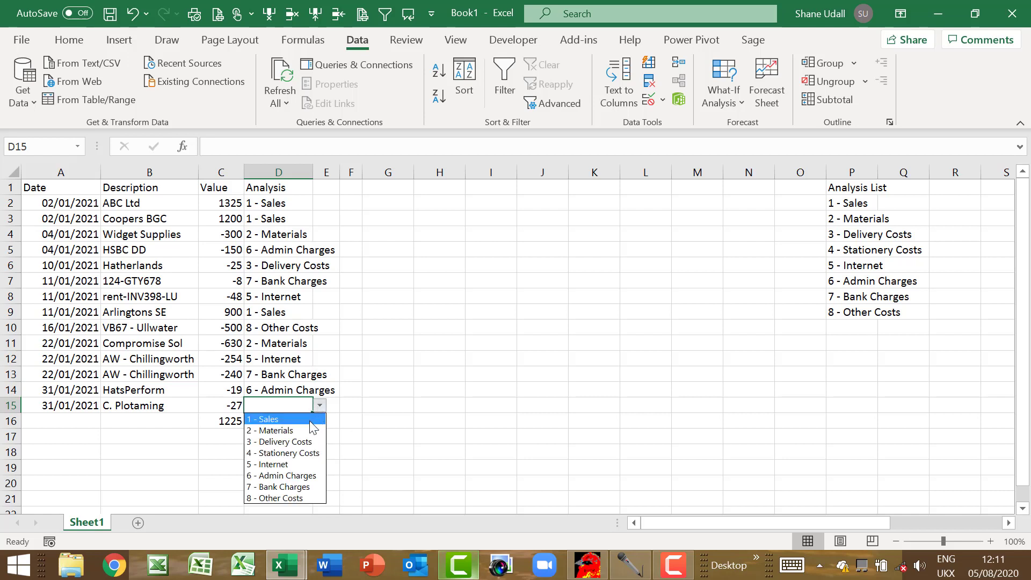
{"action": "left_click", "coordinate": [303, 486]}
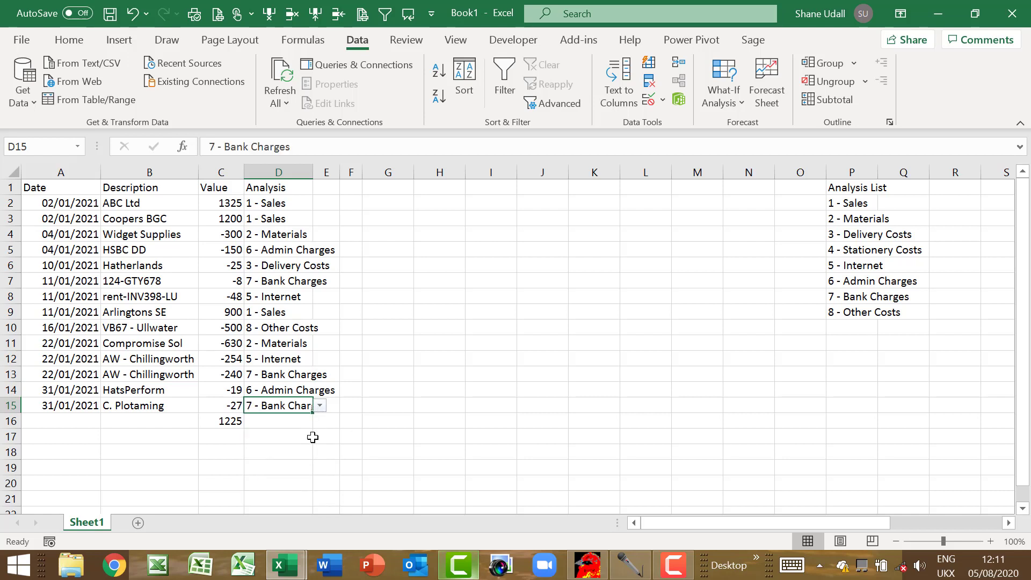
{"action": "left_click", "coordinate": [358, 452]}
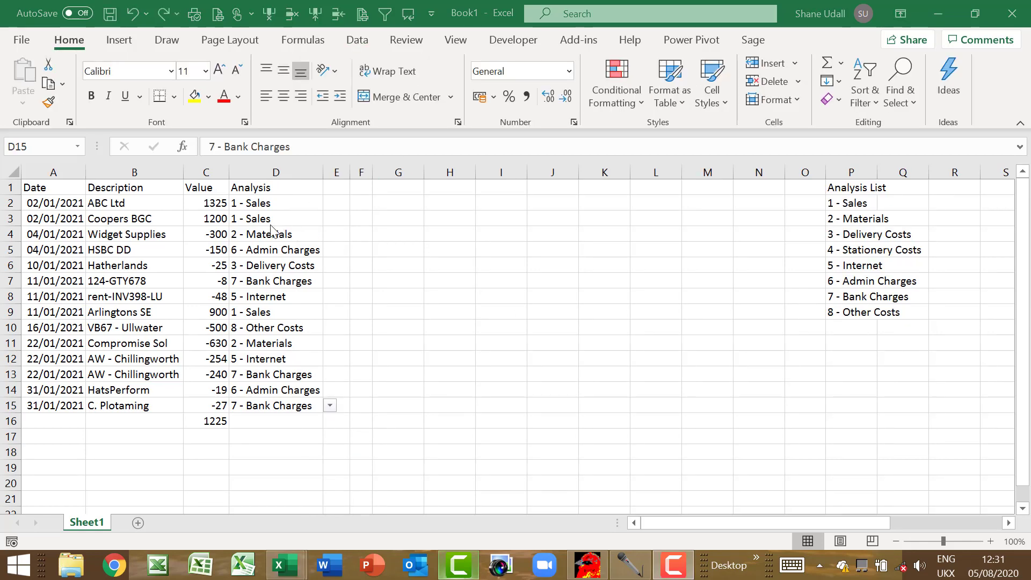
Step: Select the transactions range A1:D15 and switch to the Insert ribbon
{"action": "left_click_drag", "start_coordinate": [40, 189], "coordinate": [270, 408]}
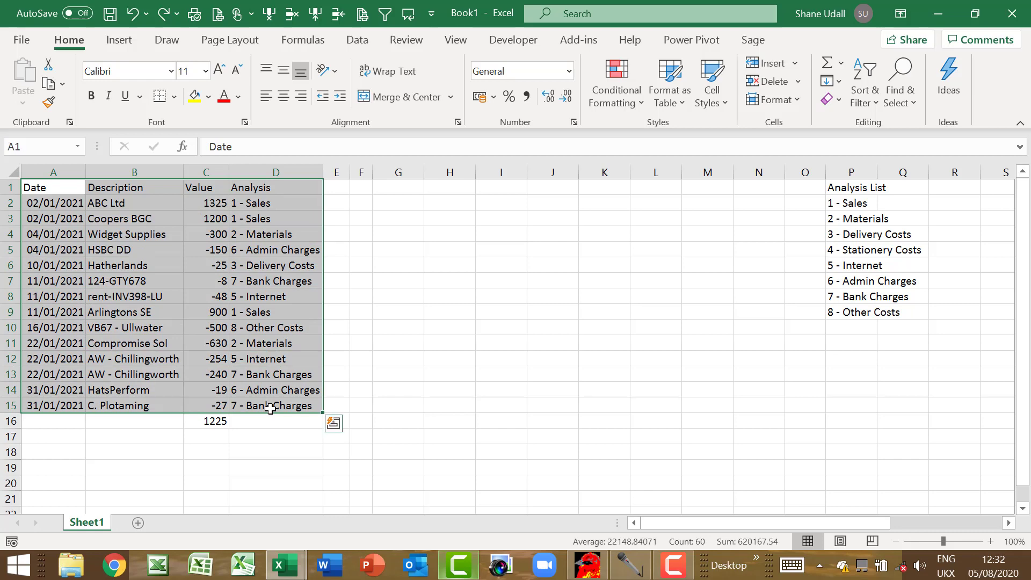
{"action": "left_click", "coordinate": [114, 45]}
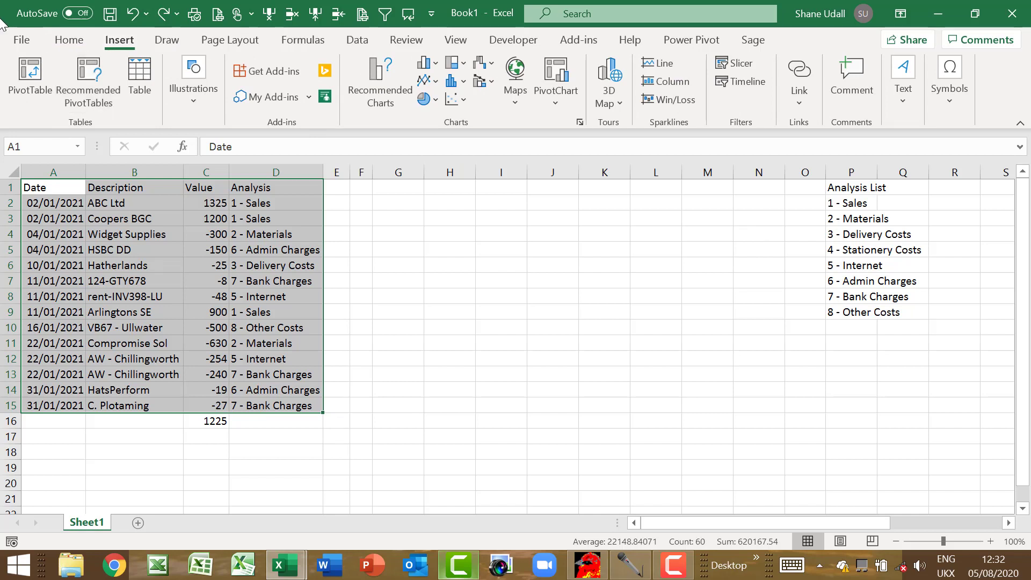
Step: Insert a PivotTable from A1:D15 on the existing worksheet at cell F5
{"action": "left_click", "coordinate": [26, 73]}
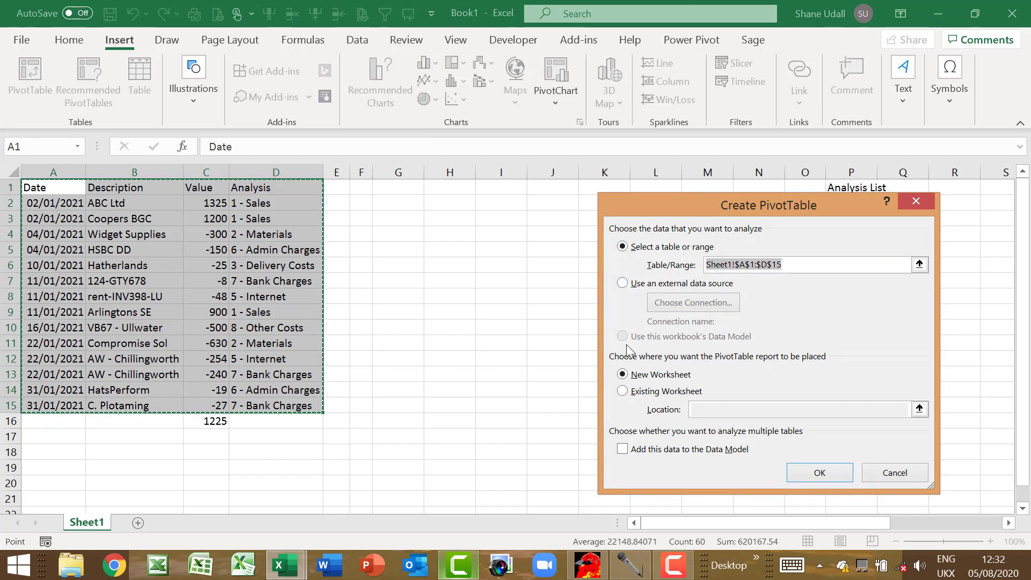
{"action": "left_click", "coordinate": [624, 393]}
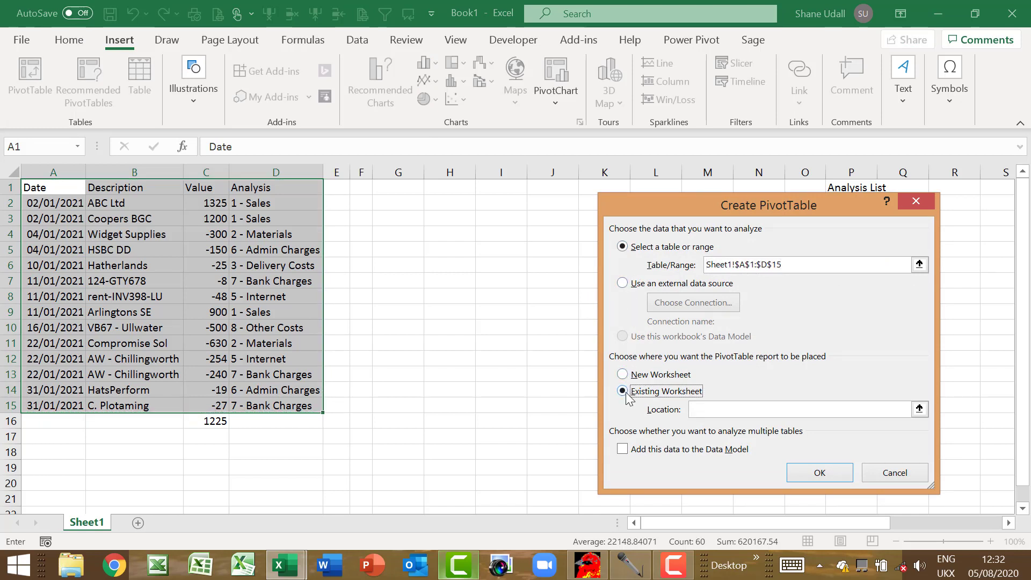
{"action": "left_click", "coordinate": [698, 408]}
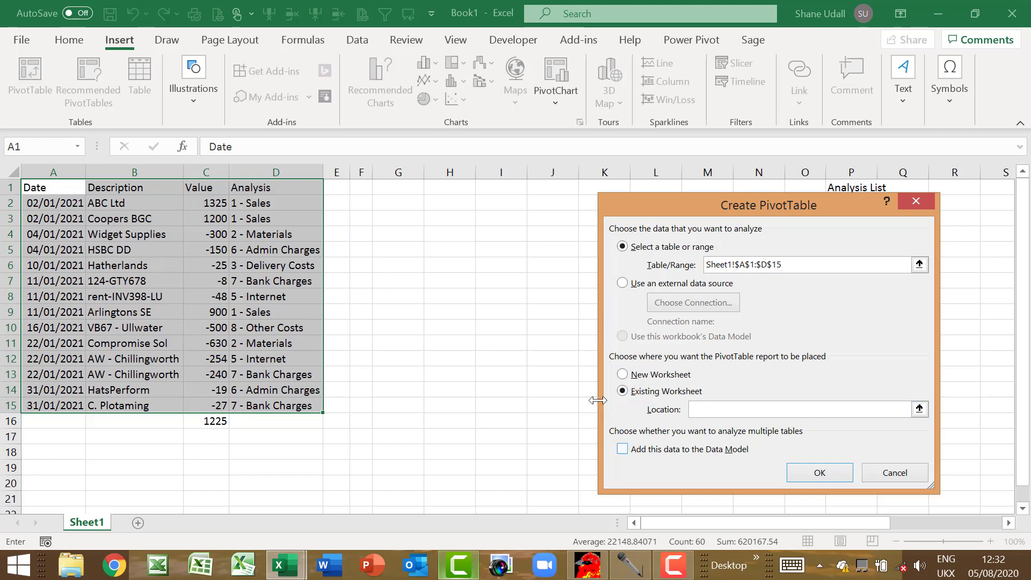
{"action": "left_click", "coordinate": [360, 253]}
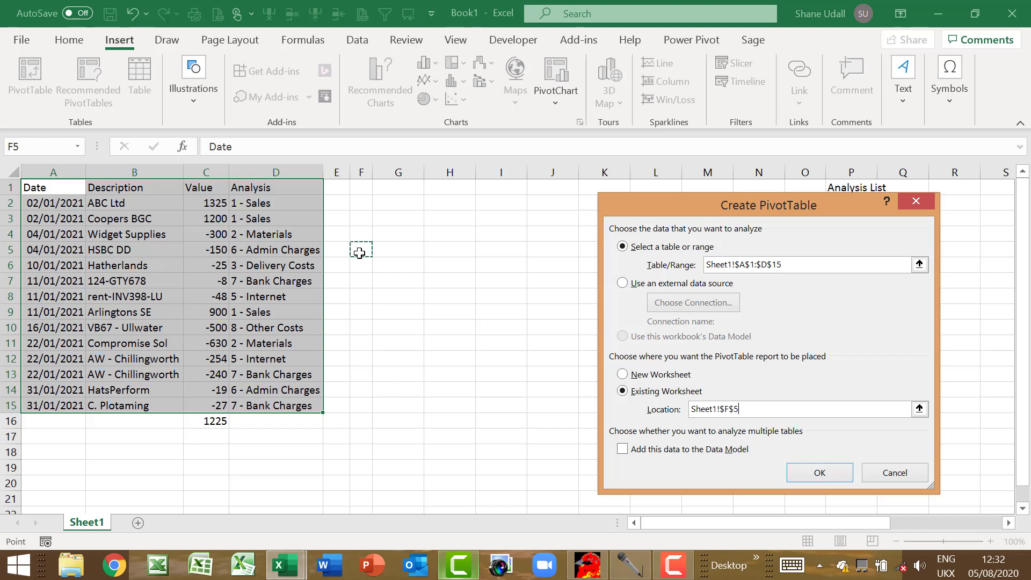
{"action": "left_click", "coordinate": [821, 474]}
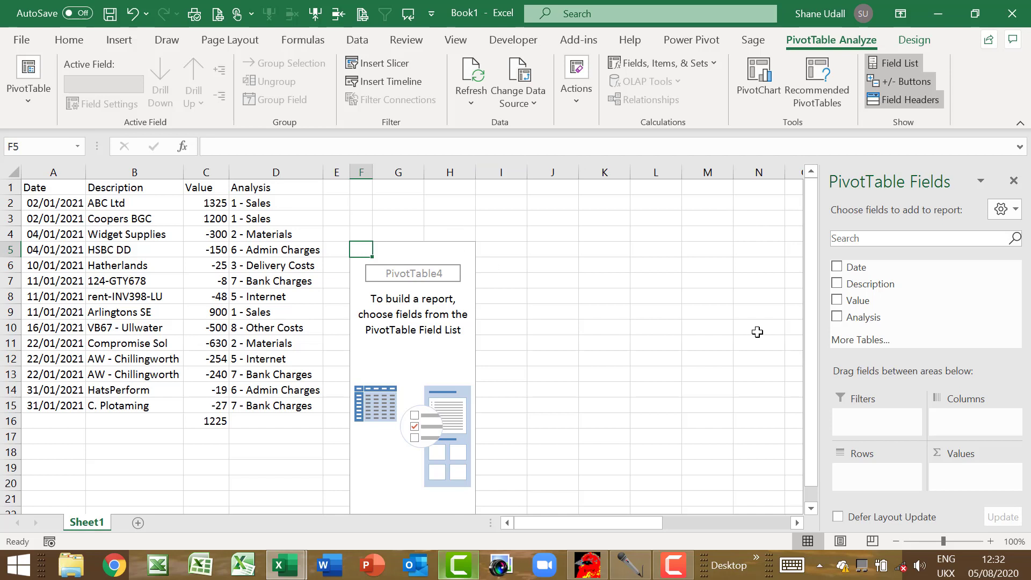
Step: Add Analysis as PivotTable rows and Sum of Value as totals, then close the field list
{"action": "left_click", "coordinate": [838, 318]}
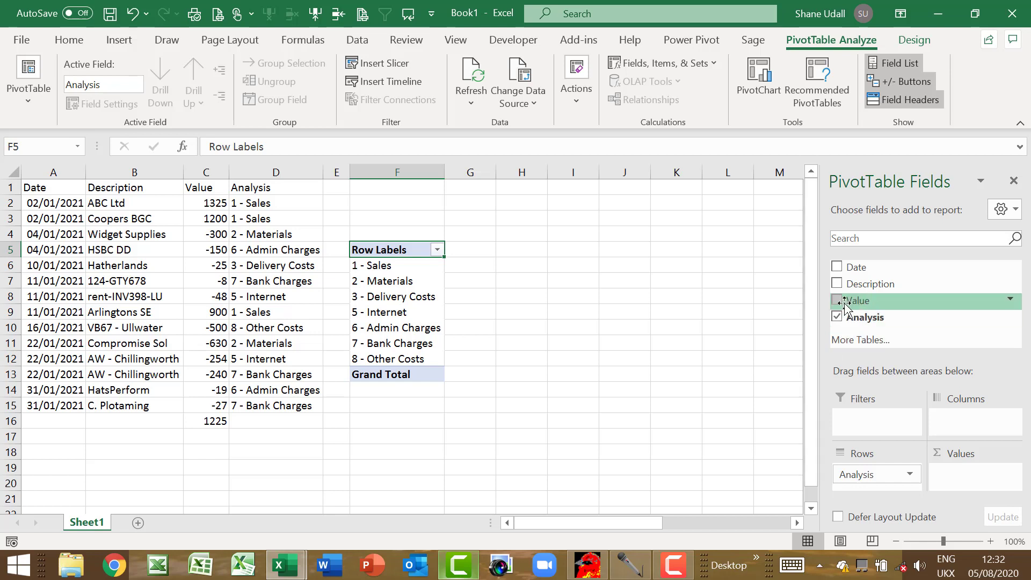
{"action": "left_click", "coordinate": [838, 300]}
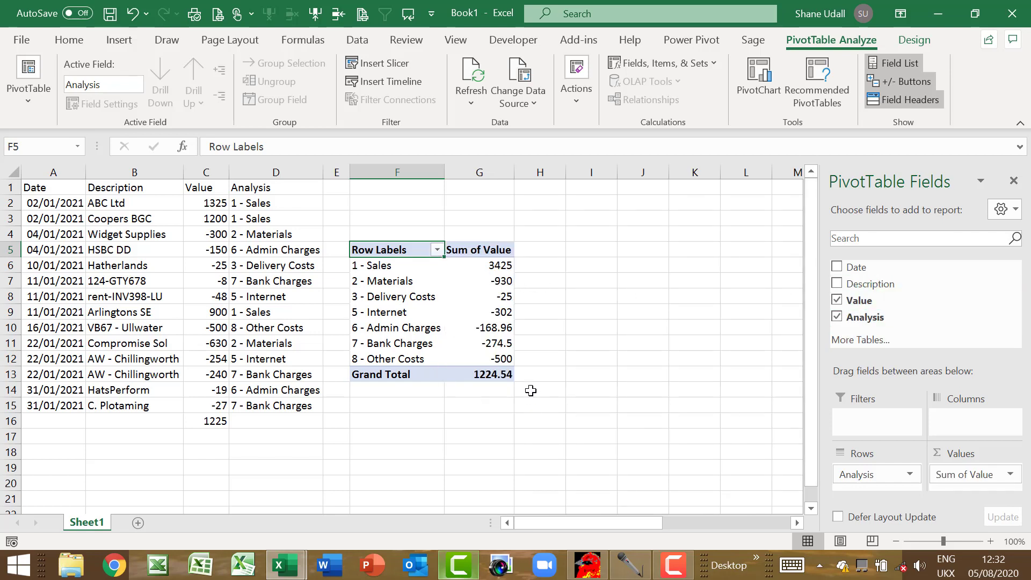
{"action": "left_click", "coordinate": [1013, 183]}
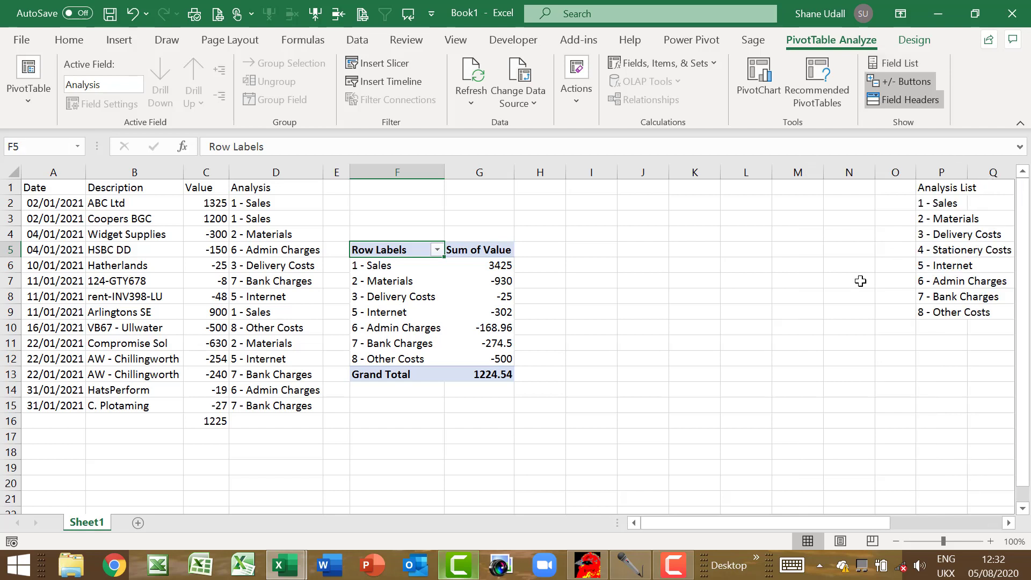
{"action": "left_click_drag", "start_coordinate": [366, 249], "coordinate": [477, 371]}
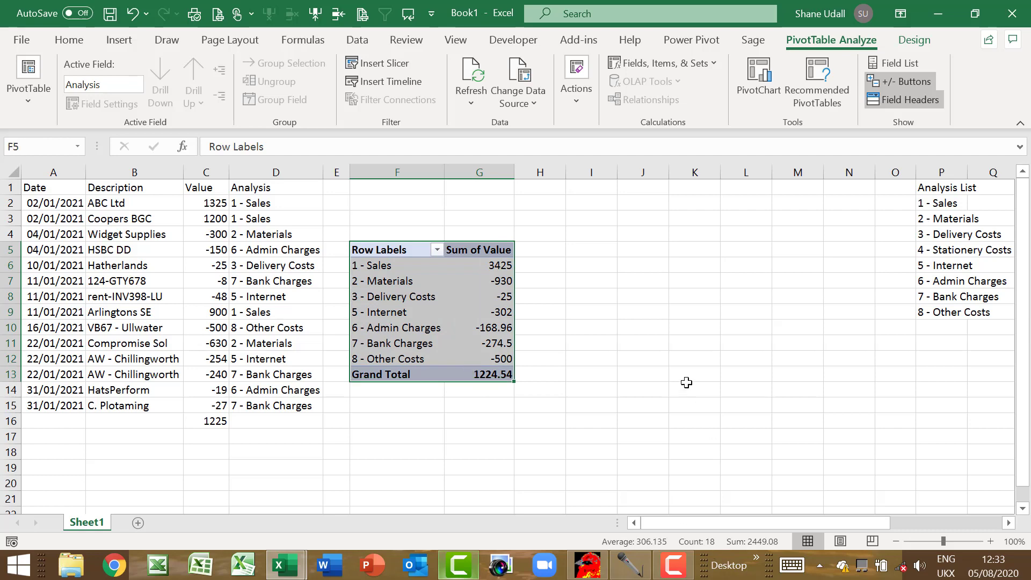
{"action": "left_click", "coordinate": [551, 390]}
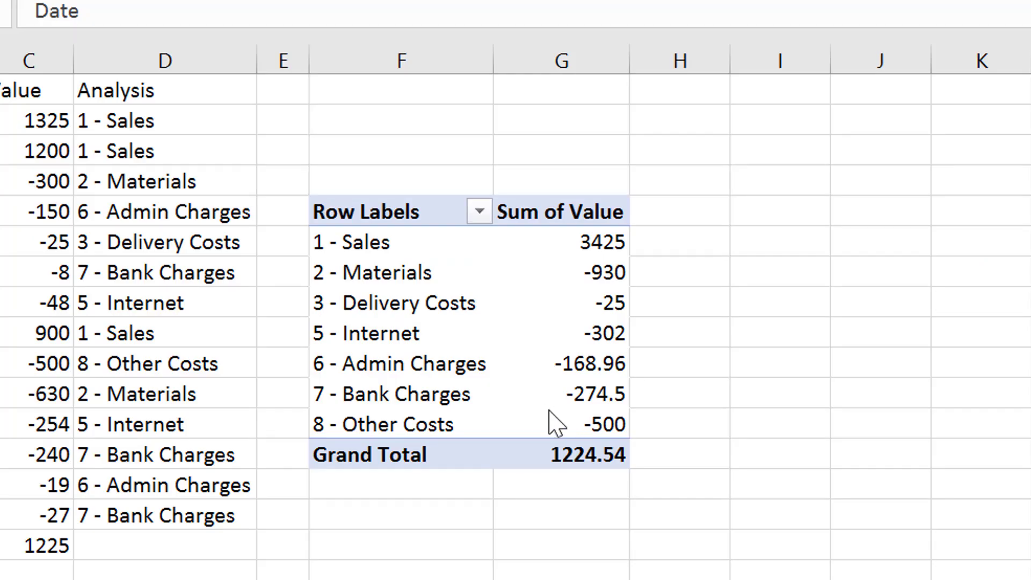
Step: Rename the PivotTable headers to Analysis and Totals
{"action": "left_click", "coordinate": [420, 217]}
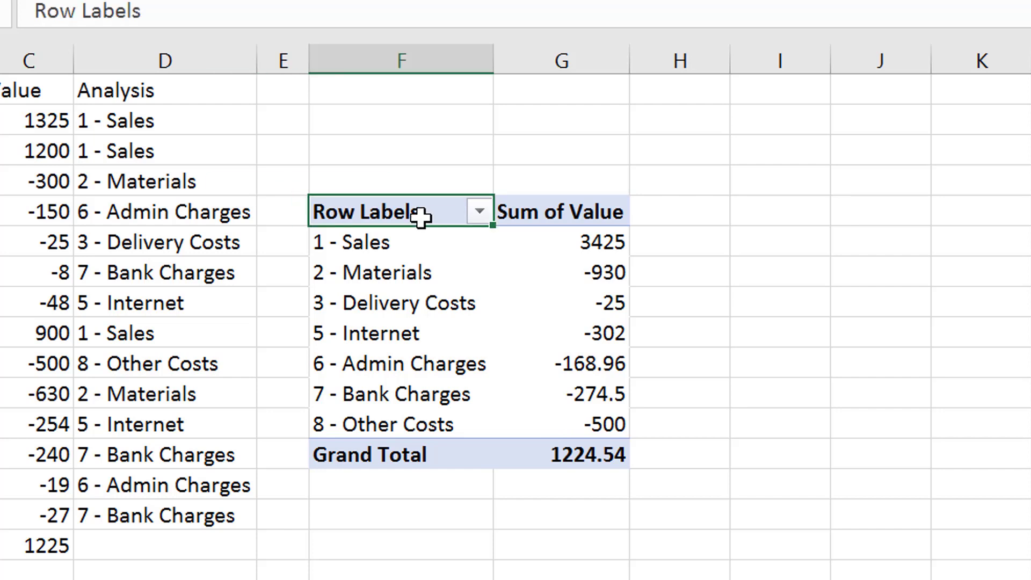
{"action": "type", "text": "Analysis"}
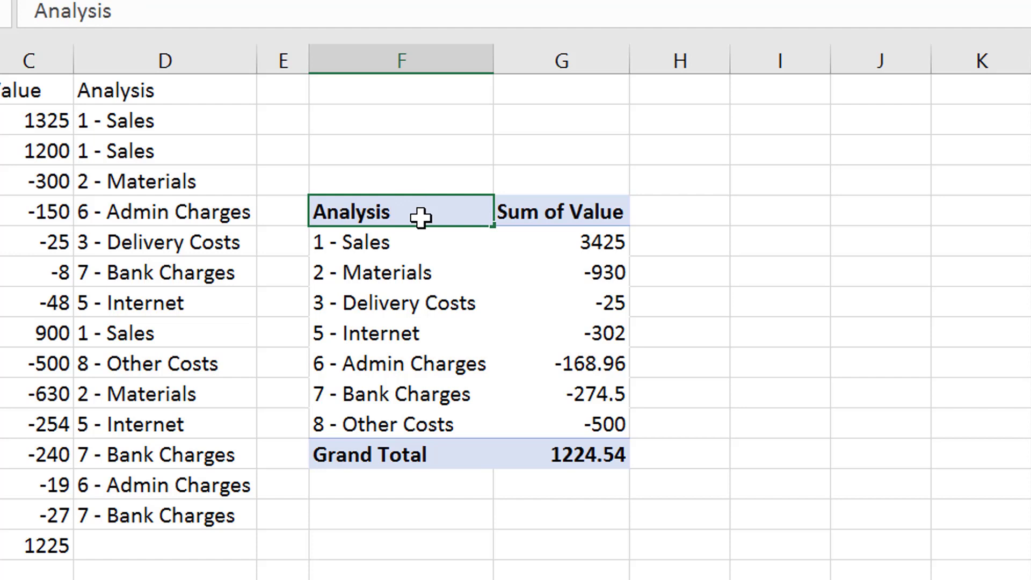
{"action": "key", "text": "Tab"}
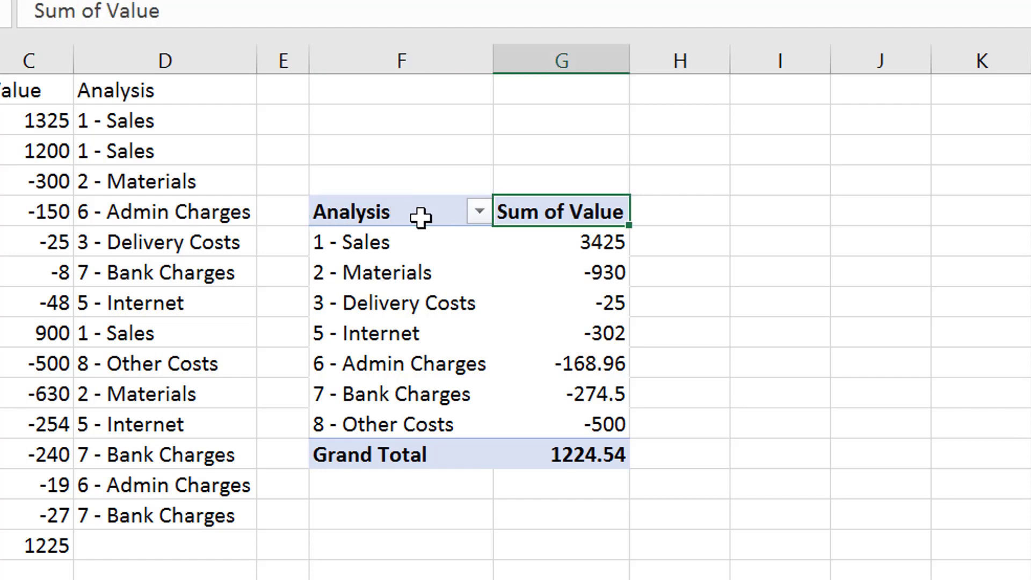
{"action": "type", "text": "Tot"}
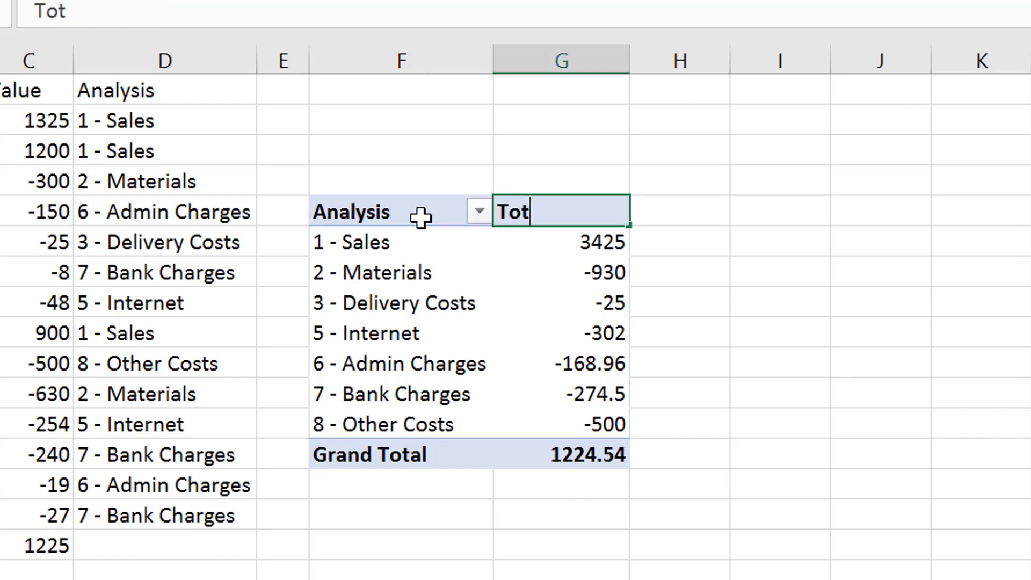
{"action": "type", "text": "als"}
{"action": "key", "text": "Return"}
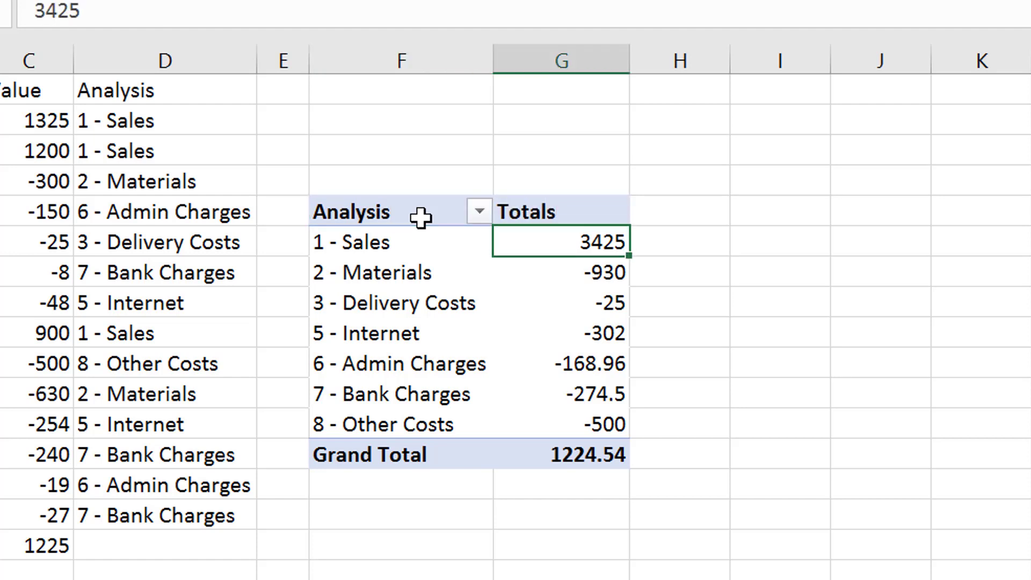
{"action": "left_click", "coordinate": [577, 212]}
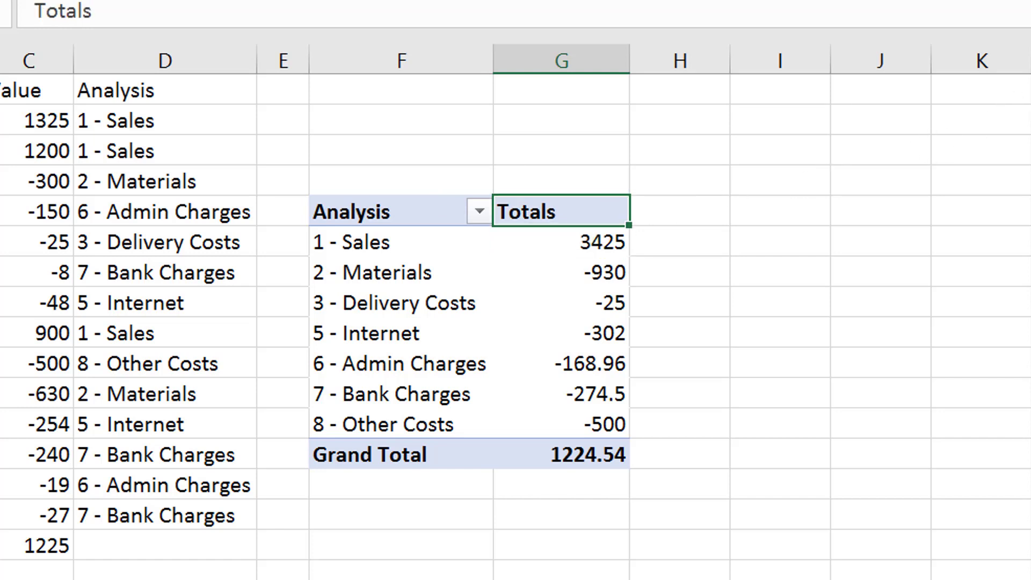
Step: Relabel Grand Total as Income and Expenditure and widen column F to fit it
{"action": "left_click", "coordinate": [439, 456]}
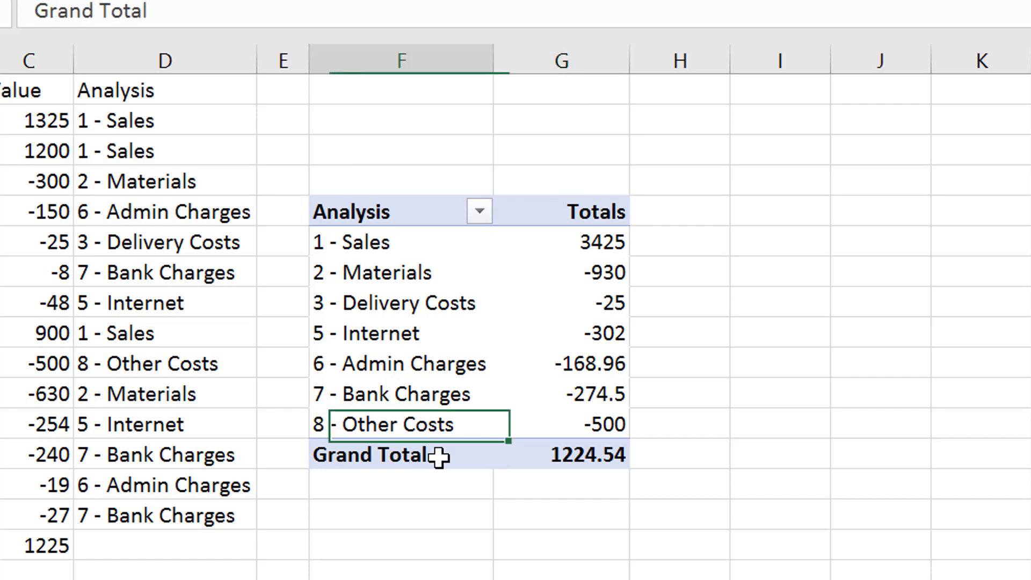
{"action": "type", "text": "Inco"}
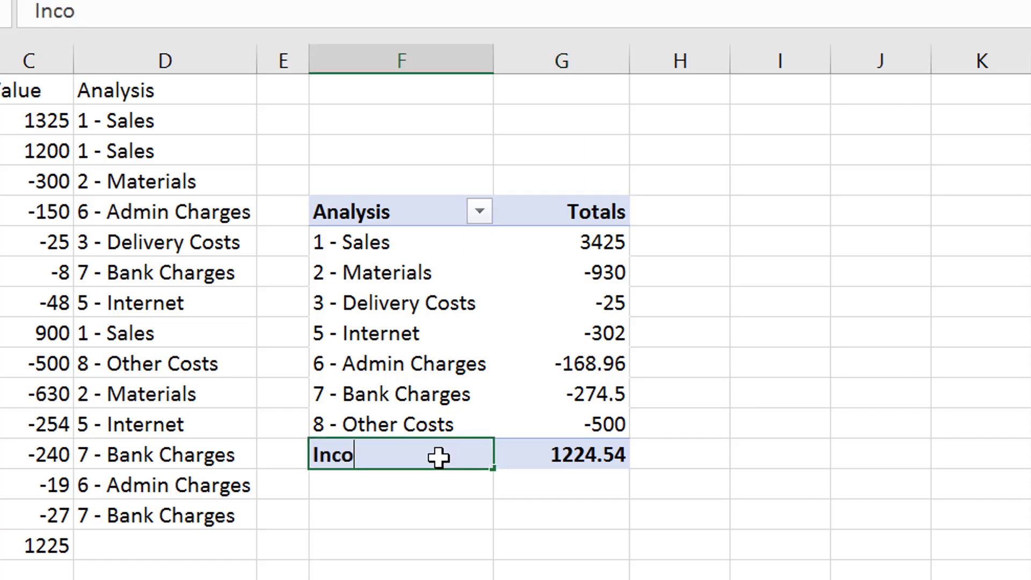
{"action": "type", "text": "me and"}
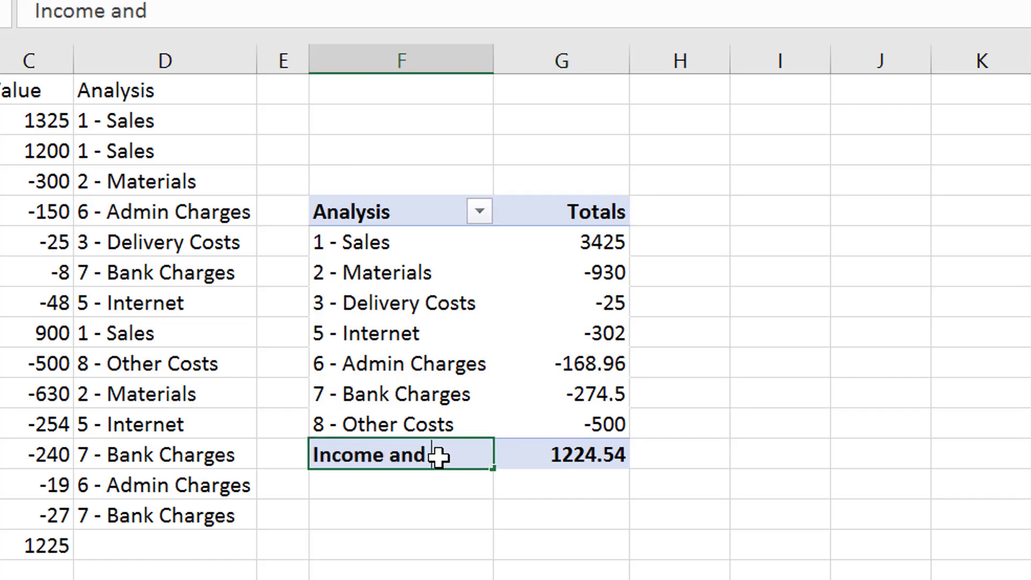
{"action": "type", "text": " Expenditure"}
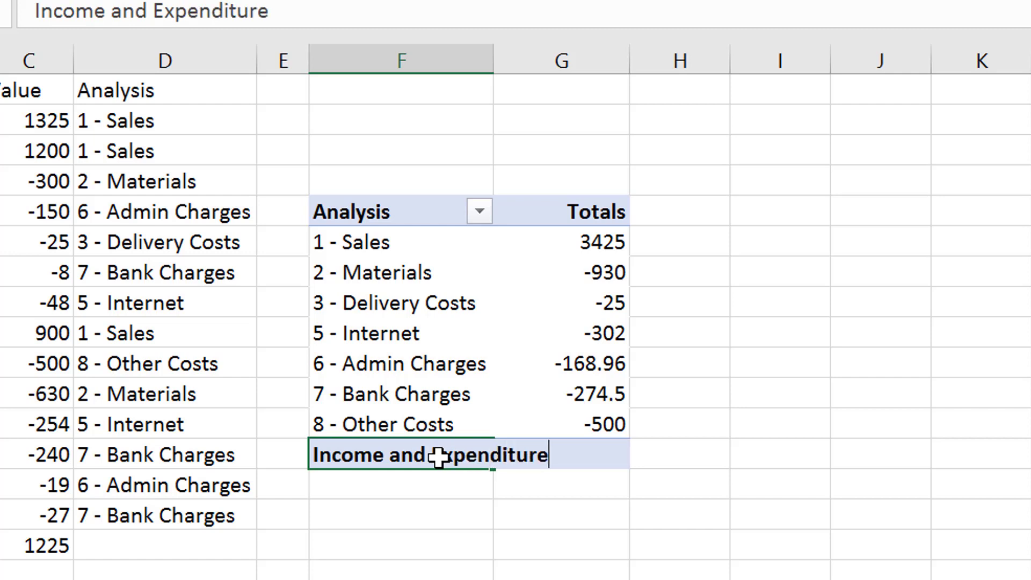
{"action": "key", "text": "Return"}
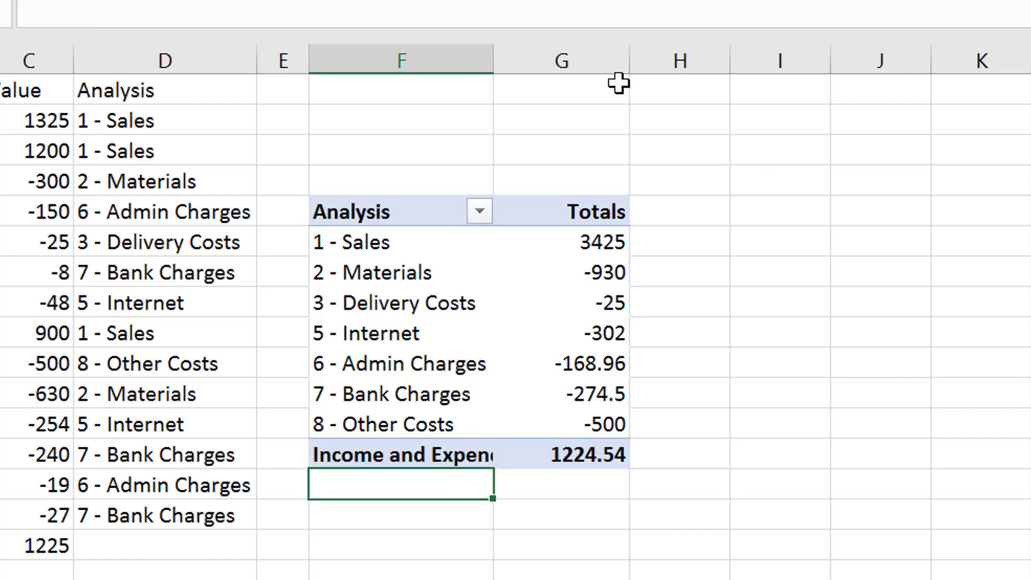
{"action": "left_click_drag", "start_coordinate": [490, 65], "coordinate": [554, 66]}
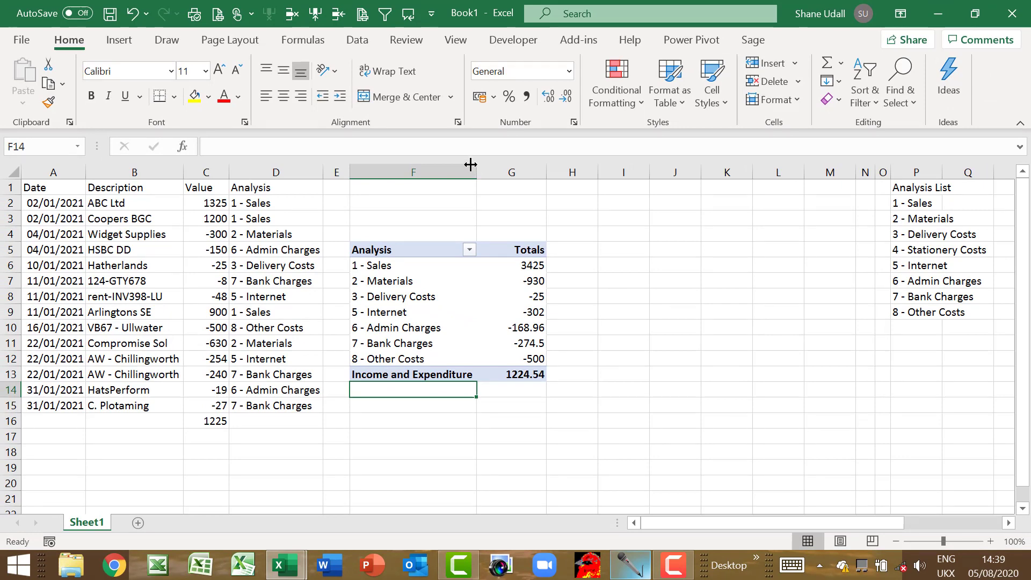
Step: Format the PivotTable totals as Number with 1000 separators and red negatives
{"action": "left_click_drag", "start_coordinate": [523, 269], "coordinate": [521, 372]}
{"action": "right_click", "coordinate": [520, 317]}
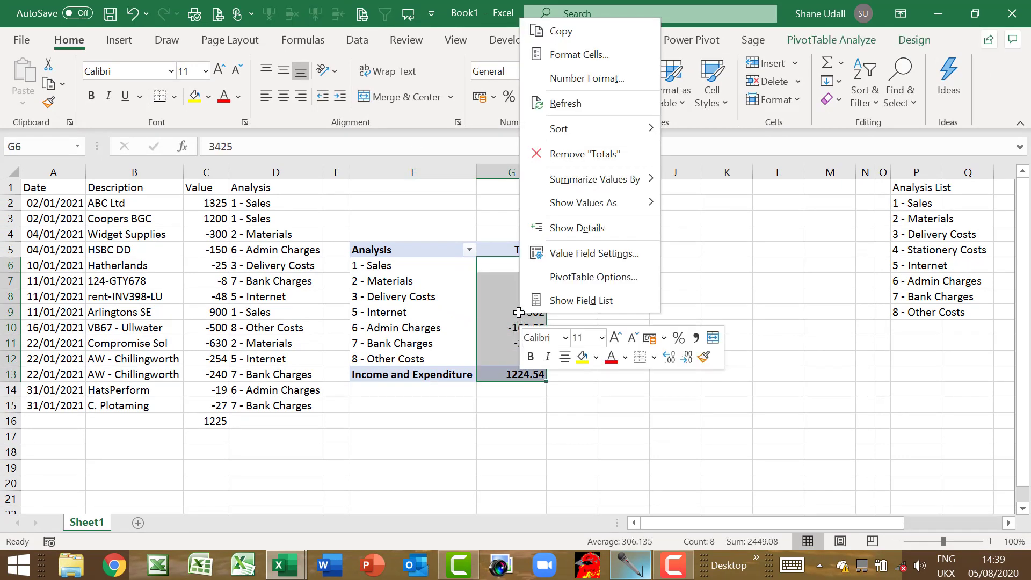
{"action": "left_click", "coordinate": [562, 58]}
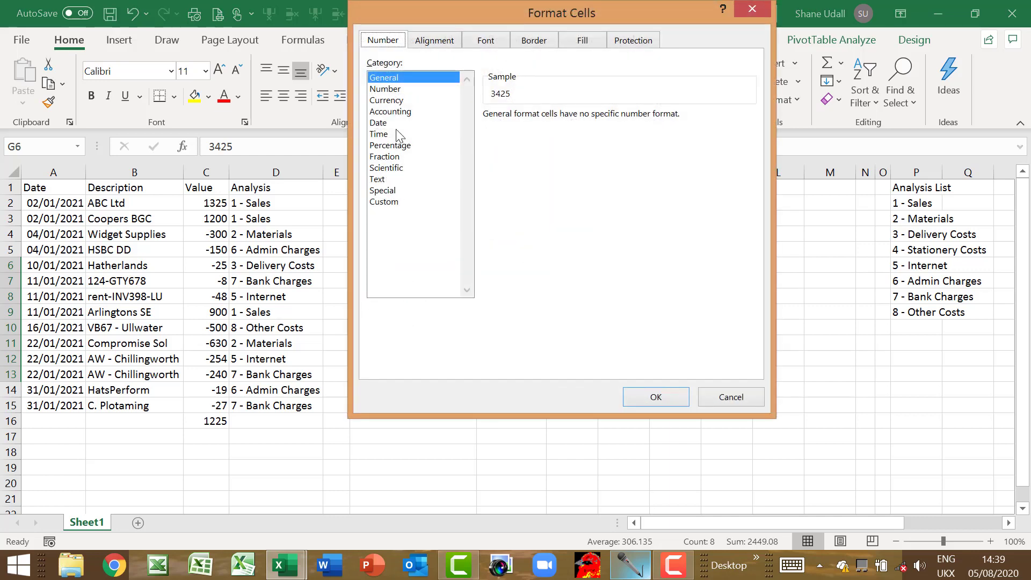
{"action": "left_click", "coordinate": [389, 89]}
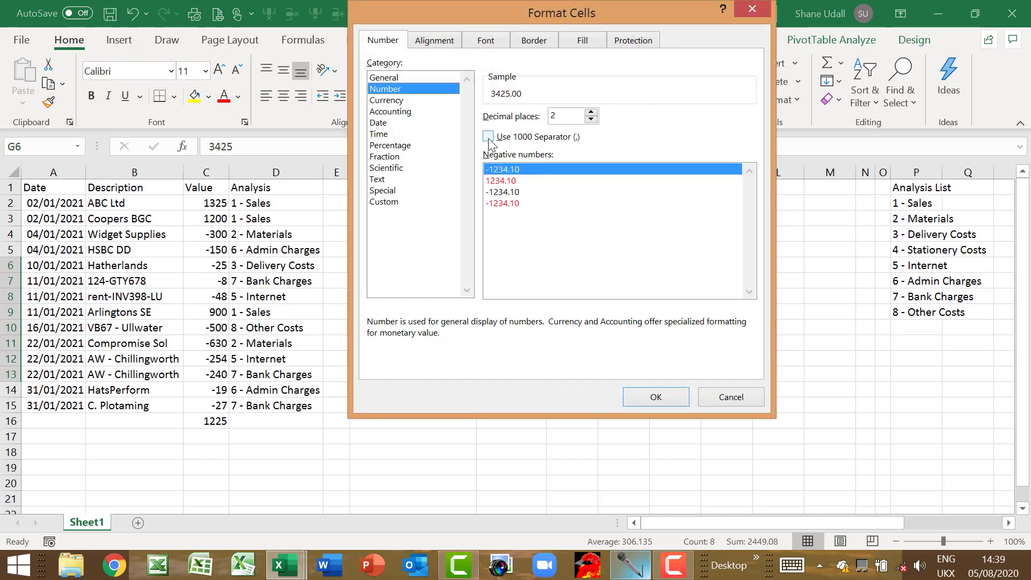
{"action": "left_click", "coordinate": [488, 138]}
{"action": "left_click", "coordinate": [502, 203]}
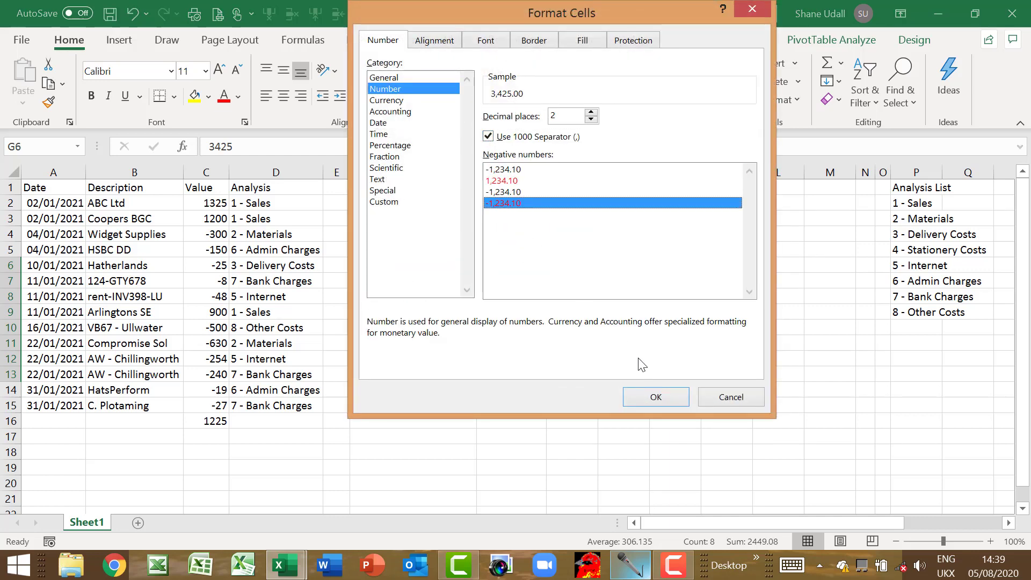
{"action": "left_click", "coordinate": [656, 397]}
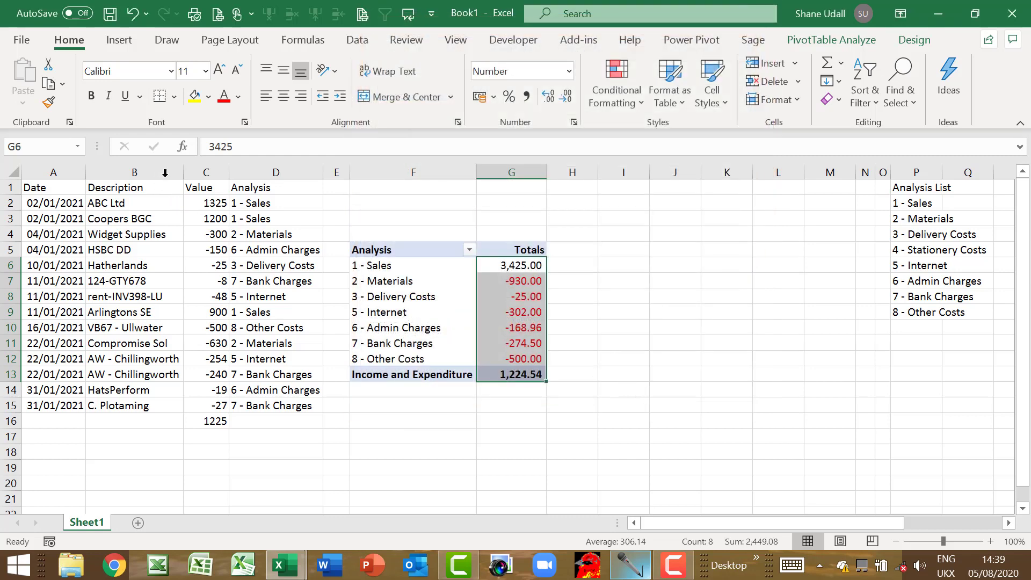
Step: Give Value column C the same Number format with 1000 separators and red negatives
{"action": "left_click", "coordinate": [205, 171]}
{"action": "right_click", "coordinate": [206, 171]}
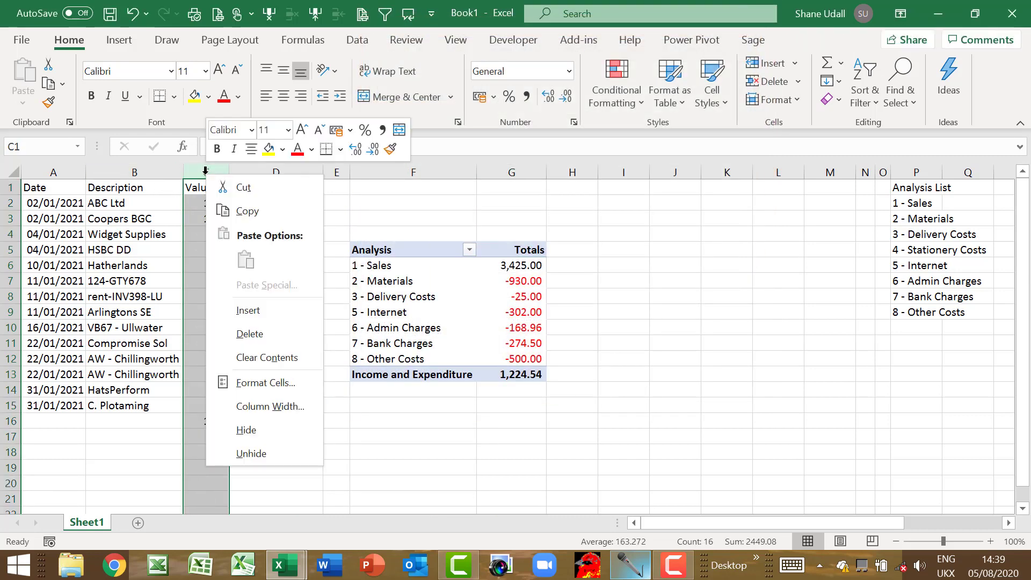
{"action": "left_click", "coordinate": [266, 381]}
{"action": "left_click", "coordinate": [94, 220]}
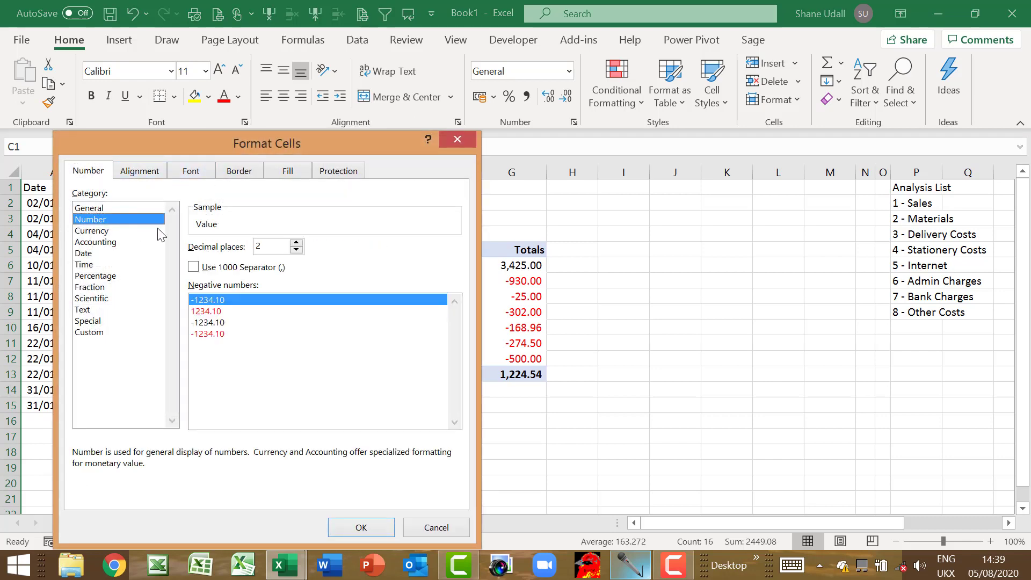
{"action": "left_click", "coordinate": [219, 269]}
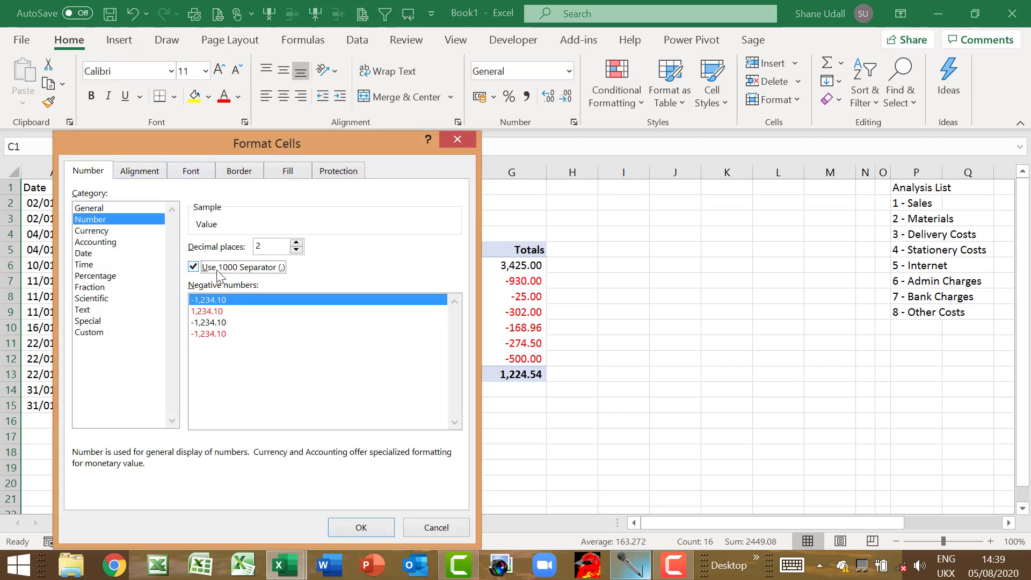
{"action": "left_click", "coordinate": [220, 334]}
{"action": "left_click", "coordinate": [359, 529]}
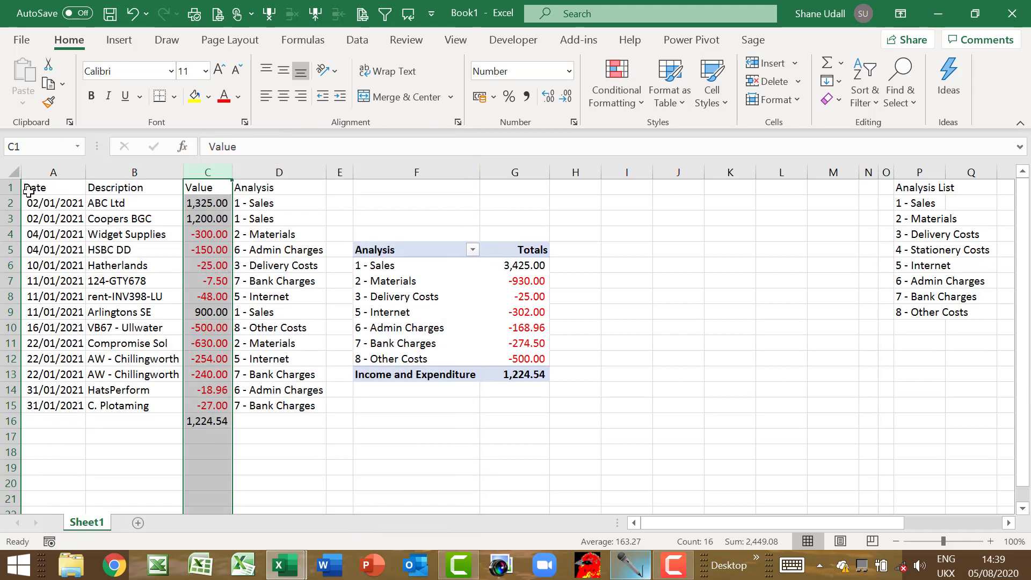
Step: Insert two blank rows above the table and bold the header row, now row 3
{"action": "left_click", "coordinate": [11, 188]}
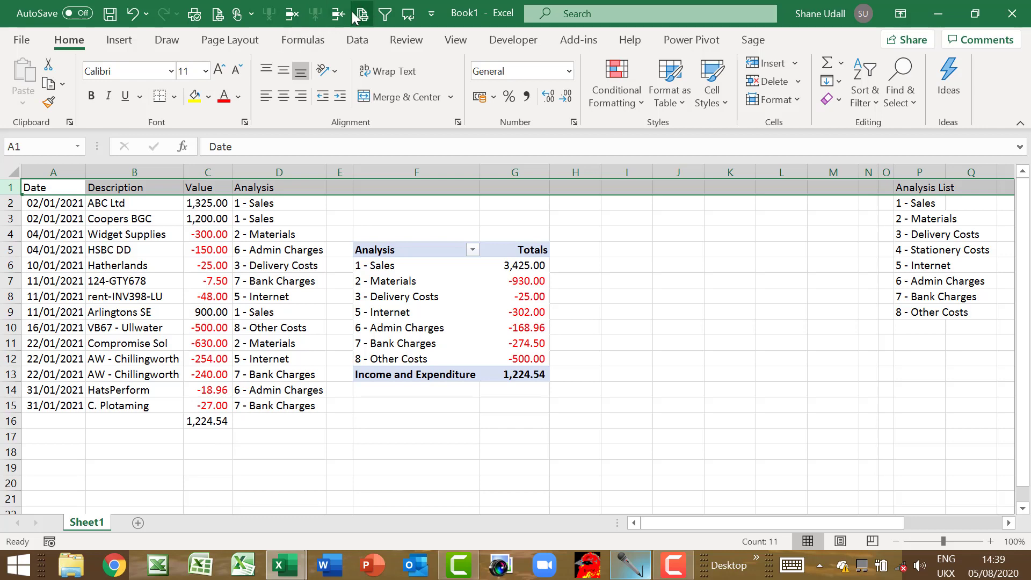
{"action": "left_click", "coordinate": [763, 64]}
{"action": "left_click", "coordinate": [764, 64]}
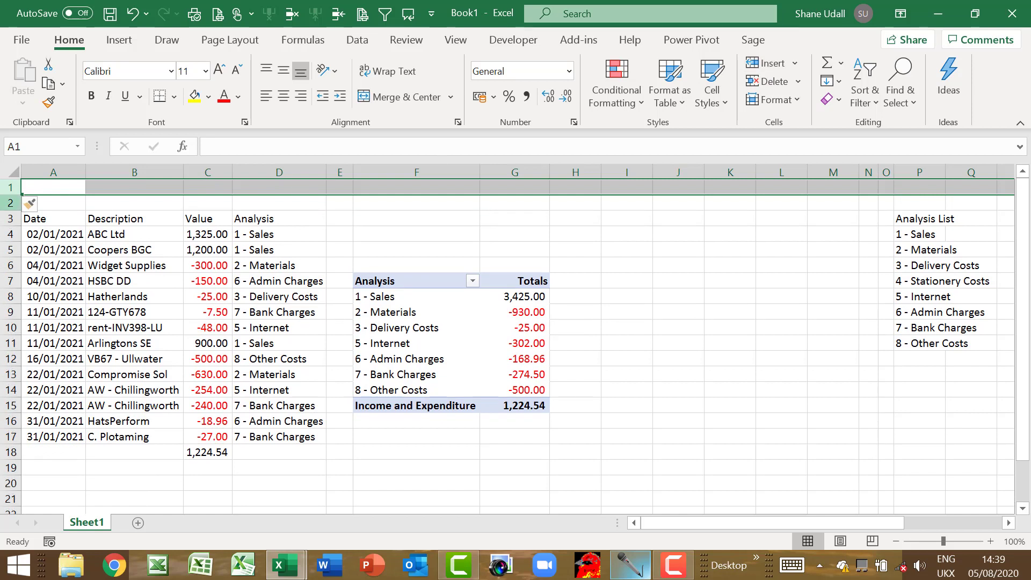
{"action": "left_click", "coordinate": [12, 219]}
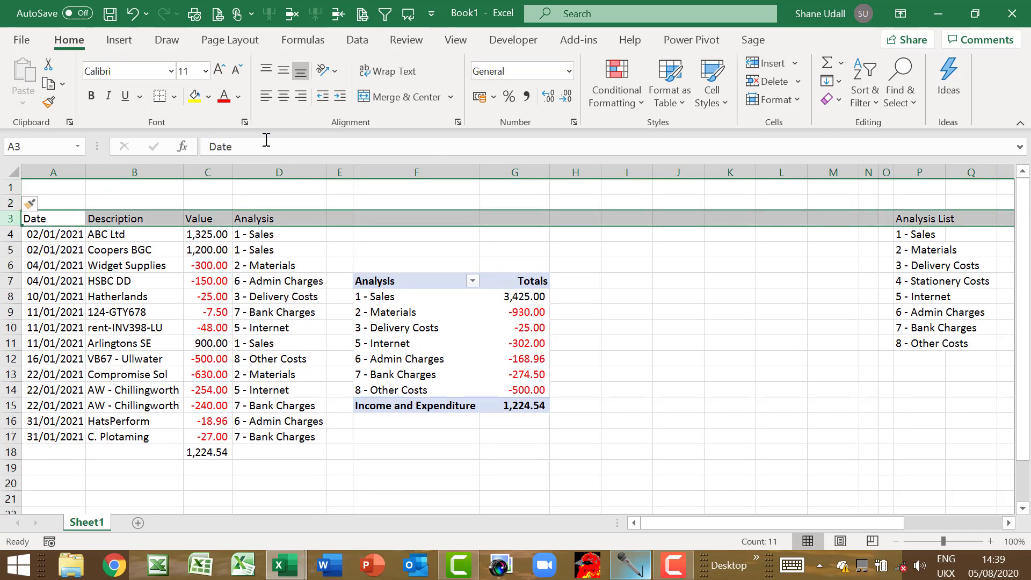
{"action": "left_click", "coordinate": [96, 95]}
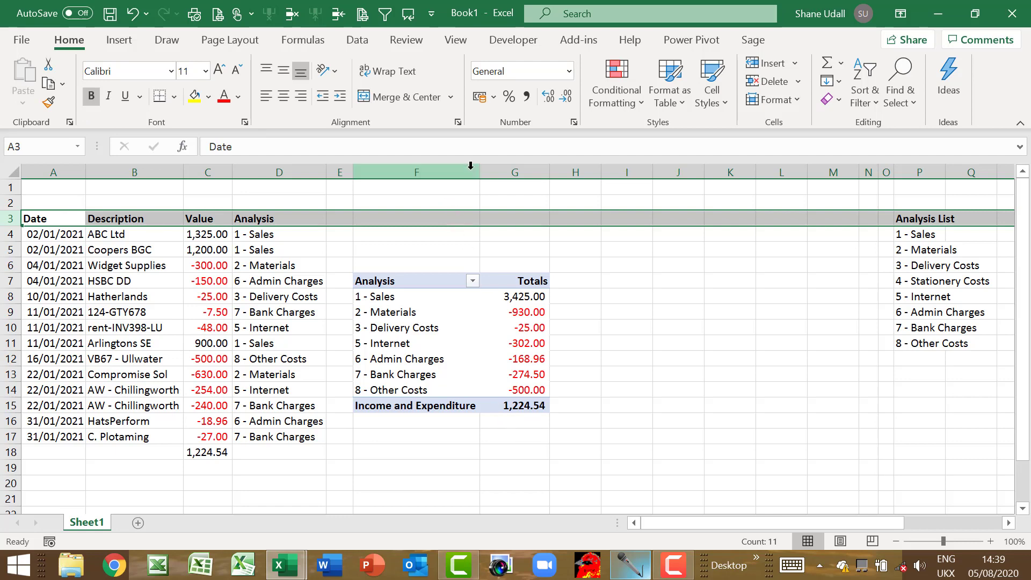
Step: Hide the sheet gridlines and widen PivotTable columns F and G
{"action": "left_click", "coordinate": [255, 39]}
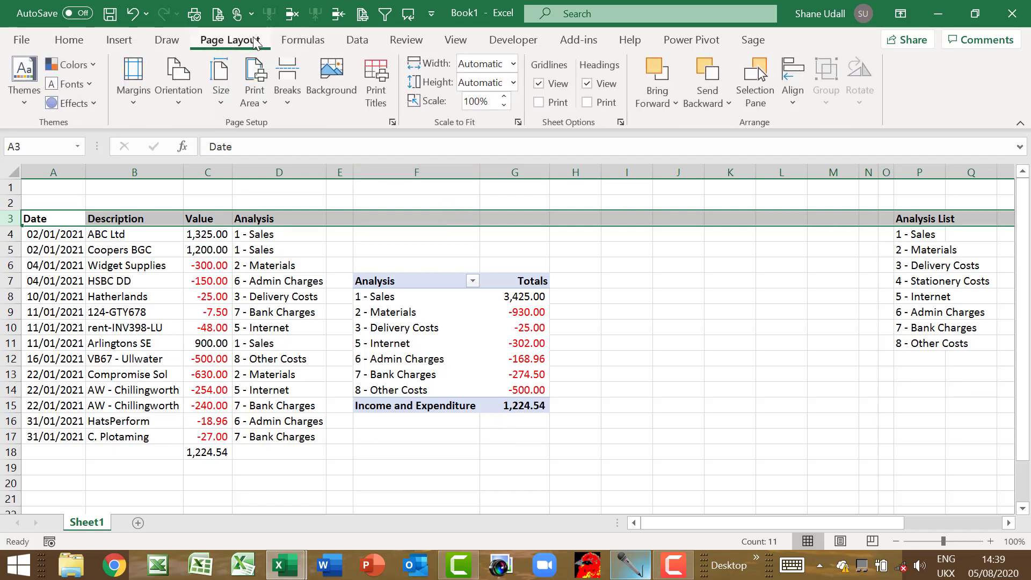
{"action": "left_click", "coordinate": [539, 83]}
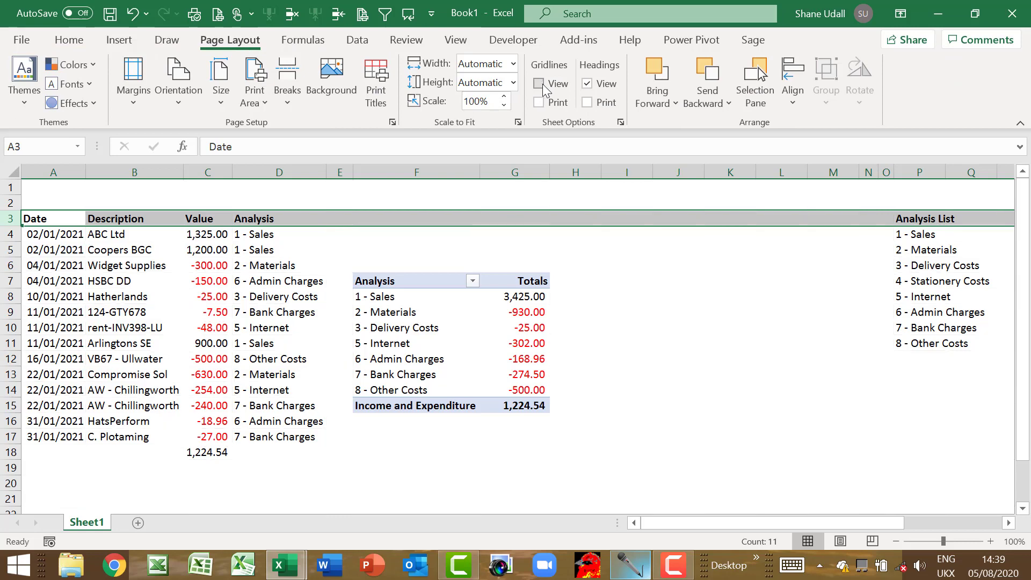
{"action": "left_click", "coordinate": [625, 358]}
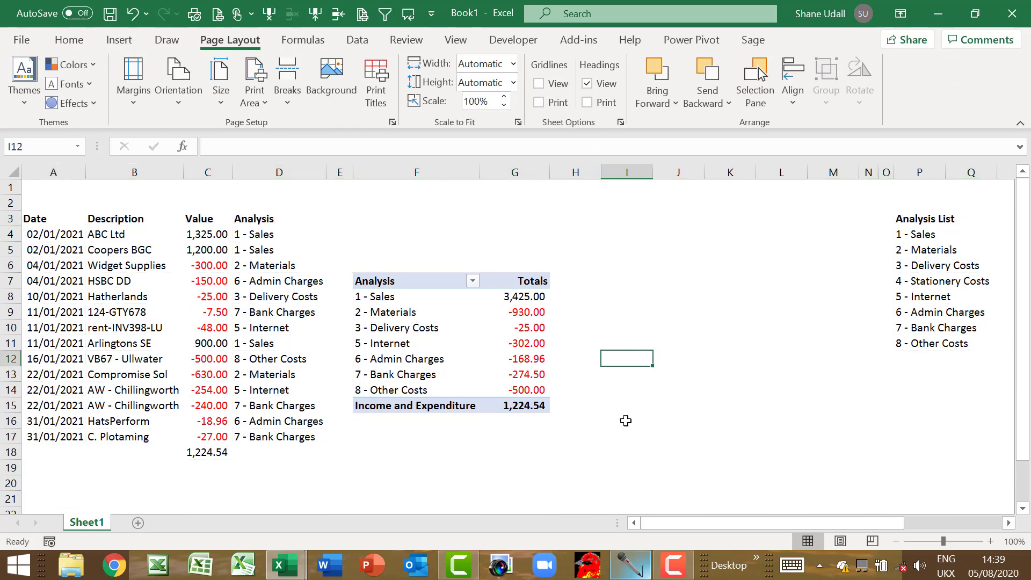
{"action": "left_click", "coordinate": [515, 409]}
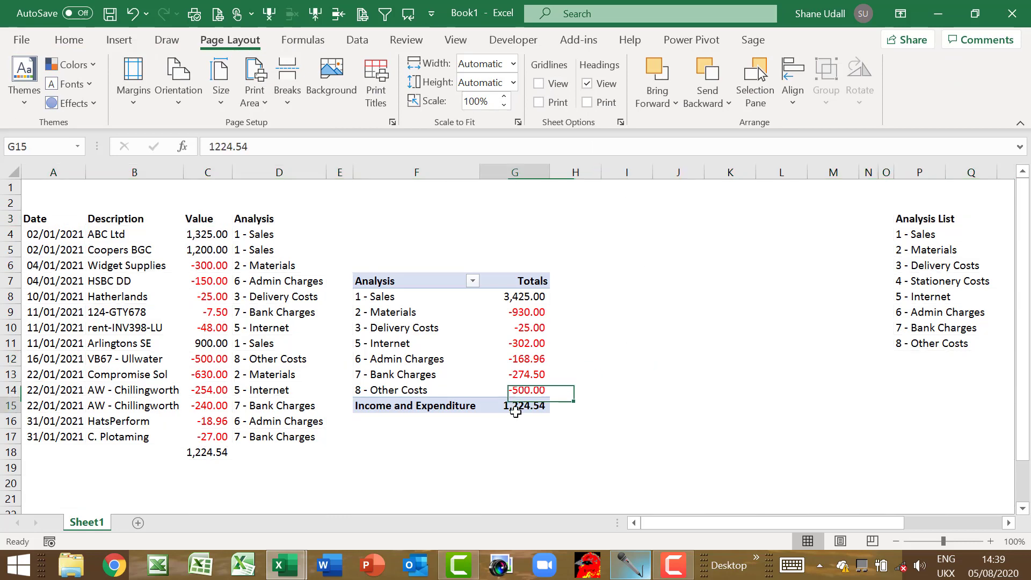
{"action": "left_click", "coordinate": [201, 454]}
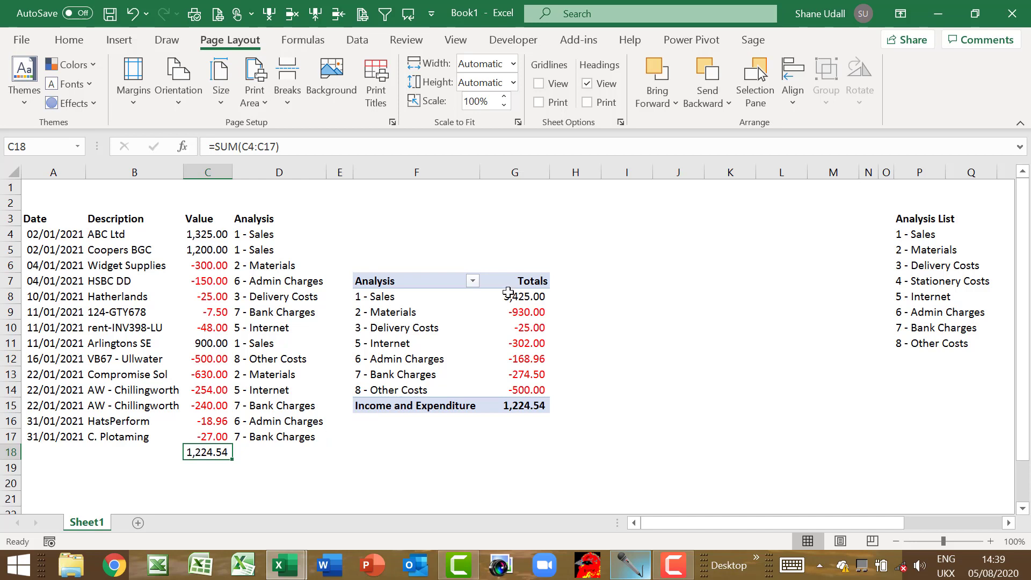
{"action": "left_click_drag", "start_coordinate": [480, 172], "coordinate": [503, 172]}
{"action": "left_click_drag", "start_coordinate": [574, 172], "coordinate": [599, 175]}
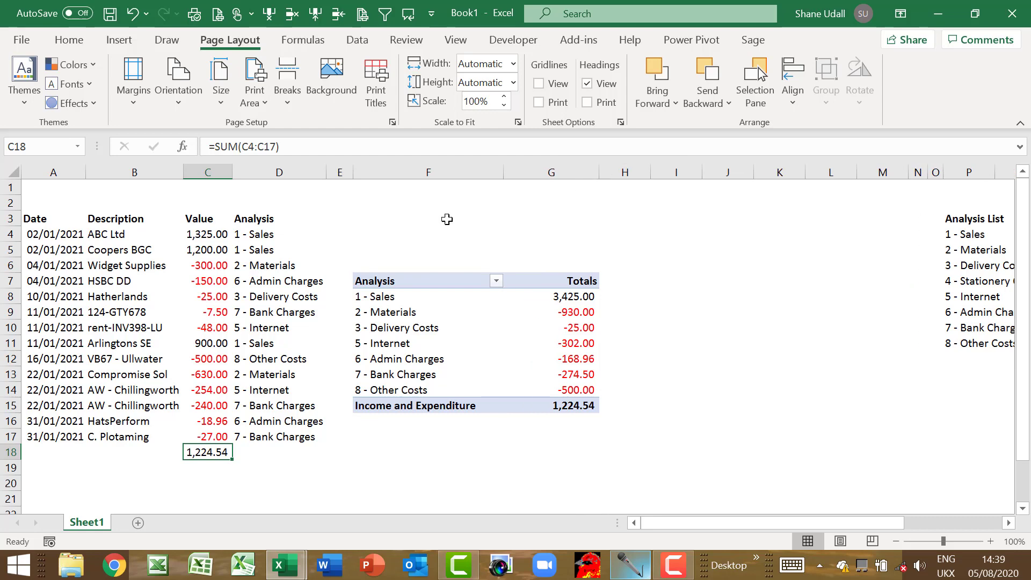
Step: Insert a blank column A before the Date column
{"action": "left_click", "coordinate": [37, 174]}
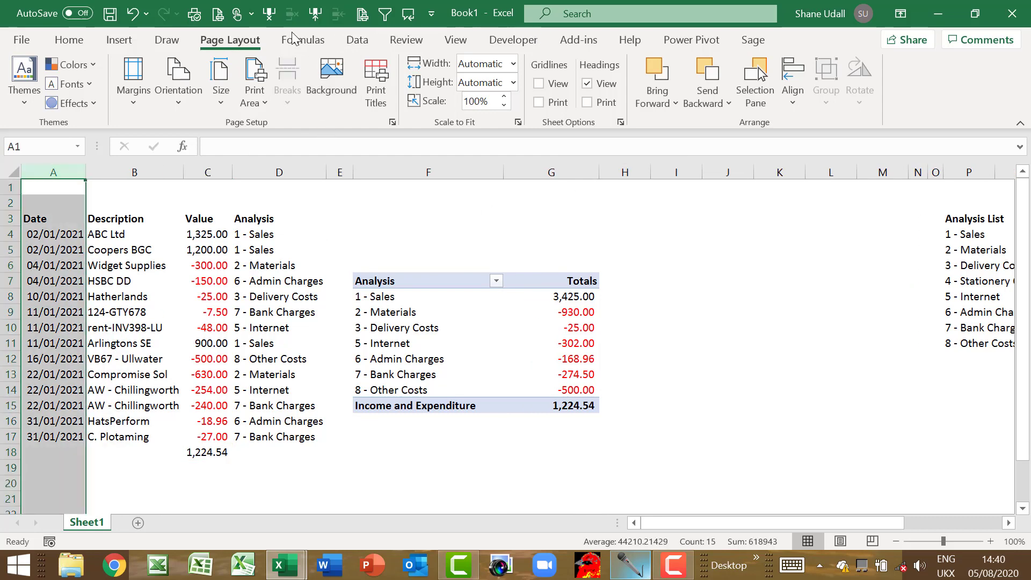
{"action": "left_click", "coordinate": [69, 40]}
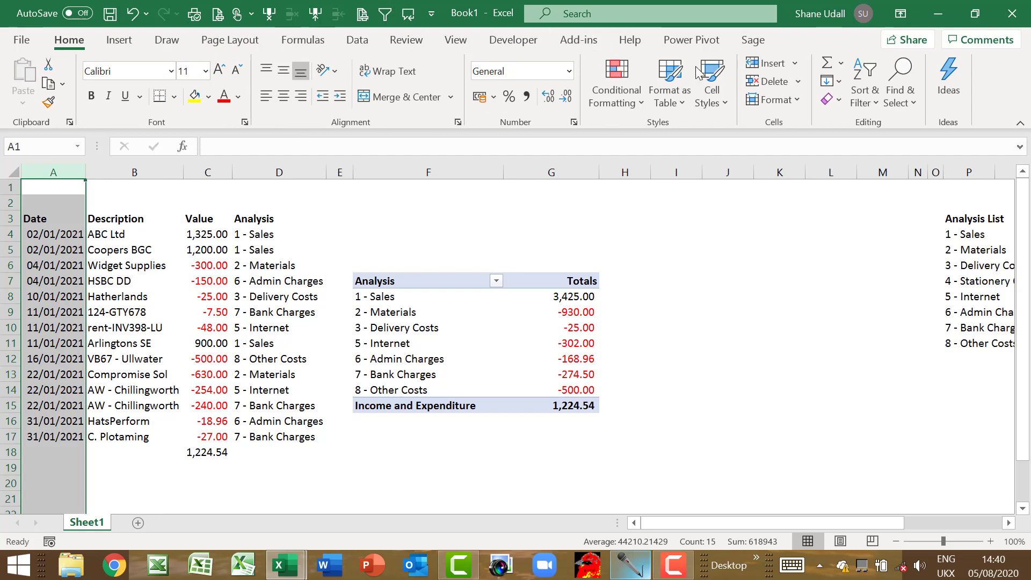
{"action": "left_click", "coordinate": [765, 63]}
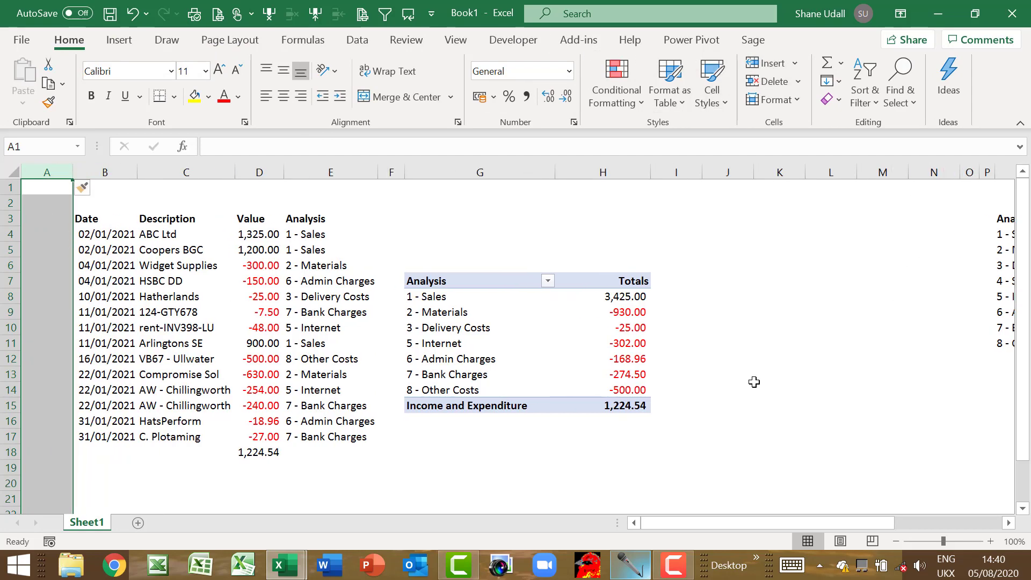
{"action": "left_click", "coordinate": [623, 408]}
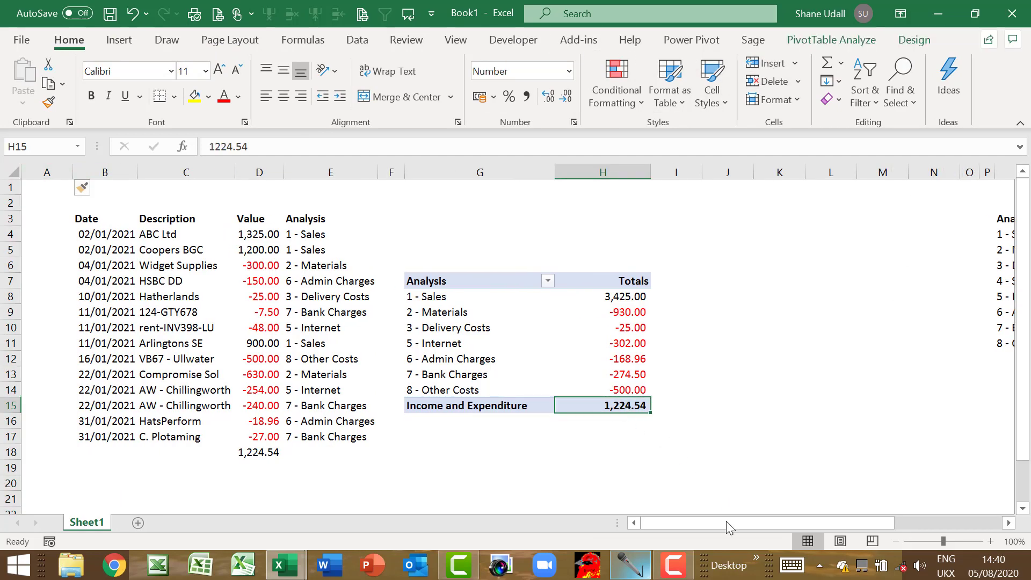